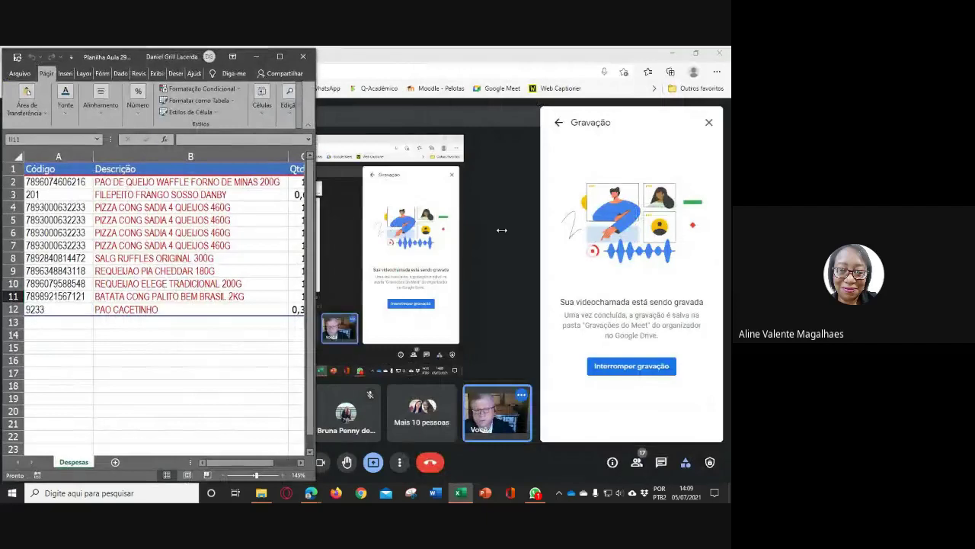
- Open the call's message chat and widen the spreadsheet window beside it to reveal the columns through G
{"action": "left_click_drag", "start_coordinate": [313, 225], "coordinate": [525, 231]}
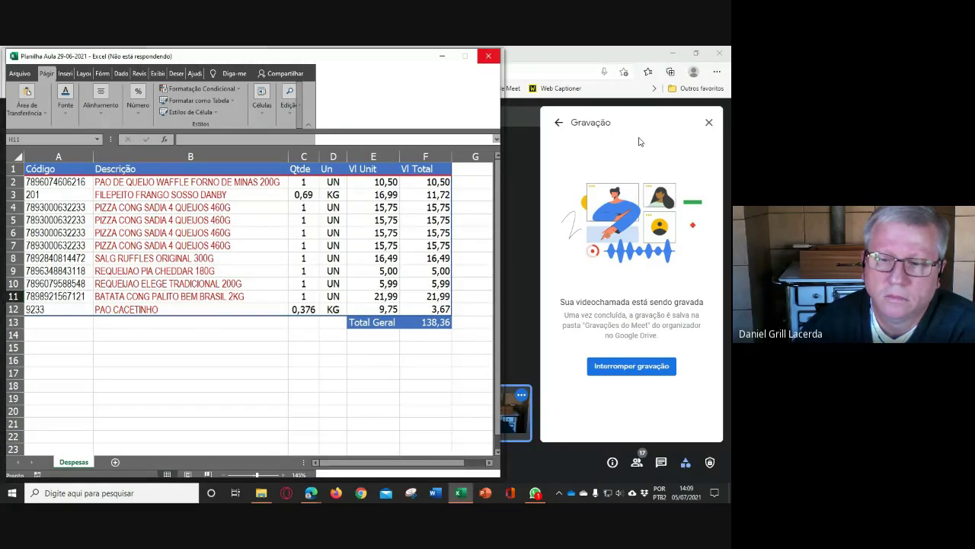
{"action": "left_click", "coordinate": [709, 126]}
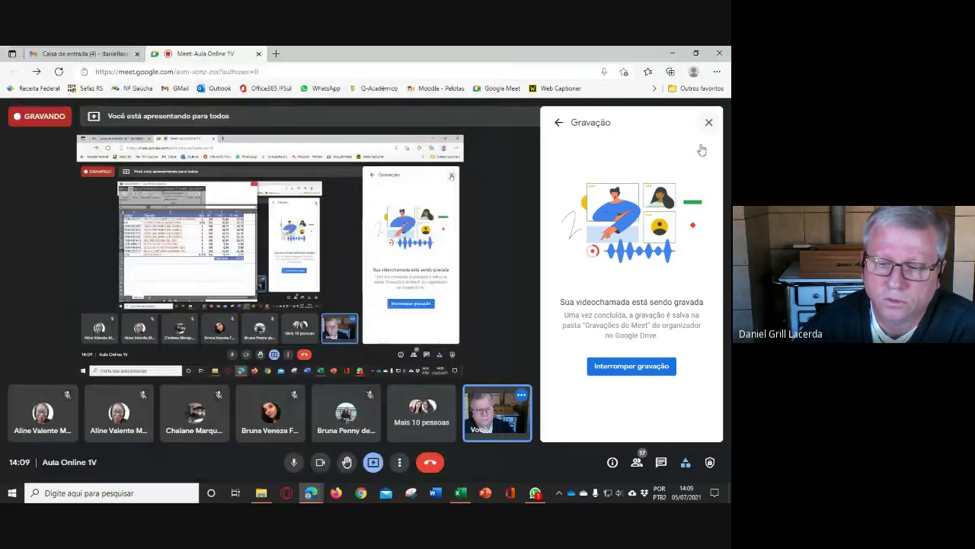
{"action": "left_click", "coordinate": [663, 464]}
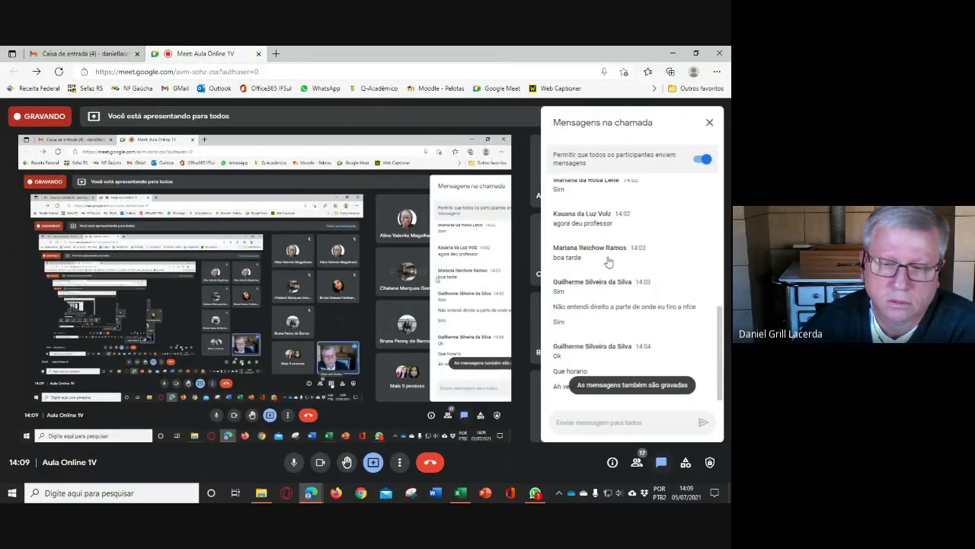
{"action": "left_click", "coordinate": [461, 493]}
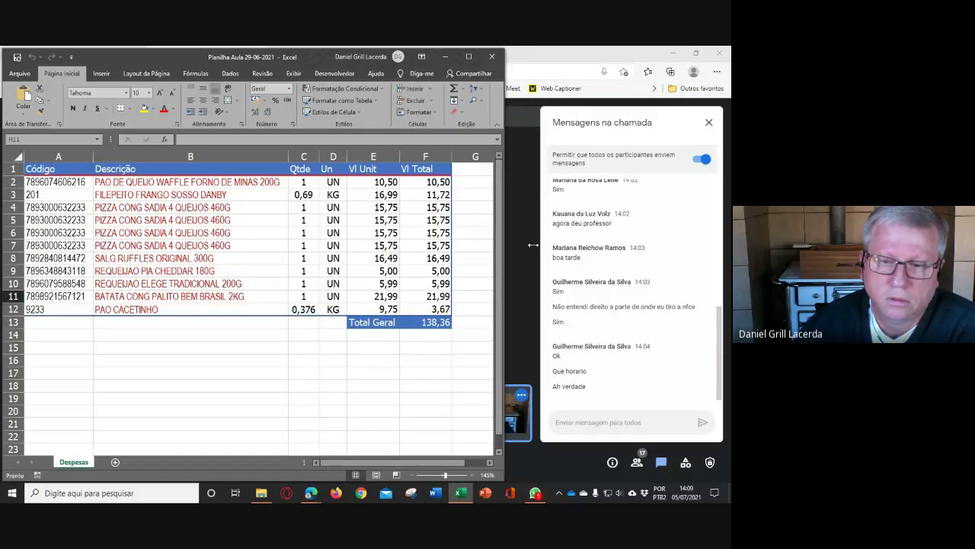
{"action": "left_click_drag", "start_coordinate": [503, 245], "coordinate": [533, 245]}
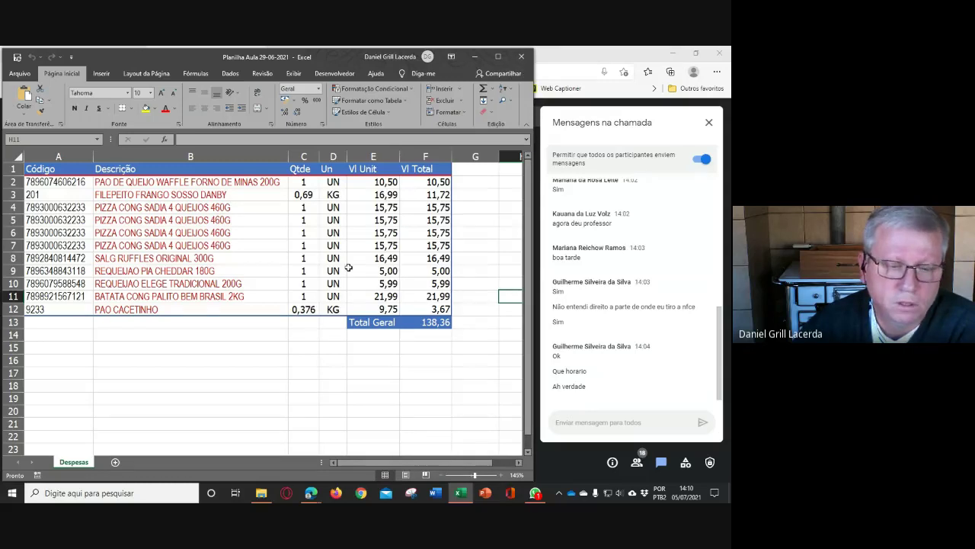
- Dismiss the browser's presentation notification and select empty cell E15 below the expense table
{"action": "left_click", "coordinate": [269, 345]}
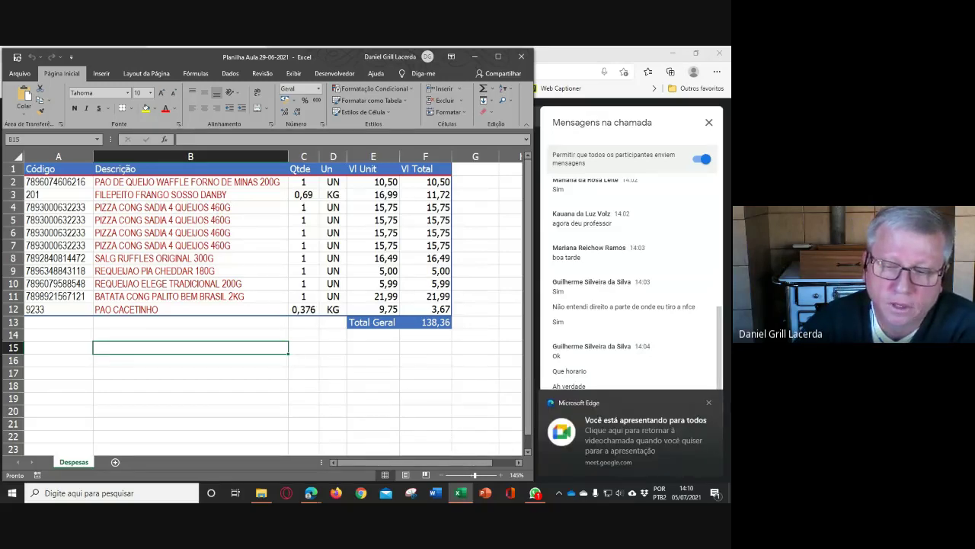
{"action": "left_click", "coordinate": [715, 403]}
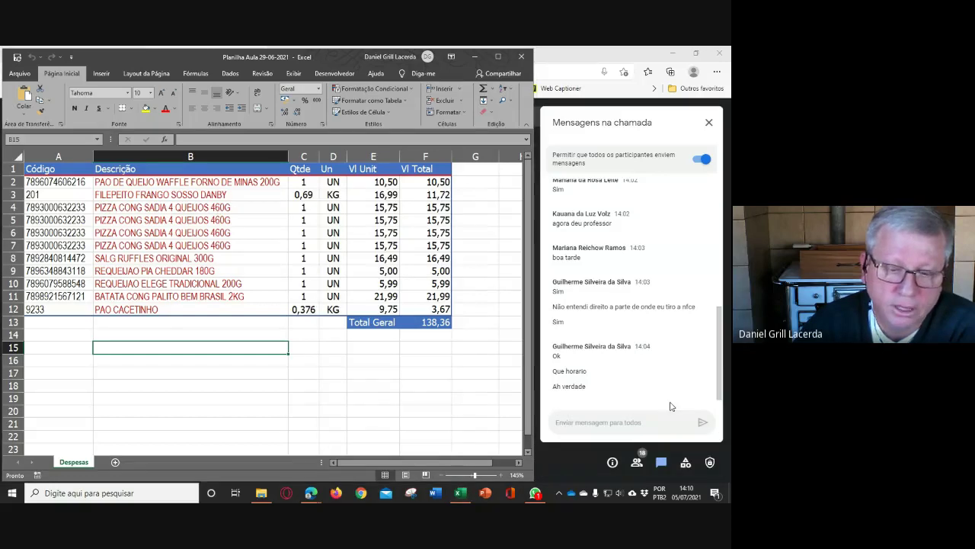
{"action": "left_click", "coordinate": [354, 365]}
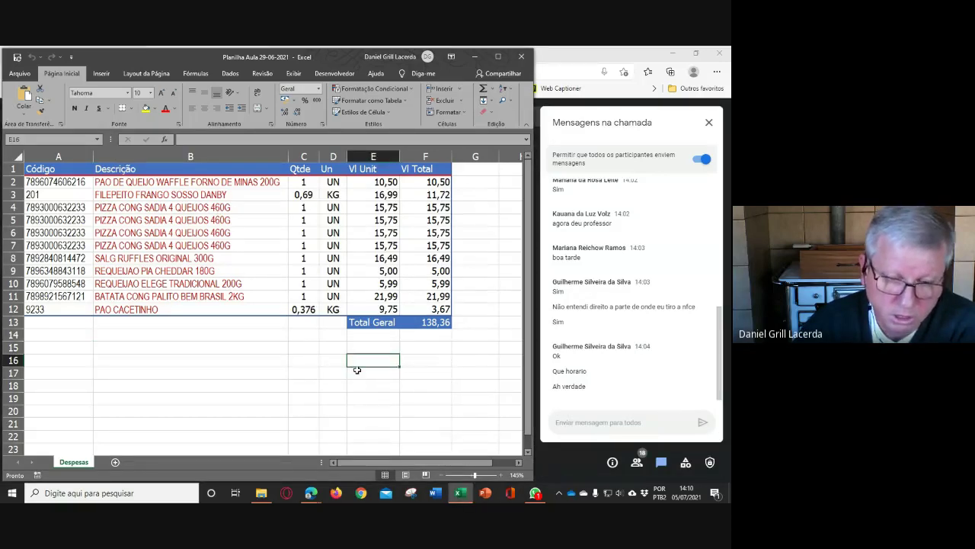
{"action": "left_click", "coordinate": [369, 348]}
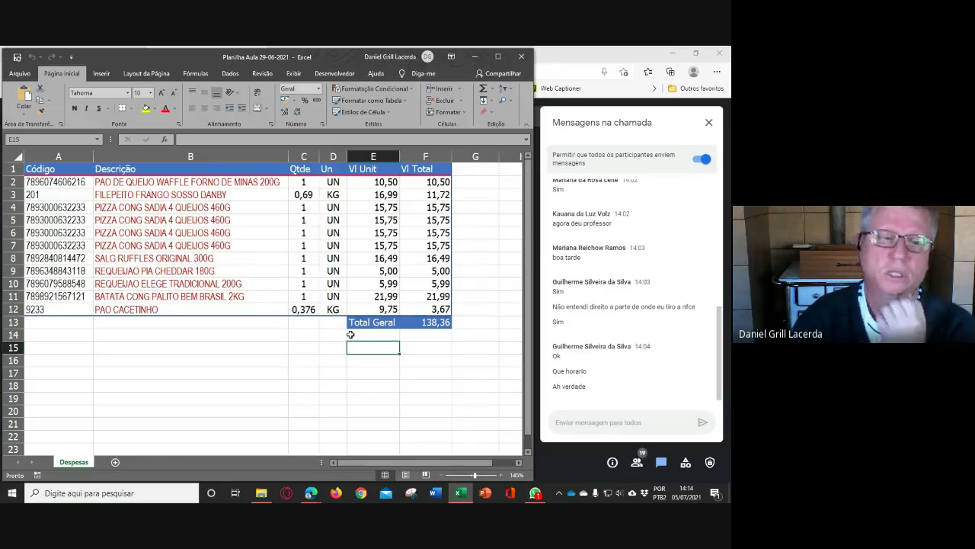
- Inspect the formula in the Total Geral value cell F13 without changing it
{"action": "left_click", "coordinate": [428, 321]}
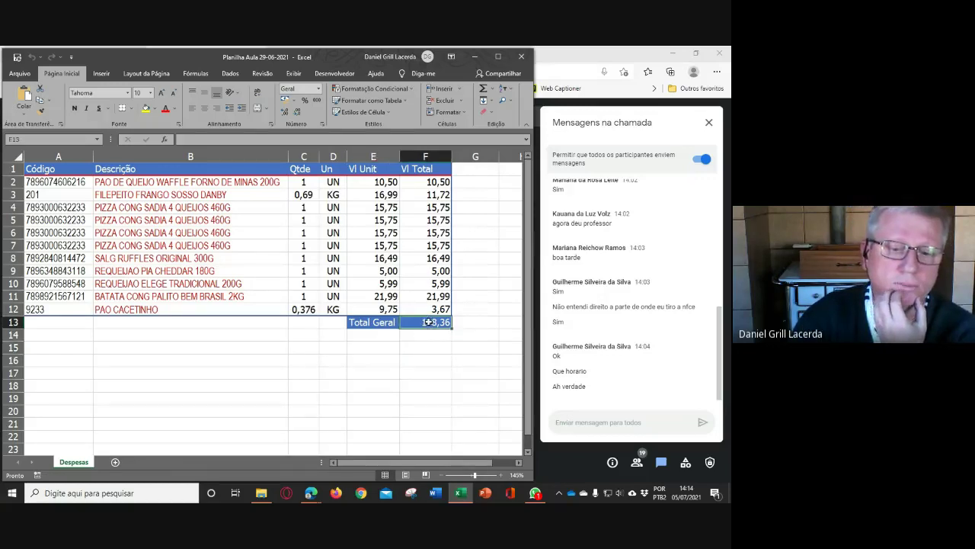
{"action": "key", "text": "F2"}
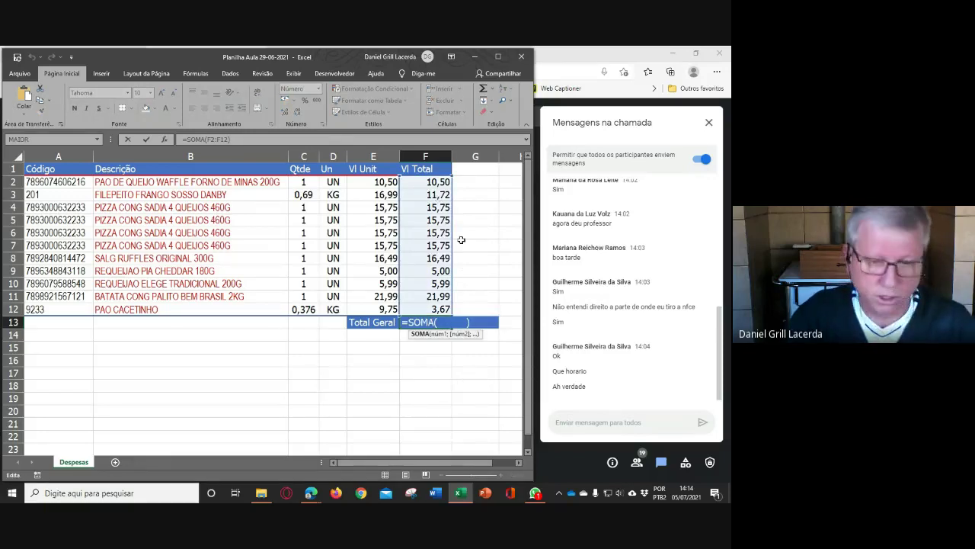
{"action": "key", "text": "Escape"}
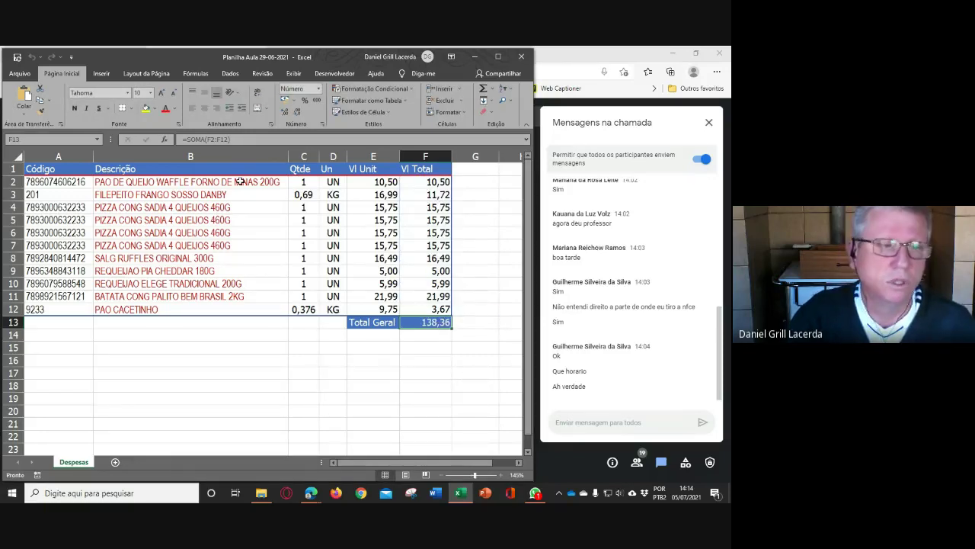
- Remove the fill from total cell F13, set its font colour to Automático, and display its formula in the cell
{"action": "left_click", "coordinate": [154, 110]}
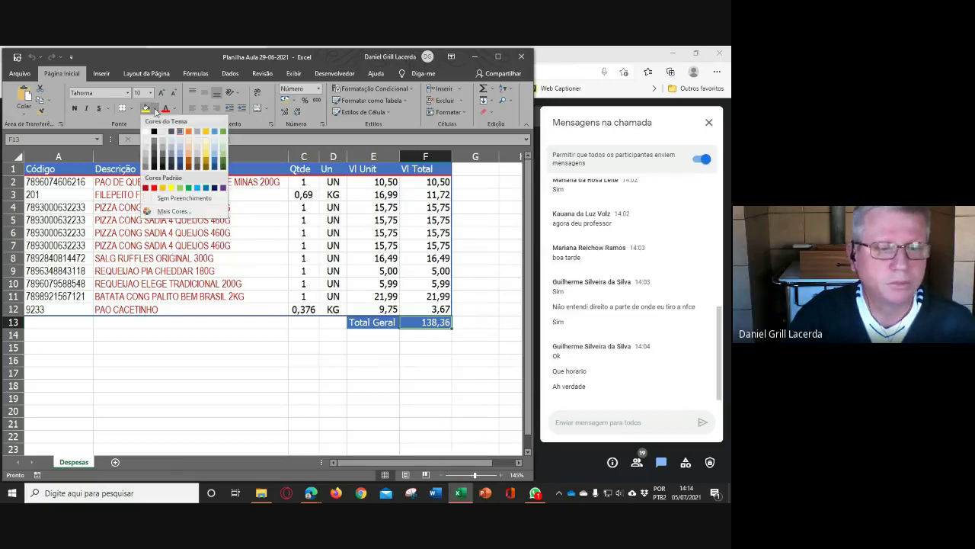
{"action": "left_click", "coordinate": [185, 198]}
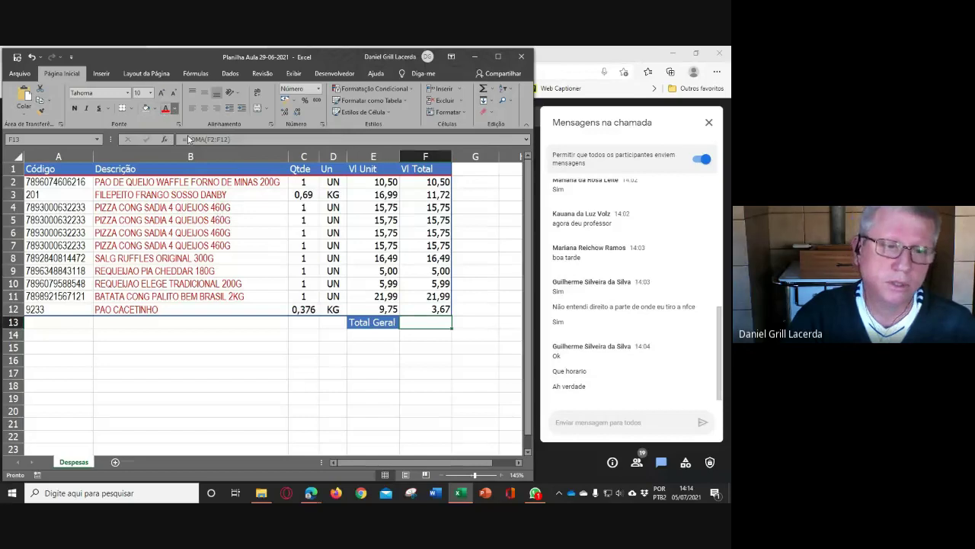
{"action": "left_click", "coordinate": [174, 109]}
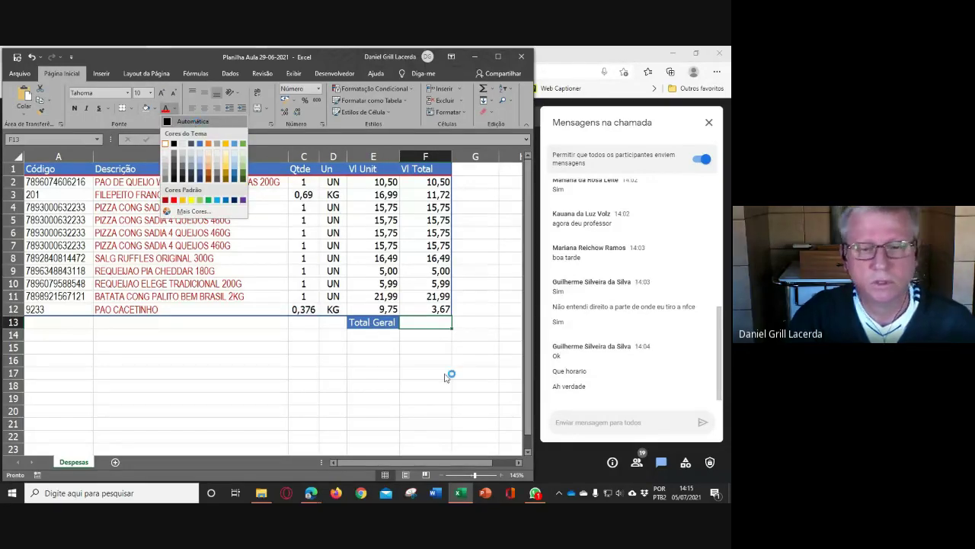
{"action": "key", "text": "Return"}
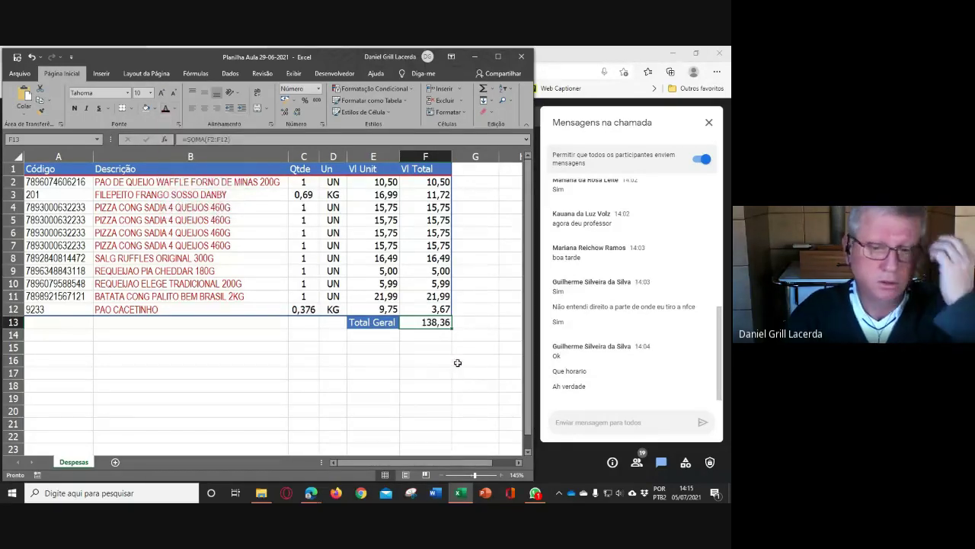
{"action": "double_click", "coordinate": [429, 321]}
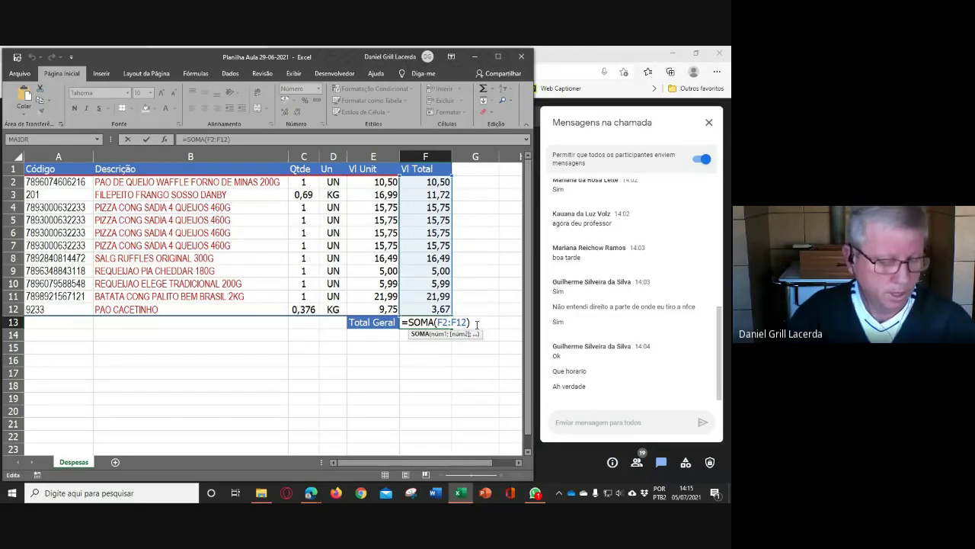
{"action": "key", "text": "ctrl+Return"}
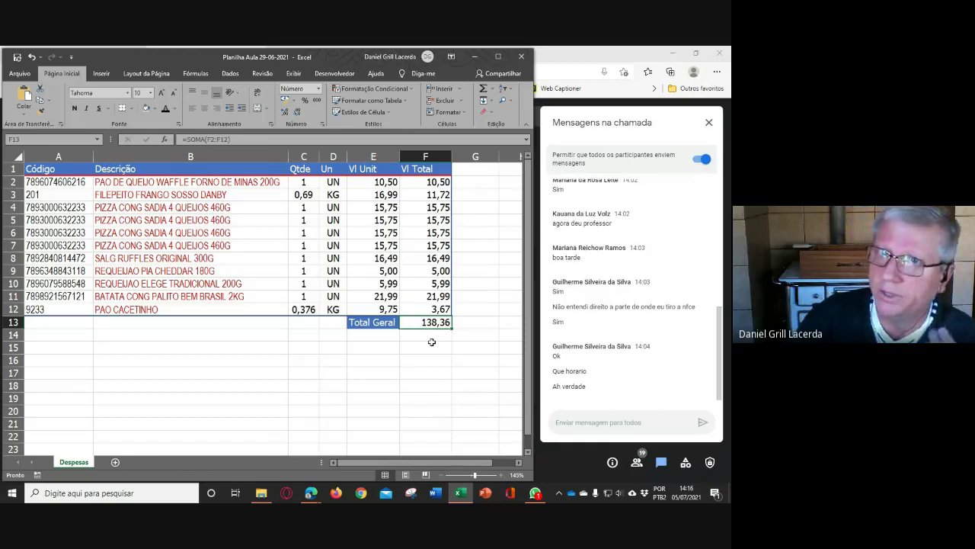
- Enter the formula =F2+F3/2 in cell E15, referencing the first two Vl Total values
{"action": "left_click", "coordinate": [375, 346]}
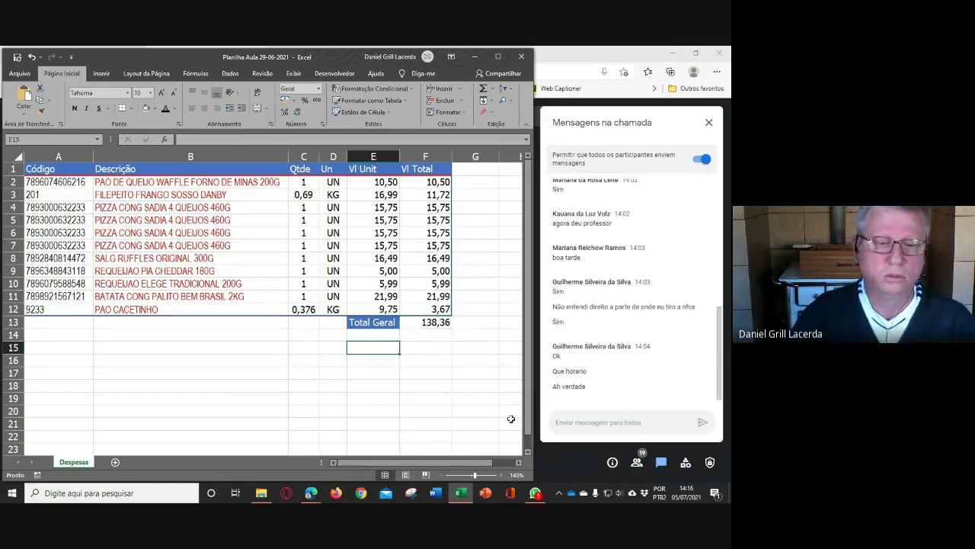
{"action": "type", "text": "="}
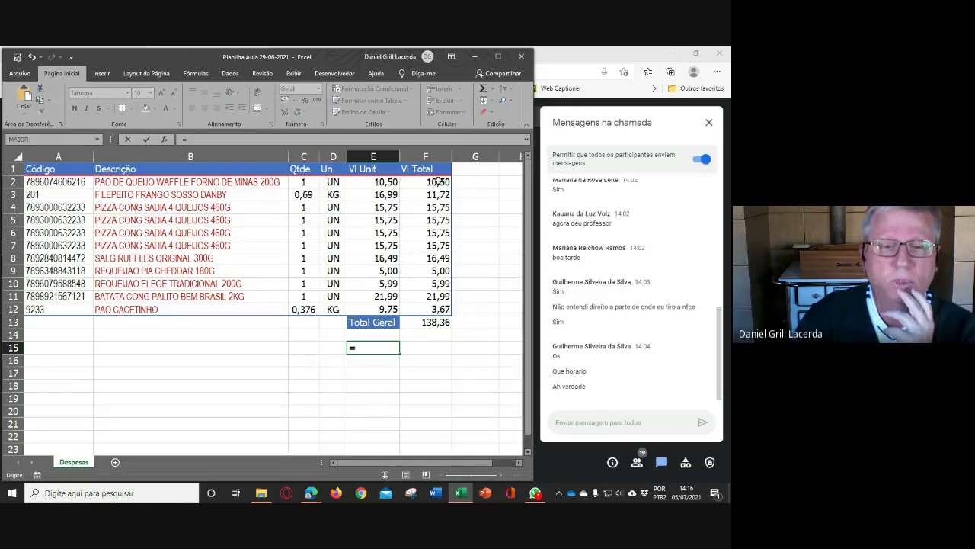
{"action": "left_click", "coordinate": [440, 181]}
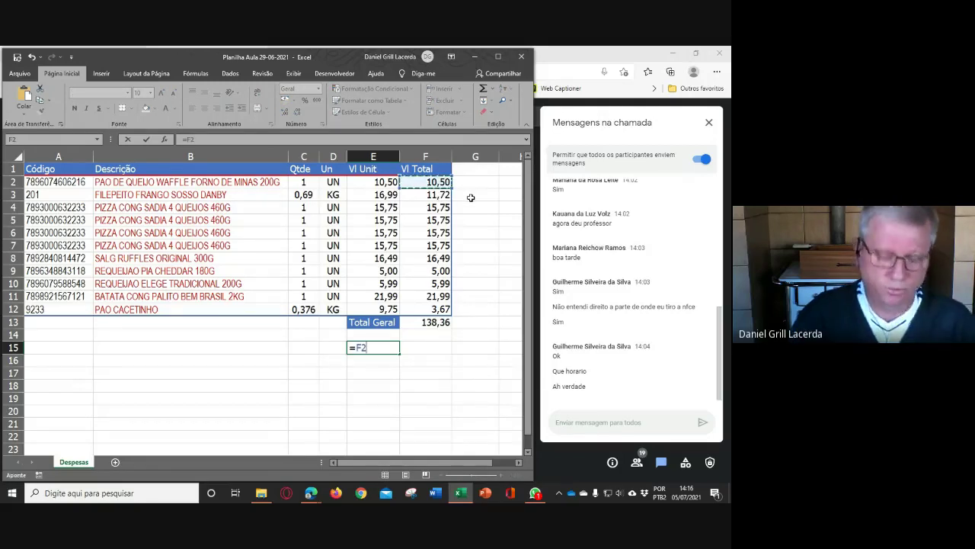
{"action": "type", "text": "+"}
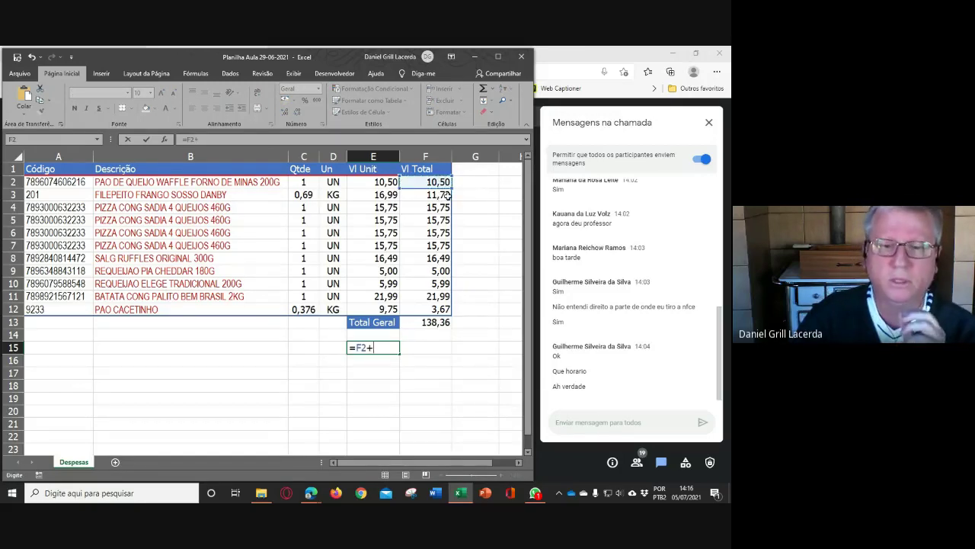
{"action": "left_click", "coordinate": [448, 195]}
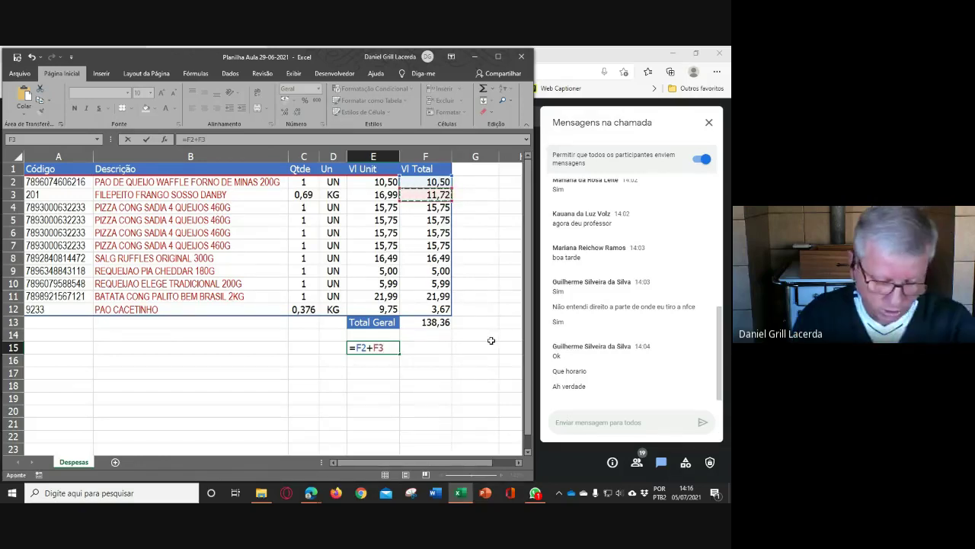
{"action": "type", "text": "/2"}
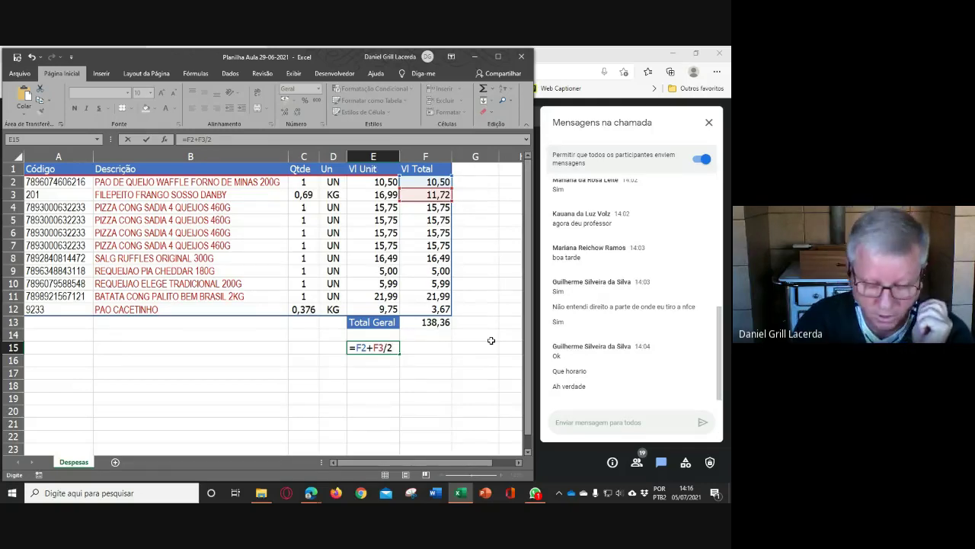
{"action": "key", "text": "Return"}
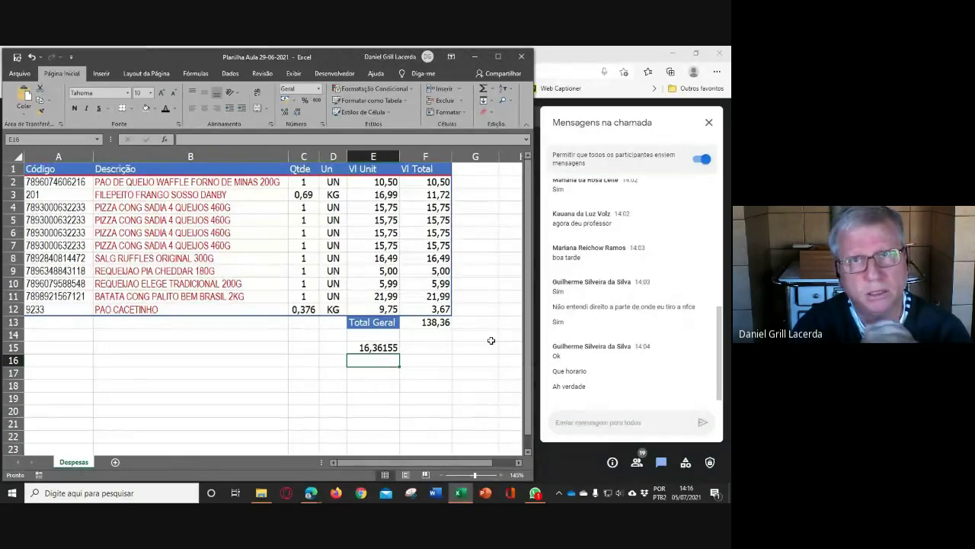
{"action": "left_click", "coordinate": [381, 348]}
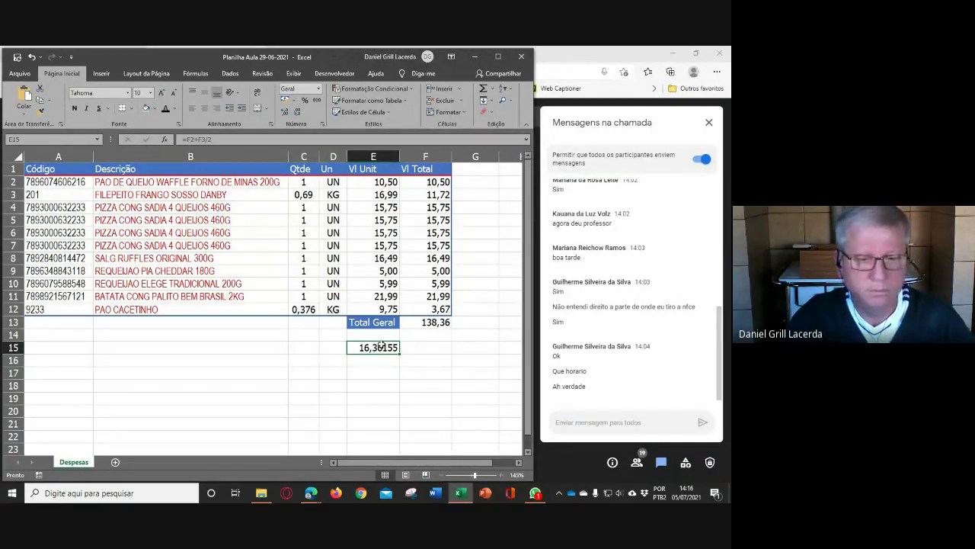
{"action": "left_click", "coordinate": [216, 139]}
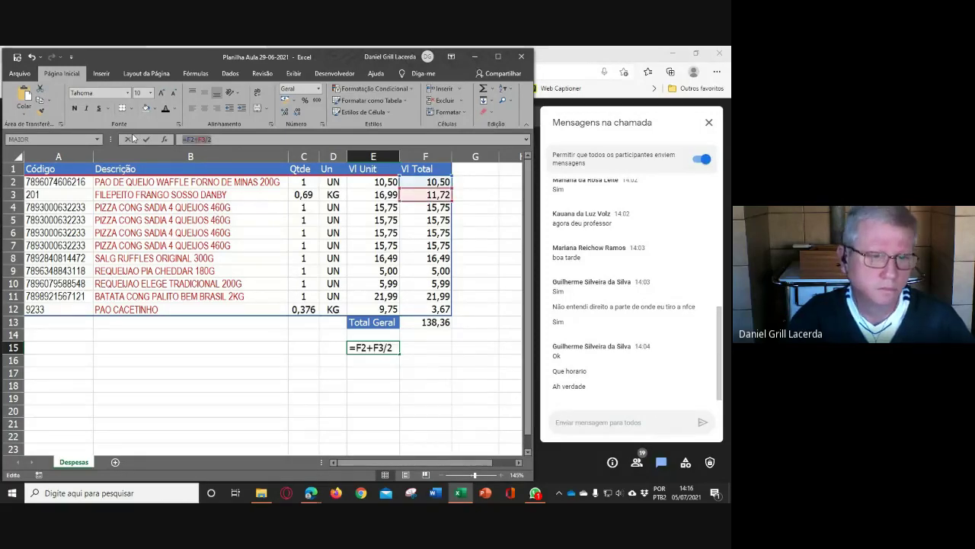
{"action": "left_click", "coordinate": [432, 348]}
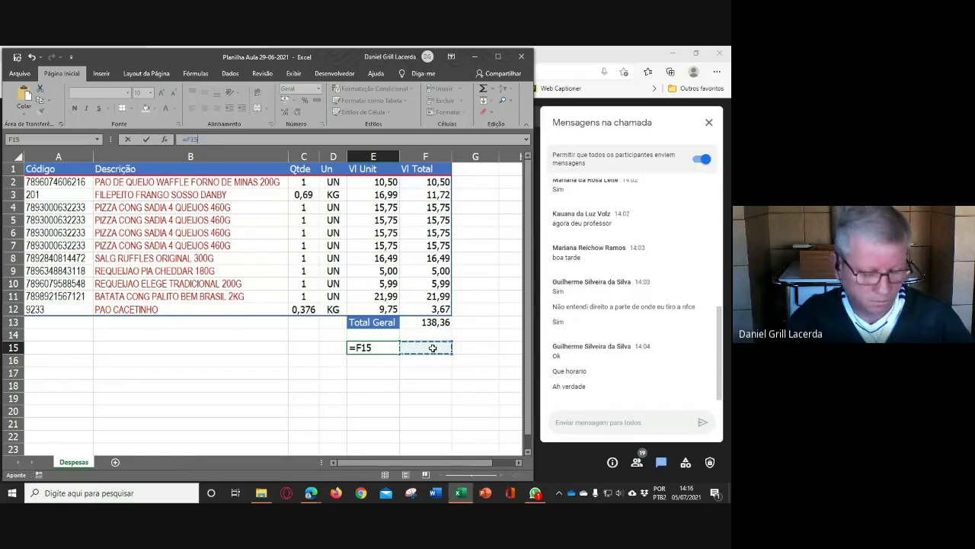
{"action": "key", "text": "Escape"}
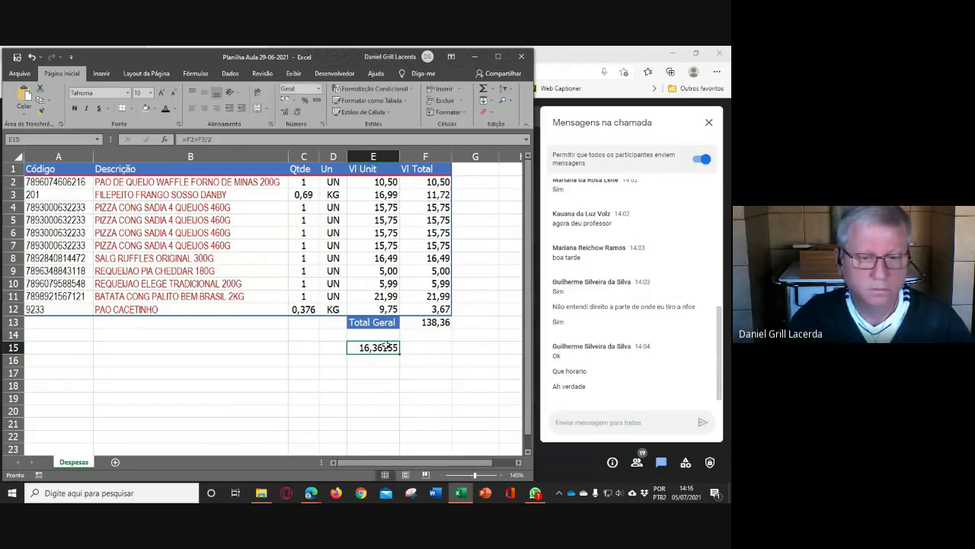
- Copy the formula text =F2+F3/2 from cell E15 into cell F15
{"action": "key", "text": "F2"}
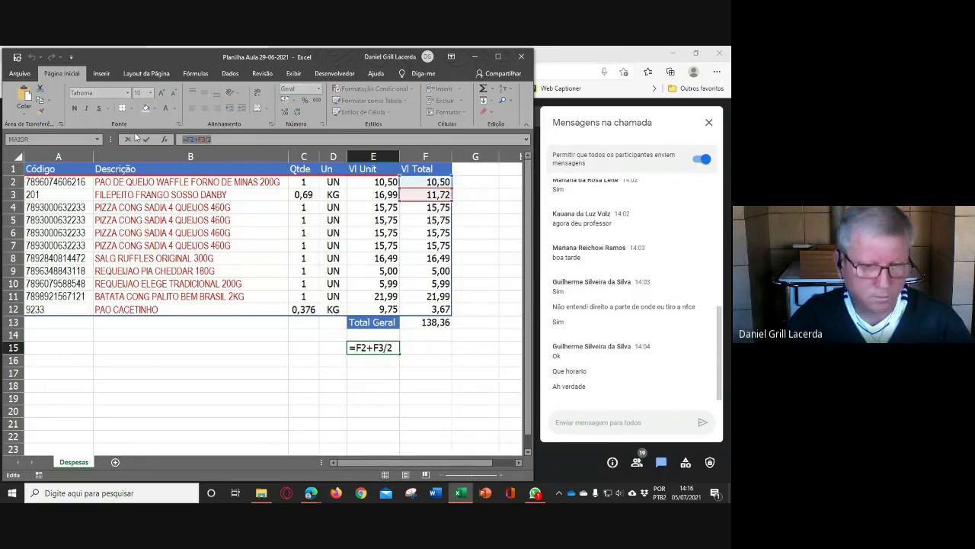
{"action": "left_click", "coordinate": [425, 348]}
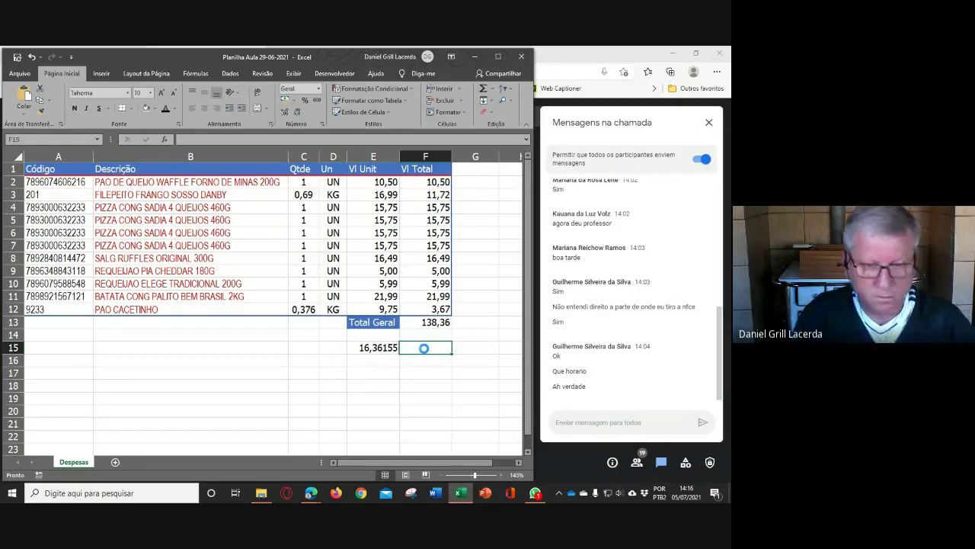
{"action": "type", "text": "16,36155"}
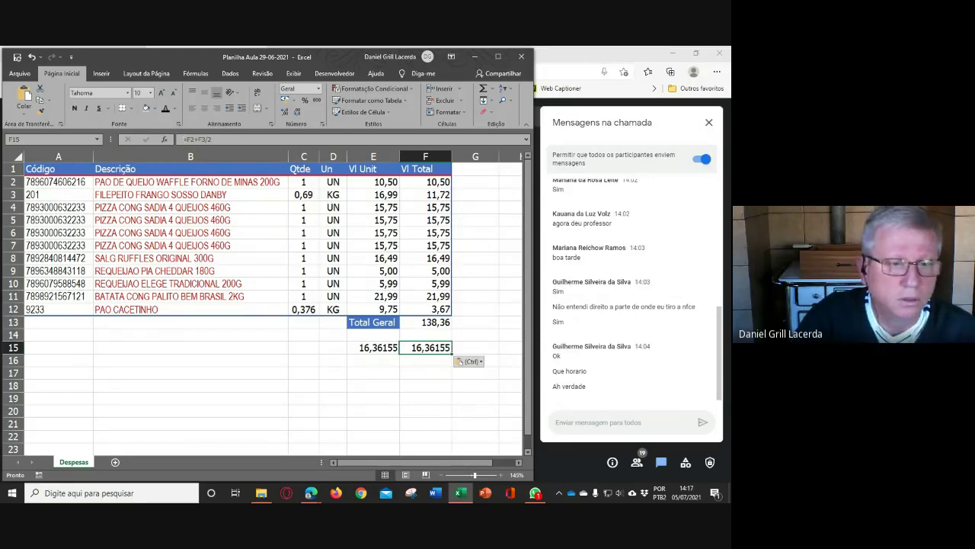
- Put a ´ in front of the formula in F15 so the cell shows it as the text ´=F2+F3/2
{"action": "left_click", "coordinate": [233, 140]}
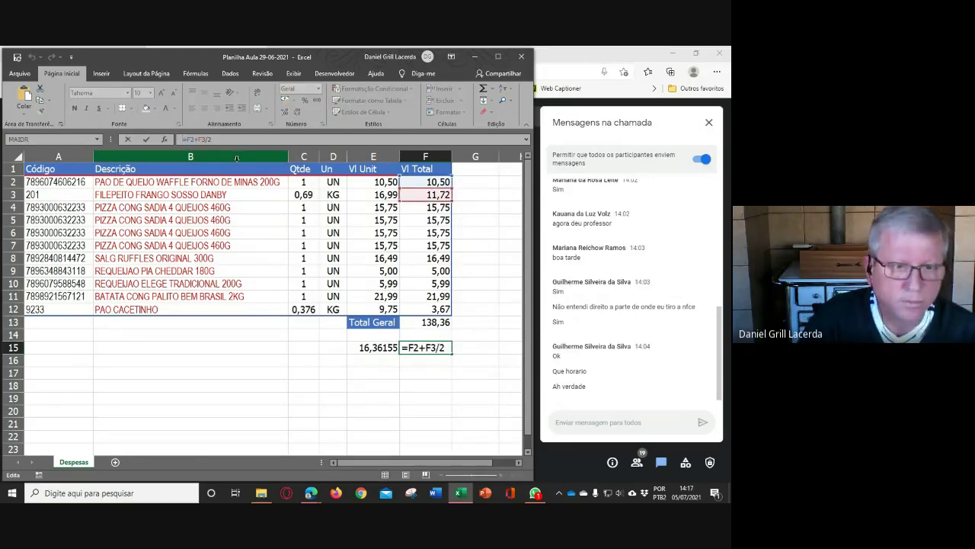
{"action": "key", "text": "Home"}
{"action": "type", "text": "´"}
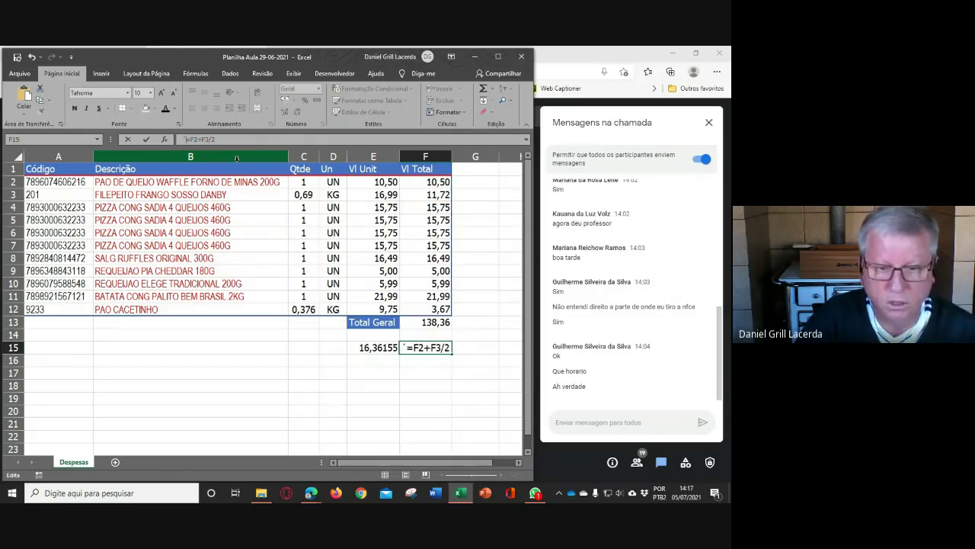
{"action": "key", "text": "Return"}
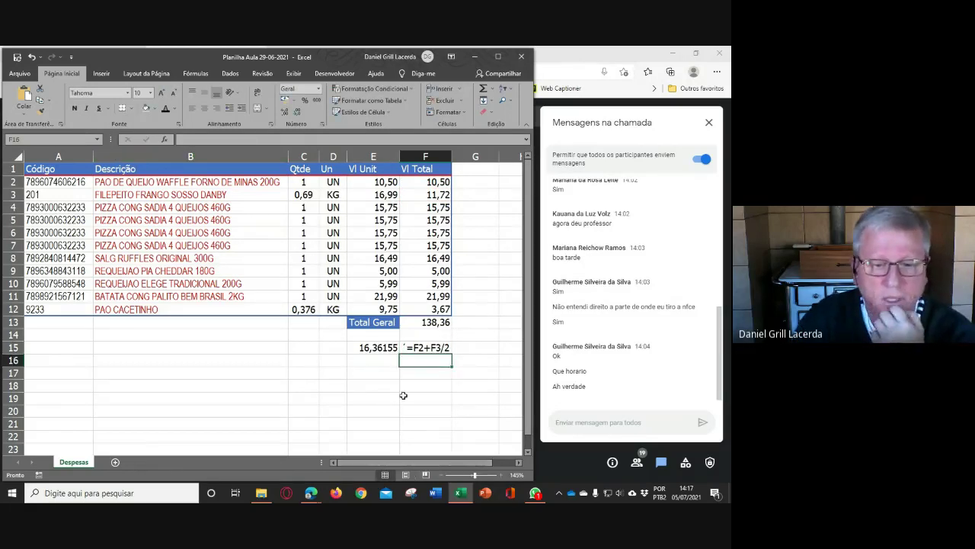
- Enter the formula =F3/2 in cell E16, referencing the second item's Vl Total value
{"action": "left_click", "coordinate": [374, 347]}
{"action": "left_click", "coordinate": [423, 350]}
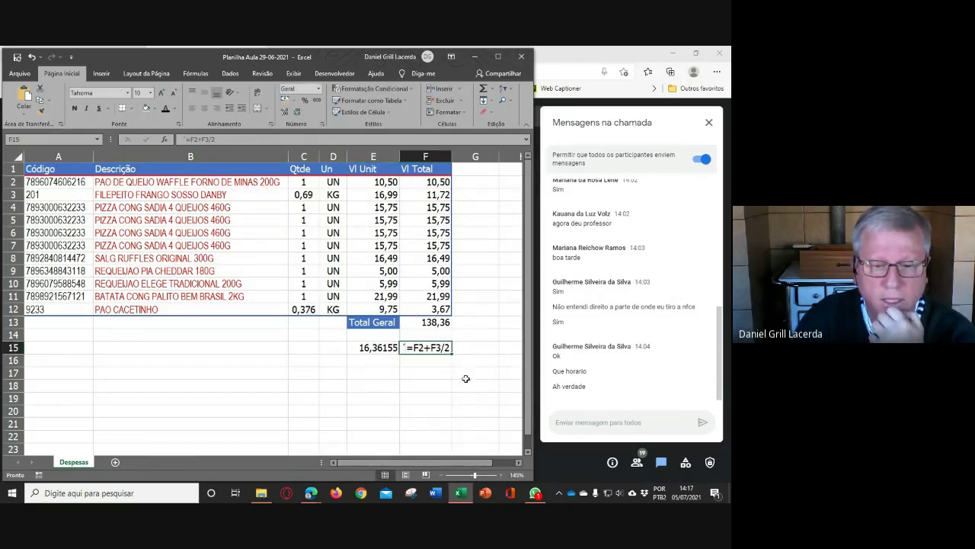
{"action": "left_click", "coordinate": [382, 353]}
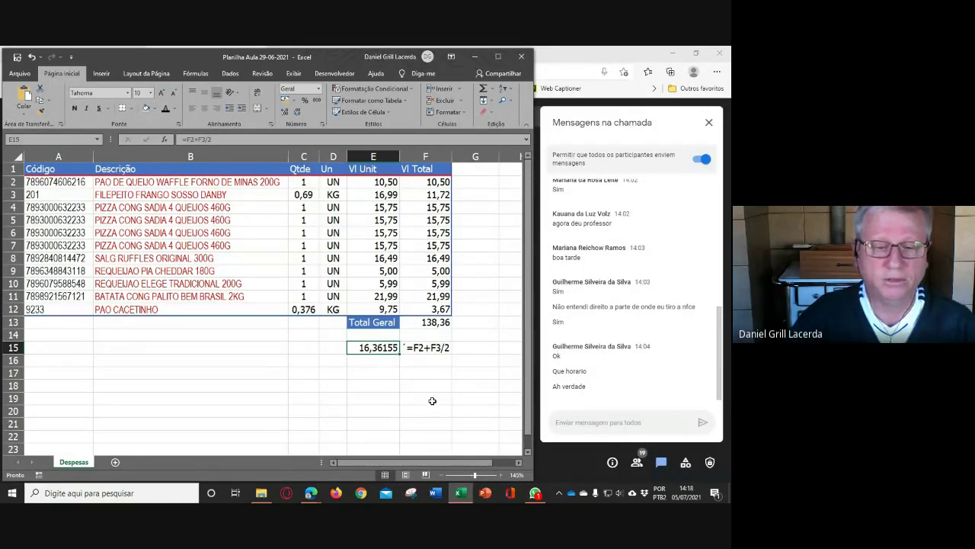
{"action": "key", "text": "Down"}
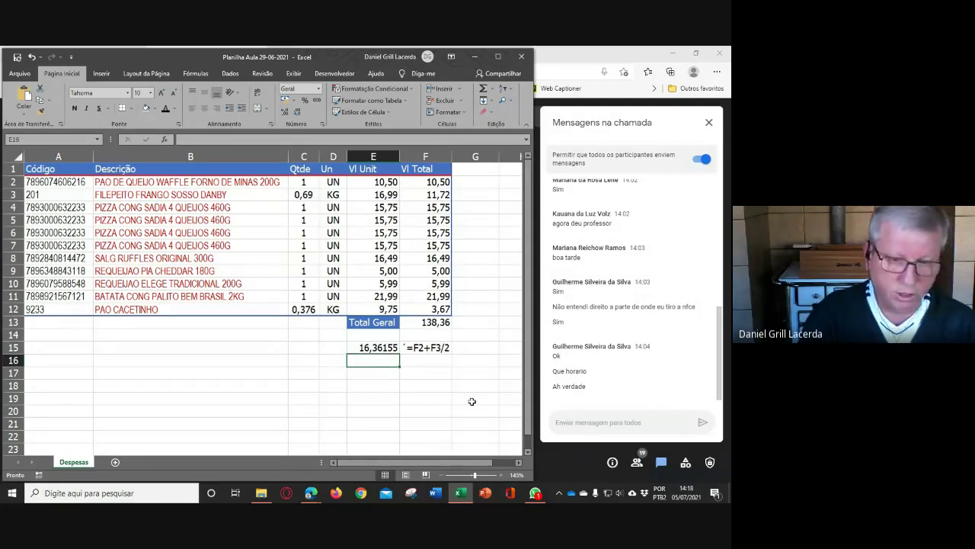
{"action": "type", "text": "="}
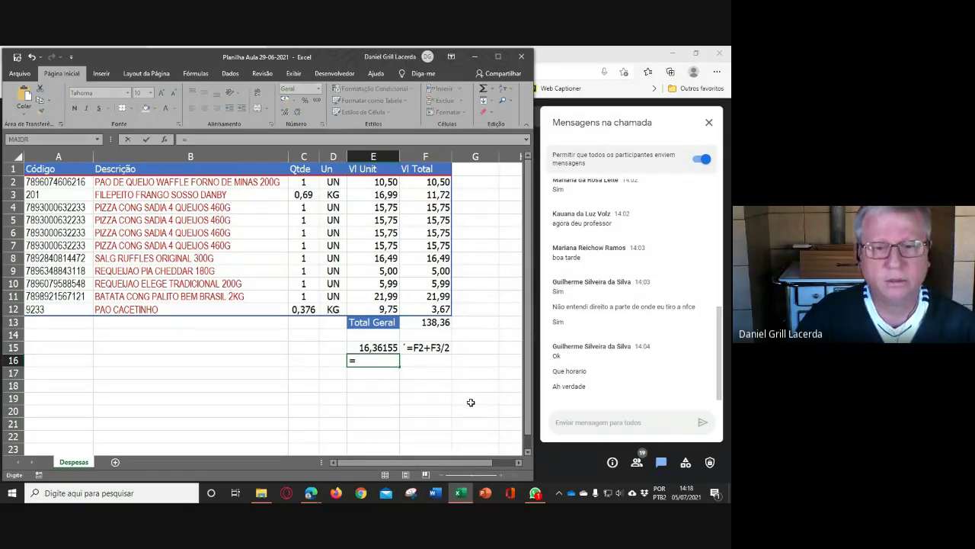
{"action": "left_click", "coordinate": [437, 196]}
{"action": "type", "text": "/2"}
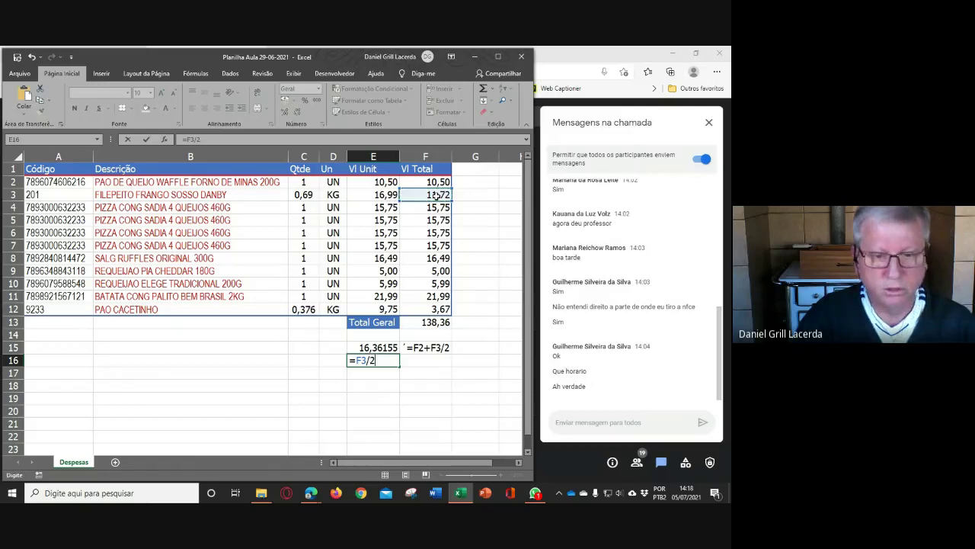
{"action": "key", "text": "Return"}
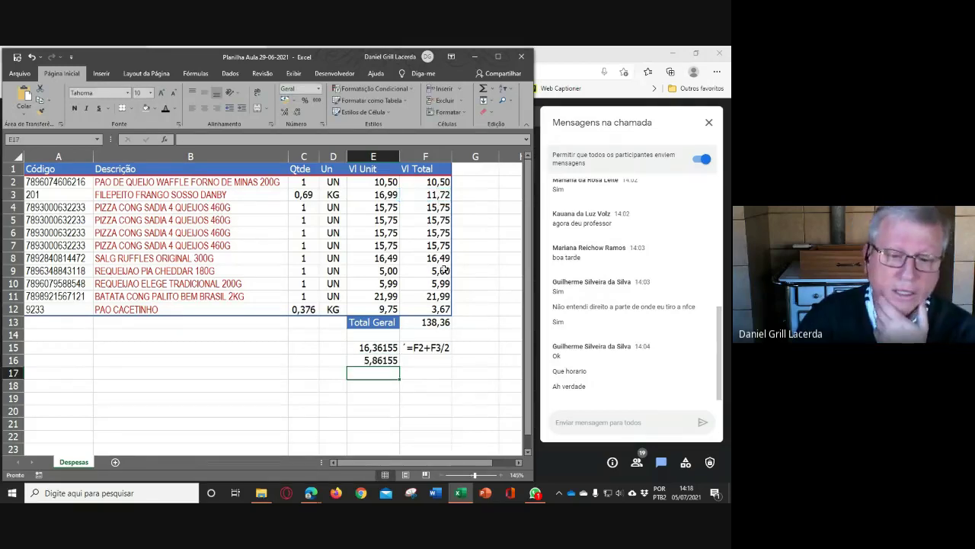
- Enter the formula =E16+F2 in cell E17, adding the halved value to the first item's Vl Total
{"action": "type", "text": "="}
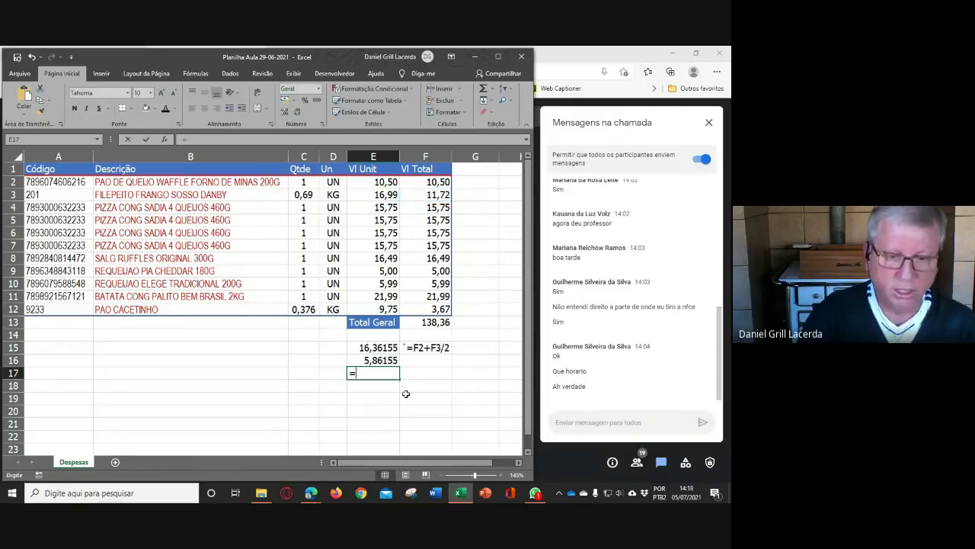
{"action": "left_click", "coordinate": [385, 361]}
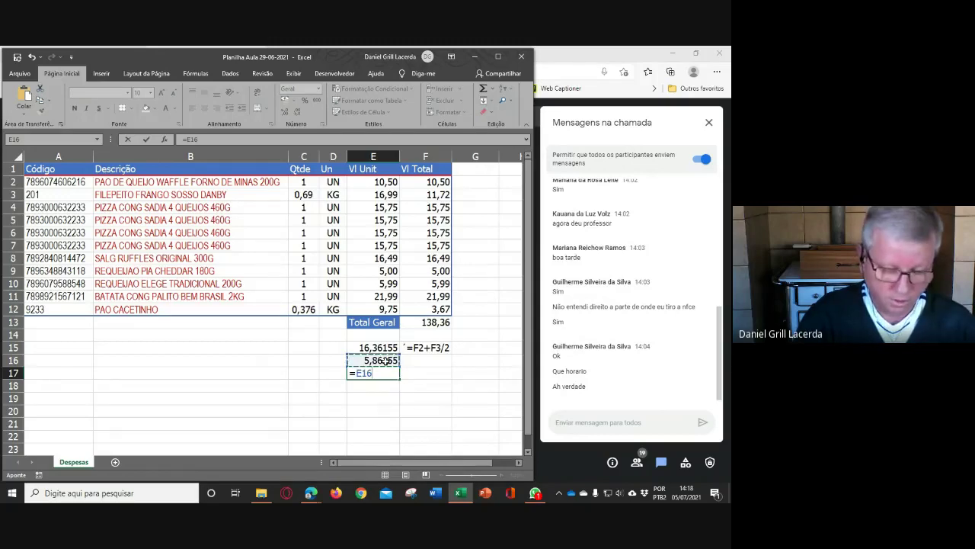
{"action": "type", "text": "+"}
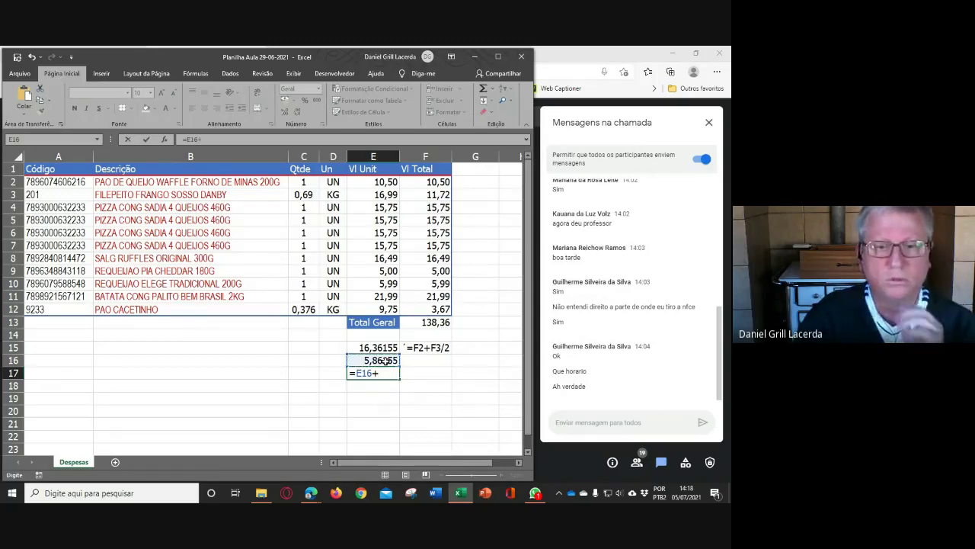
{"action": "left_click", "coordinate": [433, 183]}
{"action": "key", "text": "Return"}
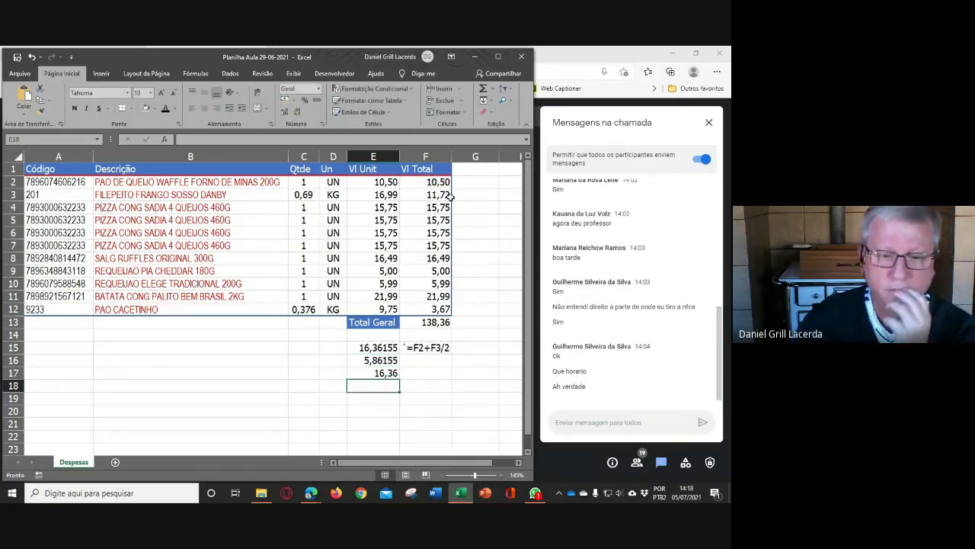
- Copy the formula from cell E16 into cell F16 as the text ´=F3/2
{"action": "left_click", "coordinate": [388, 360]}
{"action": "double_click", "coordinate": [388, 360]}
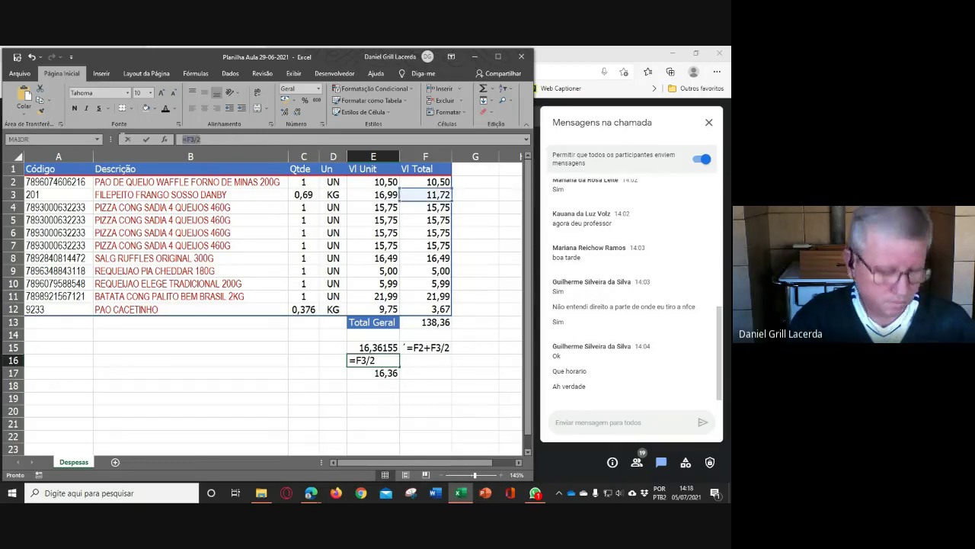
{"action": "left_click", "coordinate": [434, 362]}
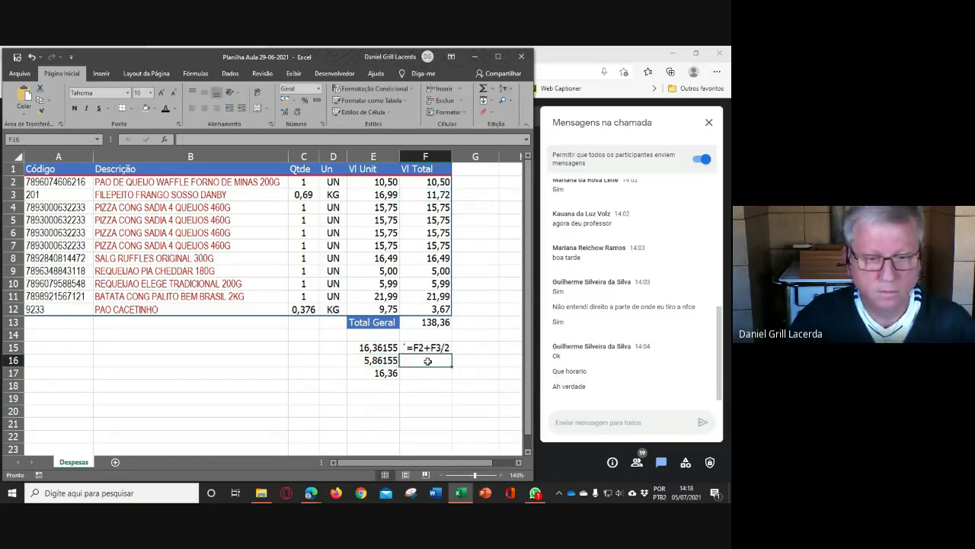
{"action": "type", "text": "'=F3/2"}
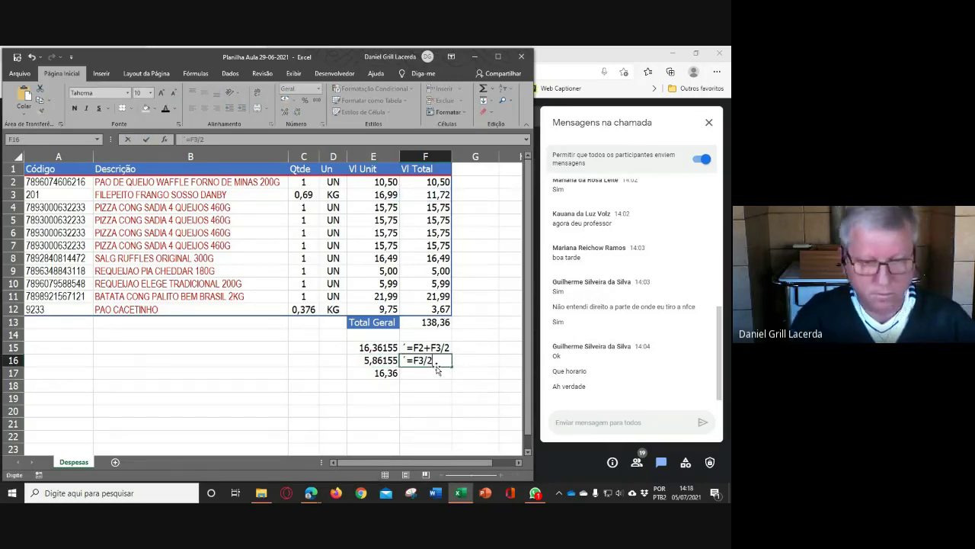
{"action": "key", "text": "Return"}
- Copy the formula from cell E17 into cell F17 as the text ´=E16+F2
{"action": "left_click", "coordinate": [381, 374]}
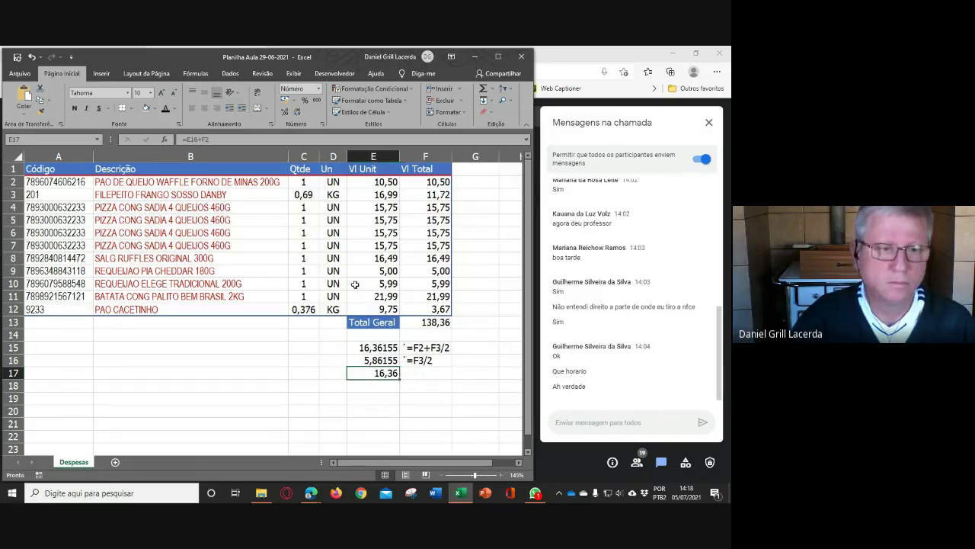
{"action": "left_click", "coordinate": [237, 140]}
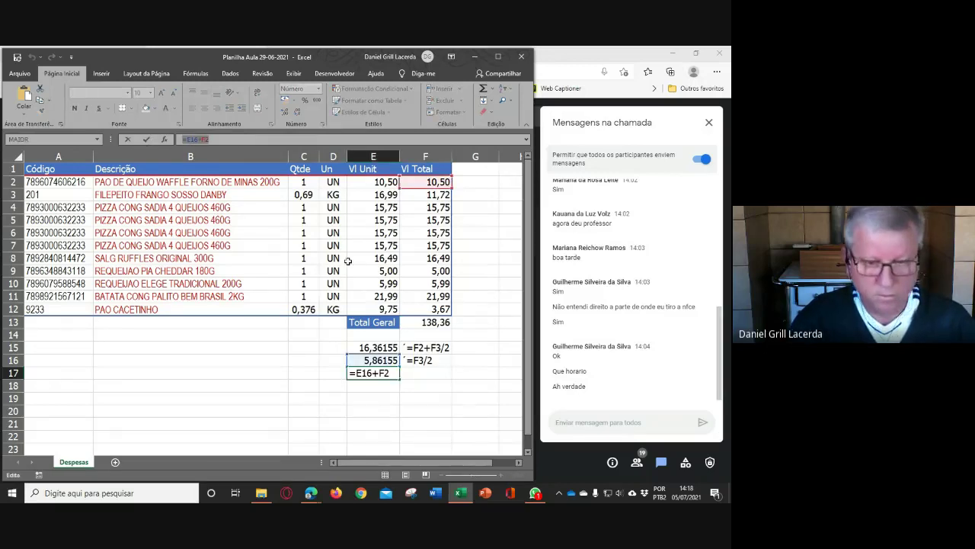
{"action": "left_click", "coordinate": [426, 373]}
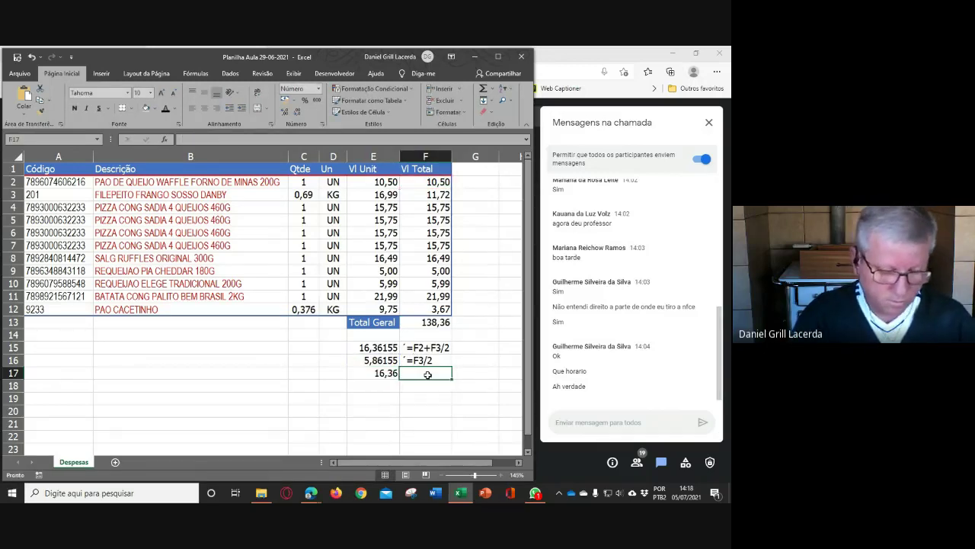
{"action": "type", "text": "'=E16+F2"}
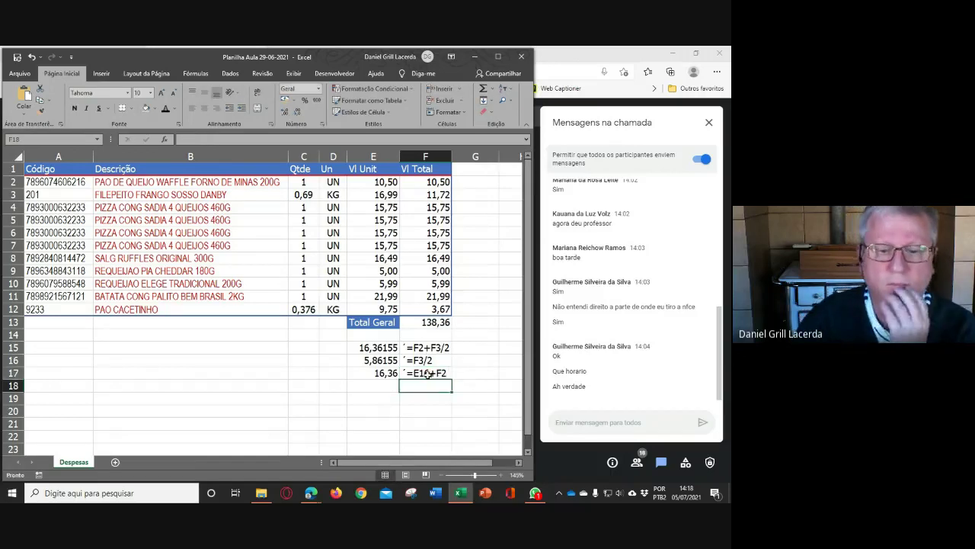
{"action": "key", "text": "Return"}
{"action": "left_click", "coordinate": [484, 388]}
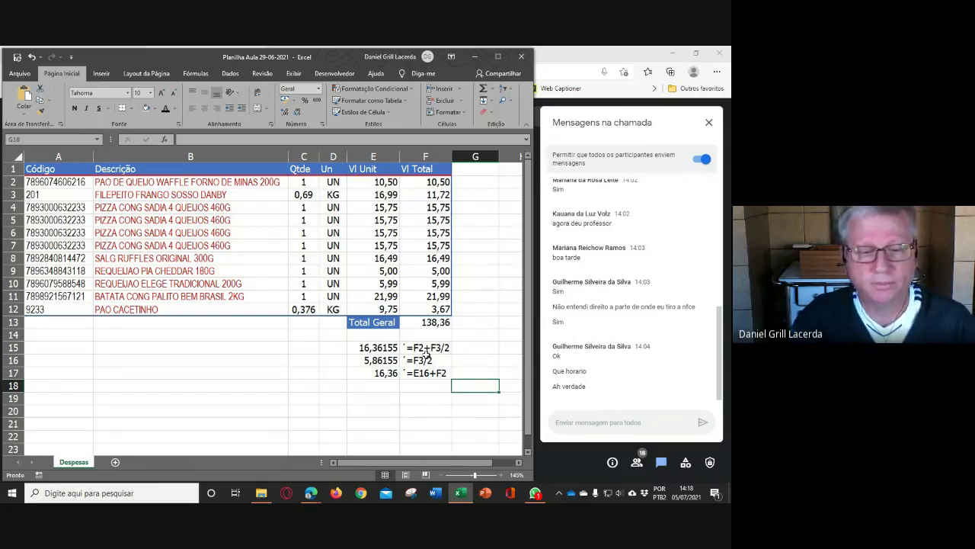
- Copy the formula text =F2+F3/2 from cell E15 and paste it after an equals sign in cell E19
{"action": "left_click", "coordinate": [377, 348]}
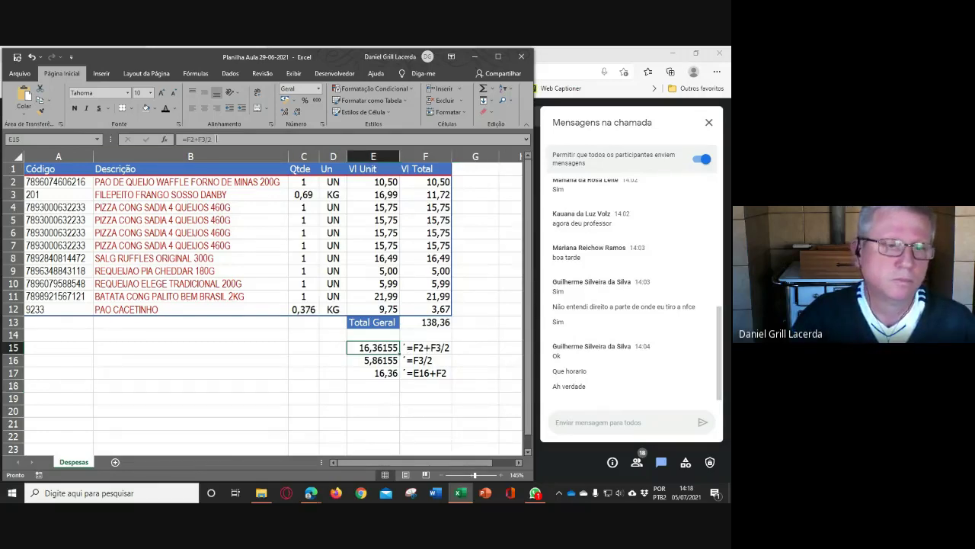
{"action": "left_click", "coordinate": [175, 139]}
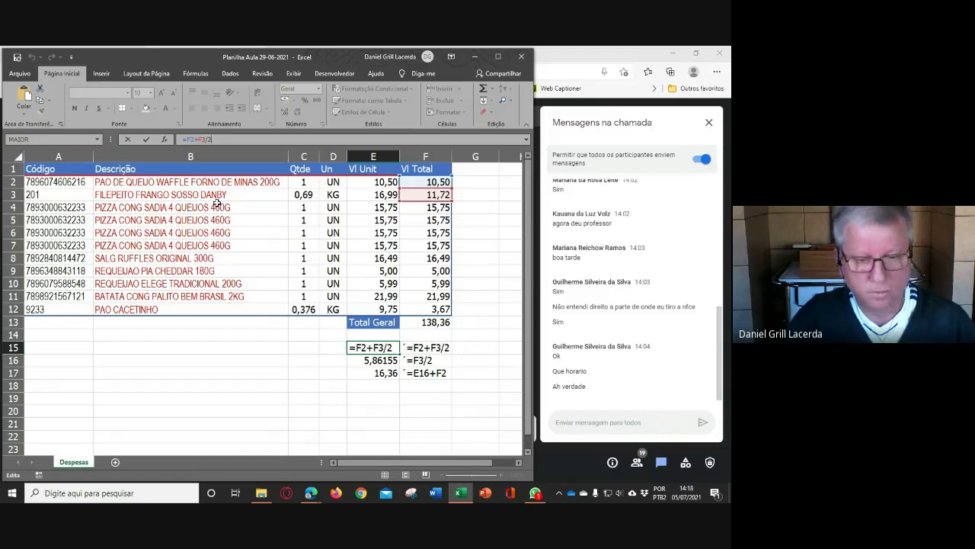
{"action": "left_click", "coordinate": [377, 387]}
{"action": "left_click", "coordinate": [378, 398]}
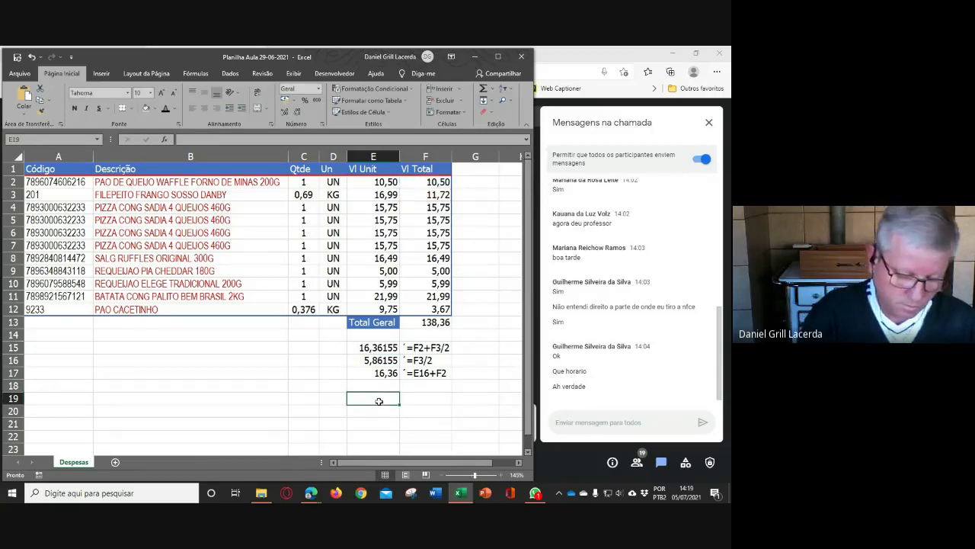
{"action": "type", "text": "="}
{"action": "key", "text": "ctrl+v"}
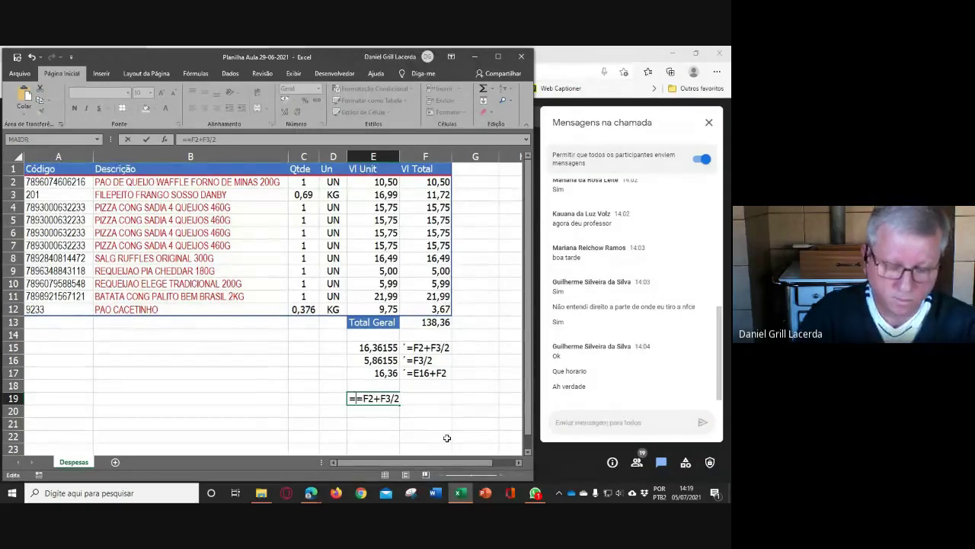
- Remove the duplicate equals sign in E19 and put parentheses around the sum so the formula reads =(F2+F3)/2
{"action": "key", "text": "Home"}
{"action": "key", "text": "Right"}
{"action": "key", "text": "Delete"}
{"action": "type", "text": "("}
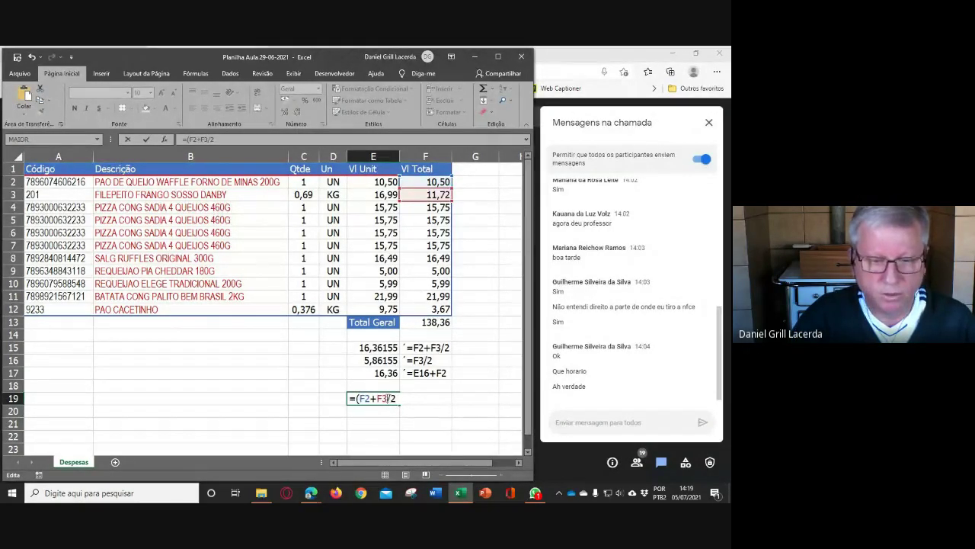
{"action": "left_click", "coordinate": [387, 399]}
{"action": "type", "text": ")"}
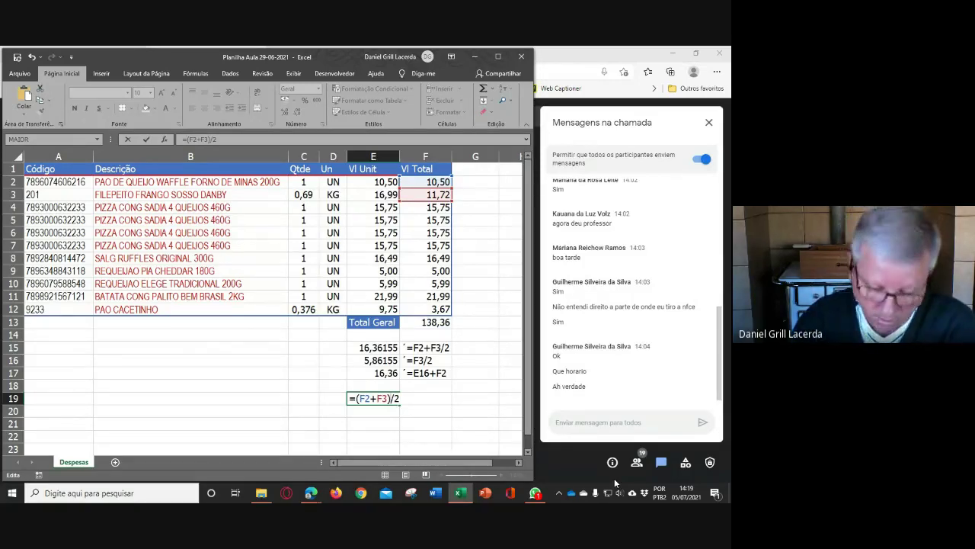
{"action": "key", "text": "Return"}
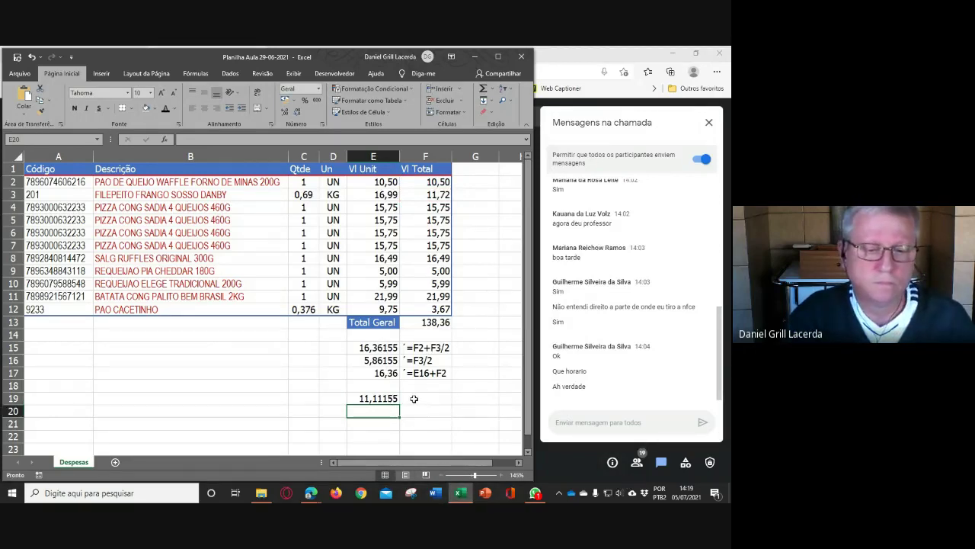
- Paste the copied formula into cell F19 and edit it into the text ´=(F2+F3)/2
{"action": "left_click", "coordinate": [413, 398]}
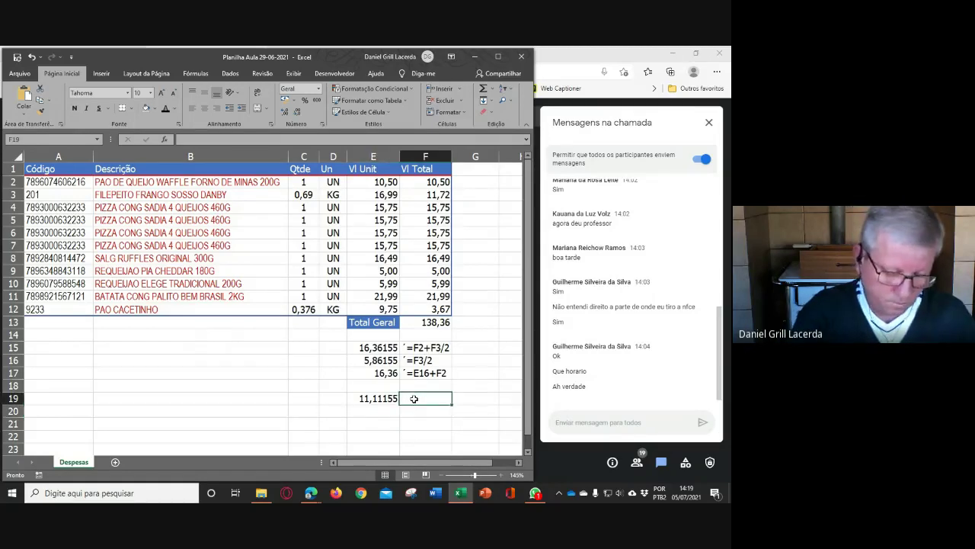
{"action": "key", "text": "ctrl+v"}
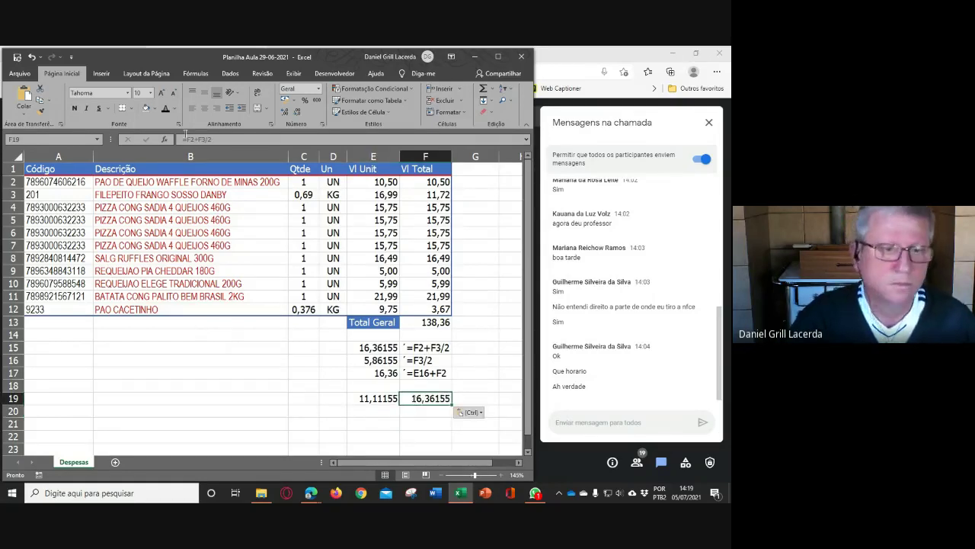
{"action": "left_click", "coordinate": [187, 142]}
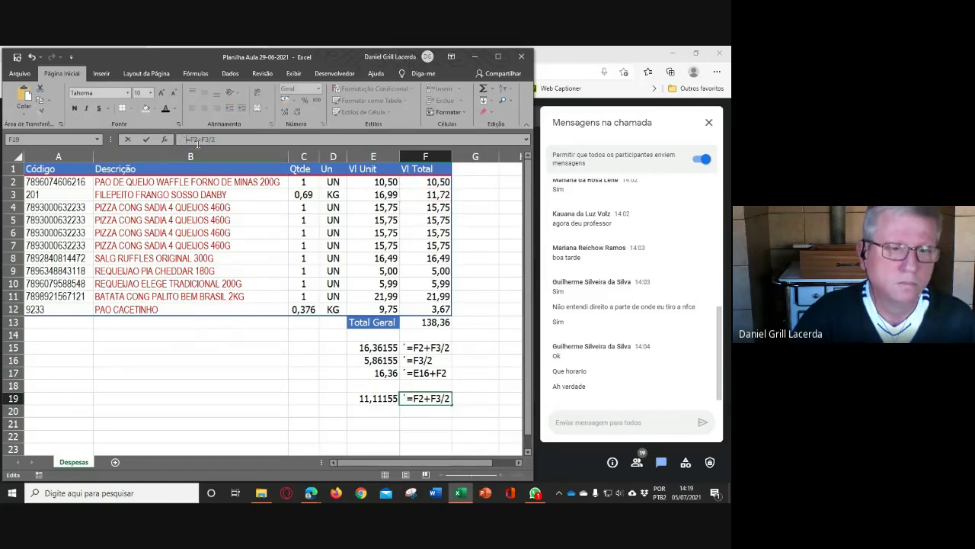
{"action": "type", "text": "'"}
{"action": "type", "text": "("}
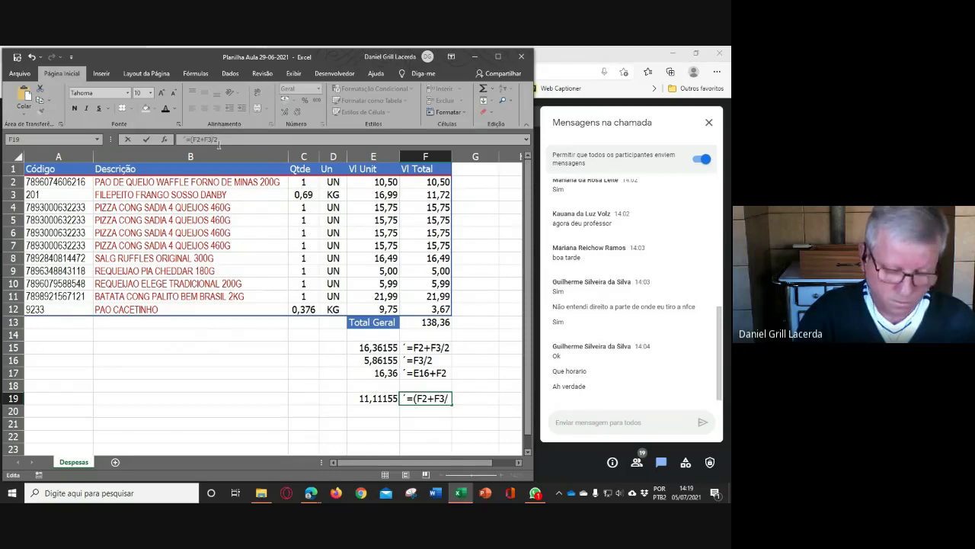
{"action": "type", "text": ")"}
{"action": "key", "text": "Return"}
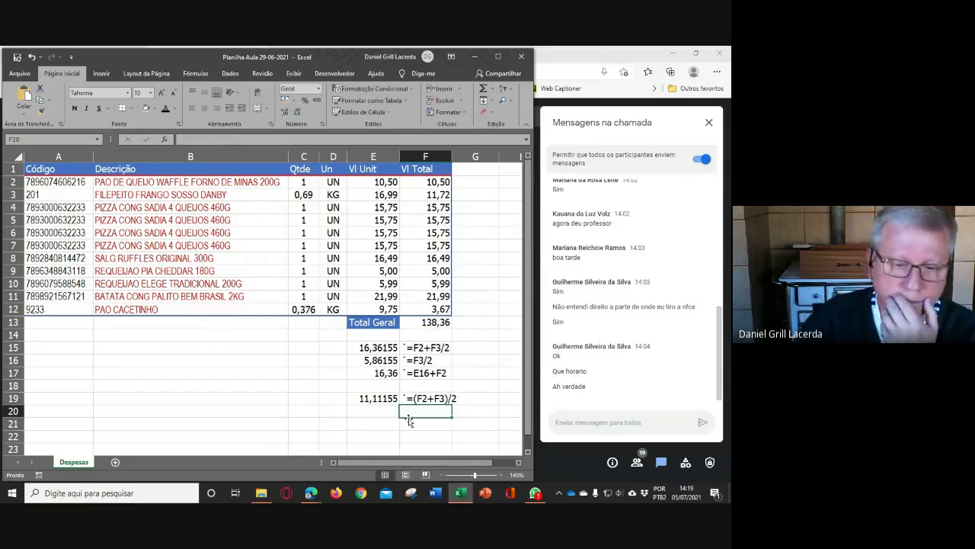
- Select the formula text in cell F19 and dismiss the incoming e-mail notification
{"action": "left_click", "coordinate": [262, 356]}
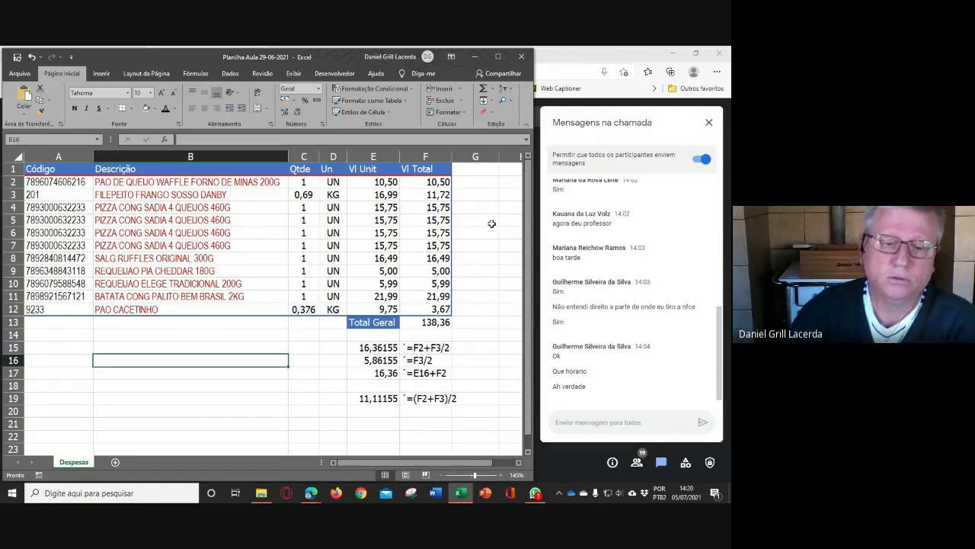
{"action": "left_click", "coordinate": [420, 398]}
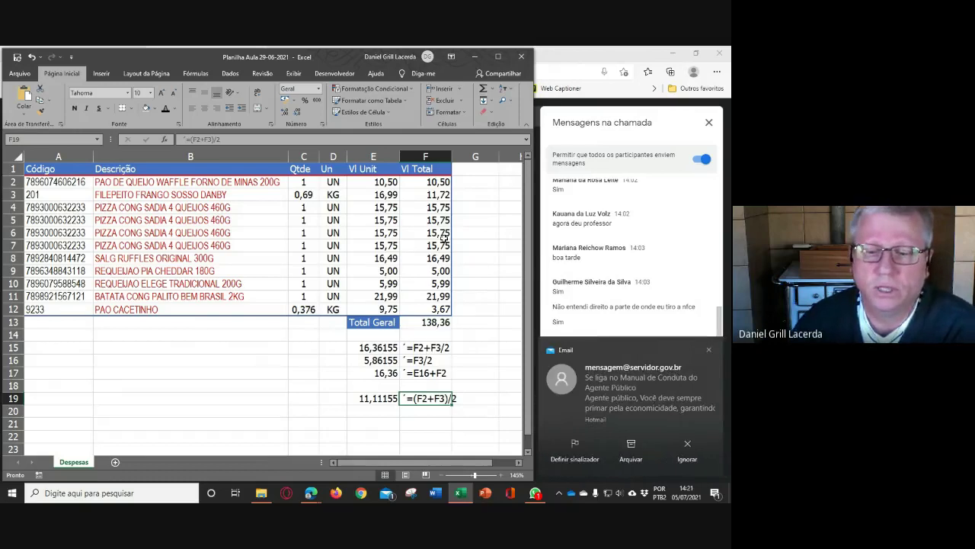
{"action": "left_click", "coordinate": [710, 351]}
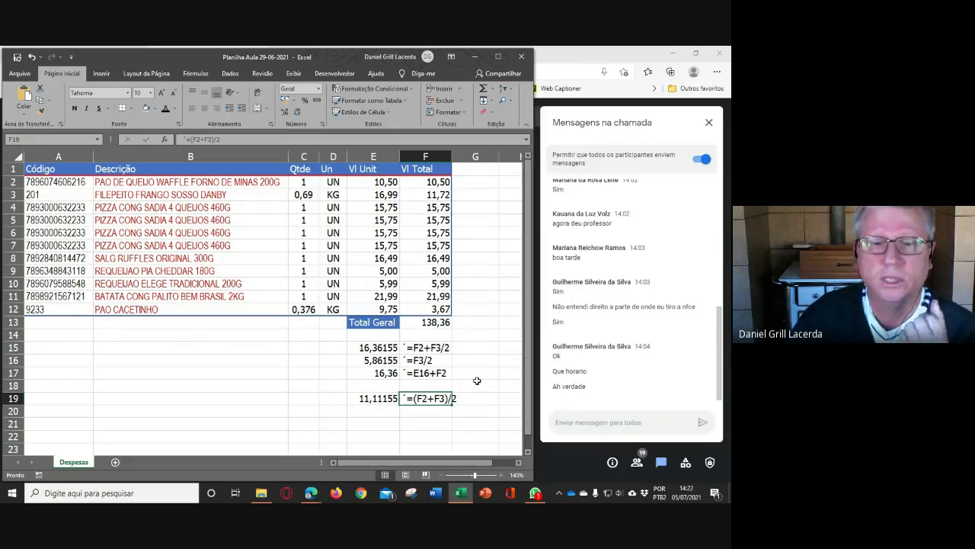
- Enter =CONT.NÚM(F2:F12) in cell B15 to count the line totals, and check the first and last cells of the counted range
{"action": "left_click", "coordinate": [115, 350]}
{"action": "type", "text": "="}
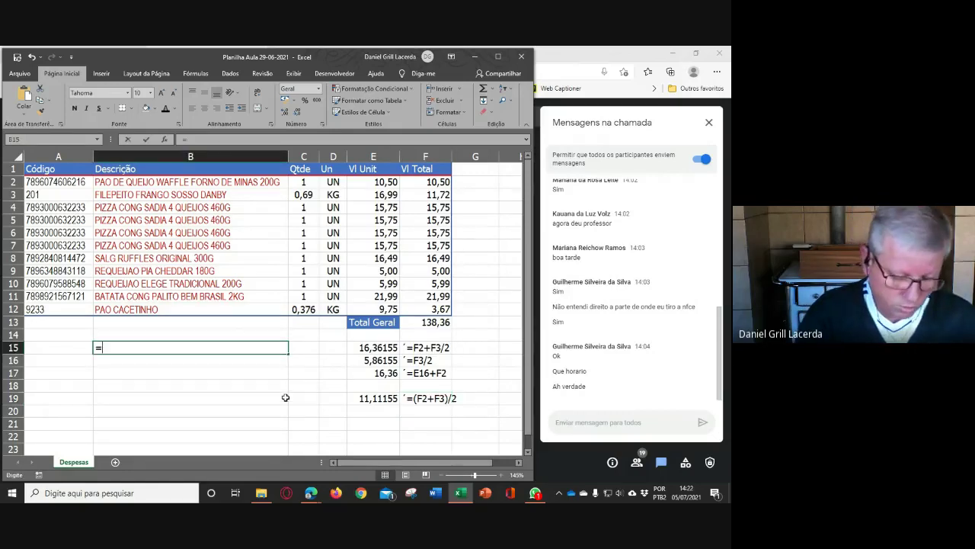
{"action": "type", "text": "cont"}
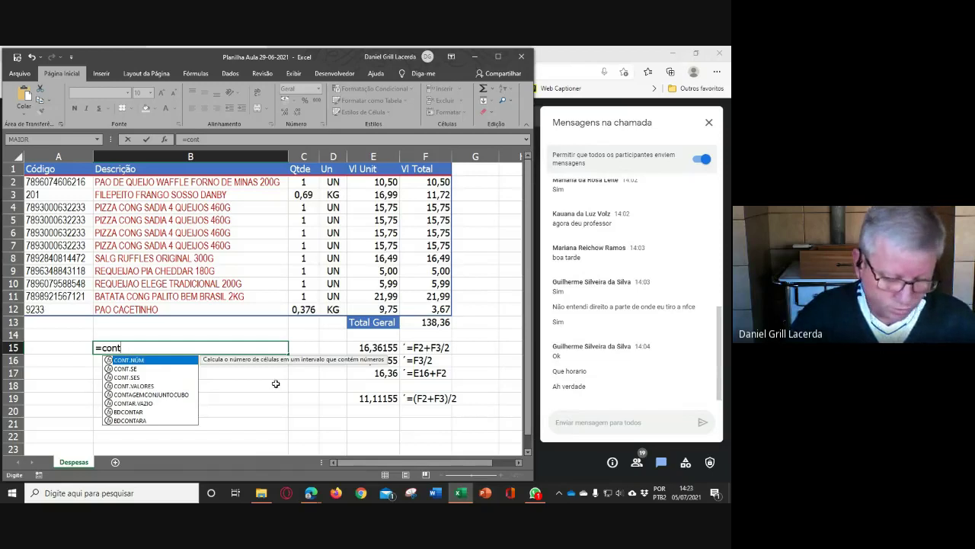
{"action": "key", "text": "Tab"}
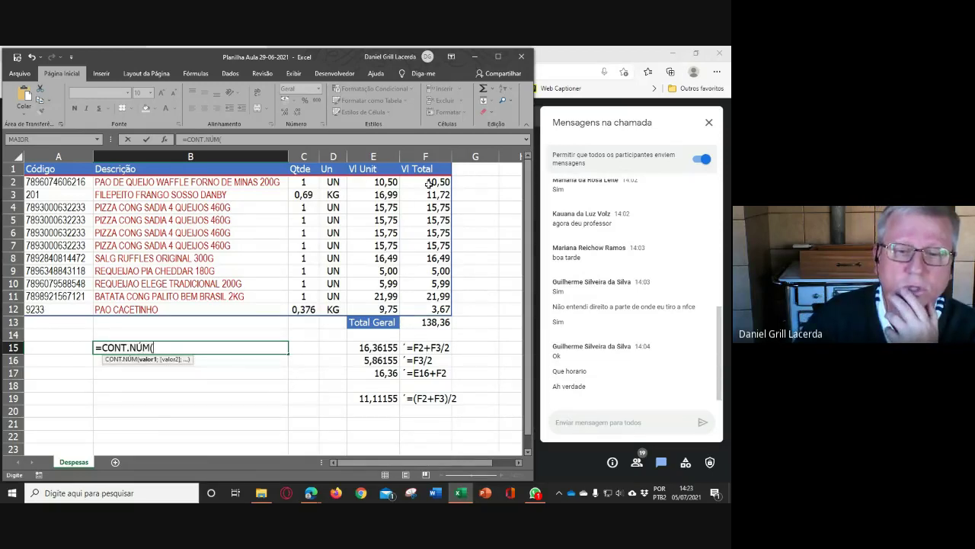
{"action": "left_click_drag", "start_coordinate": [429, 182], "coordinate": [429, 309]}
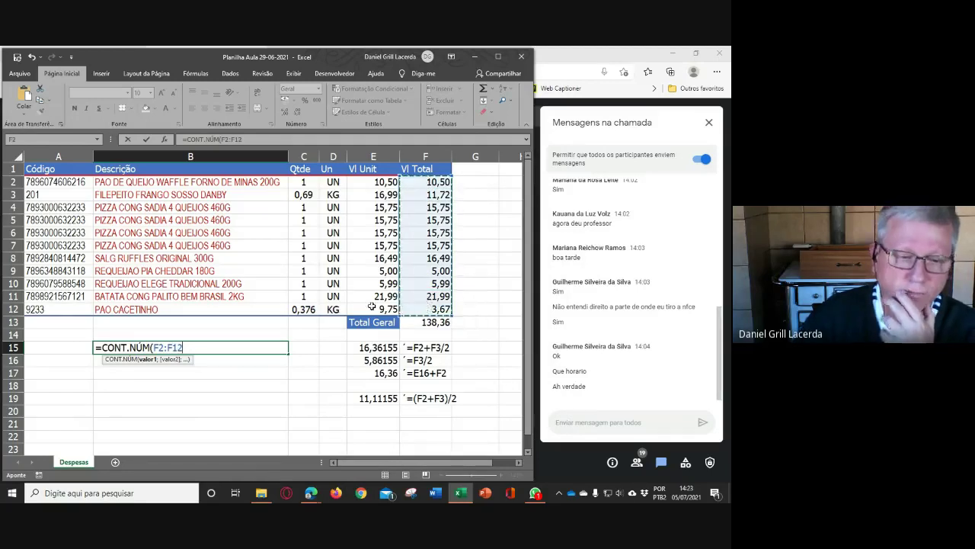
{"action": "type", "text": ")"}
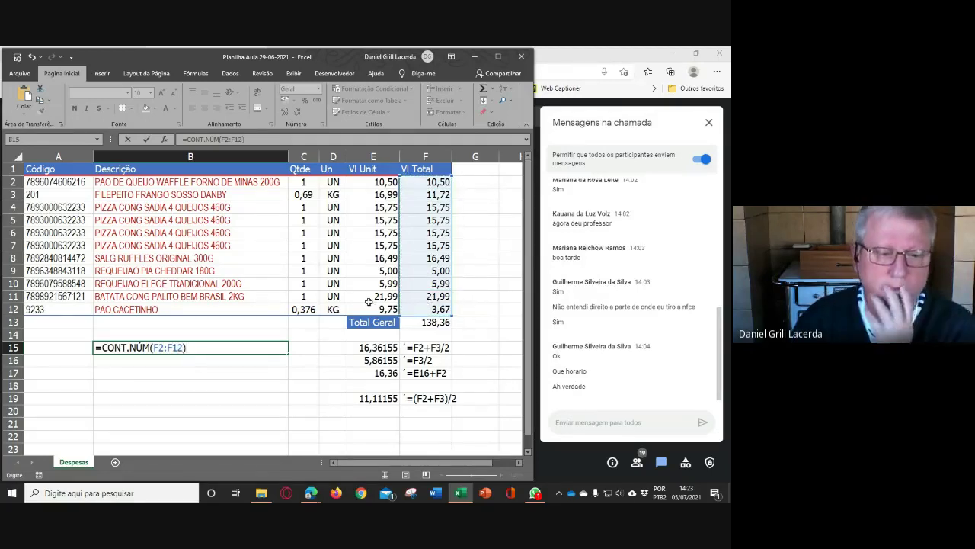
{"action": "key", "text": "Return"}
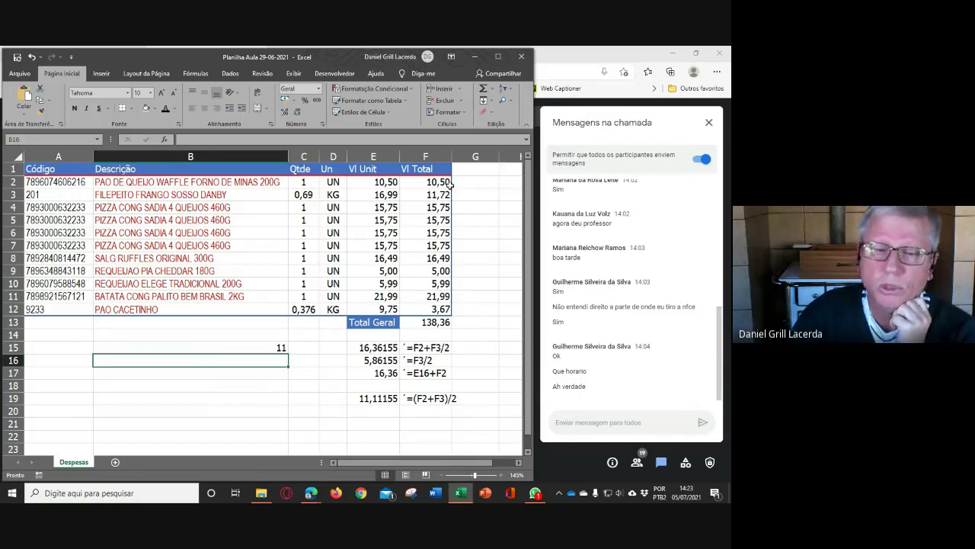
{"action": "left_click", "coordinate": [425, 186]}
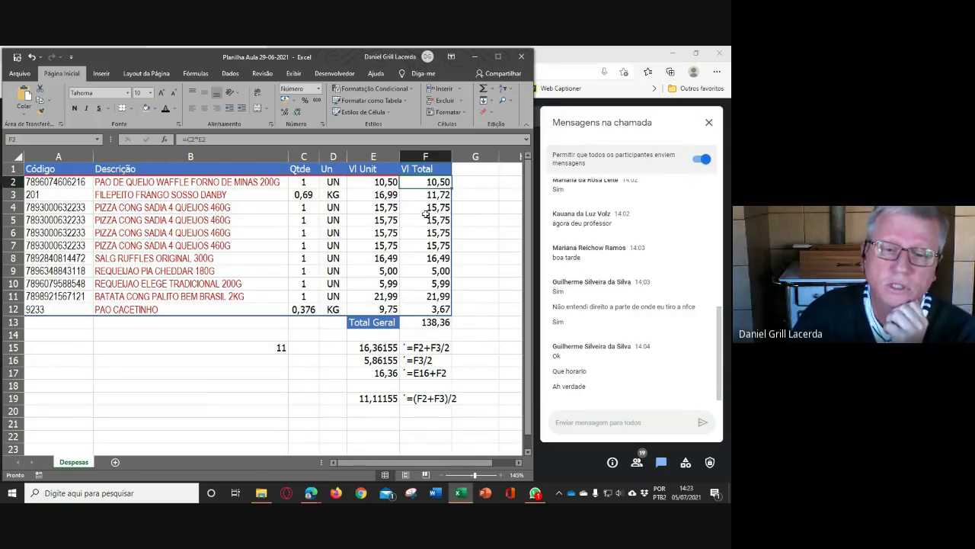
{"action": "left_click", "coordinate": [428, 312]}
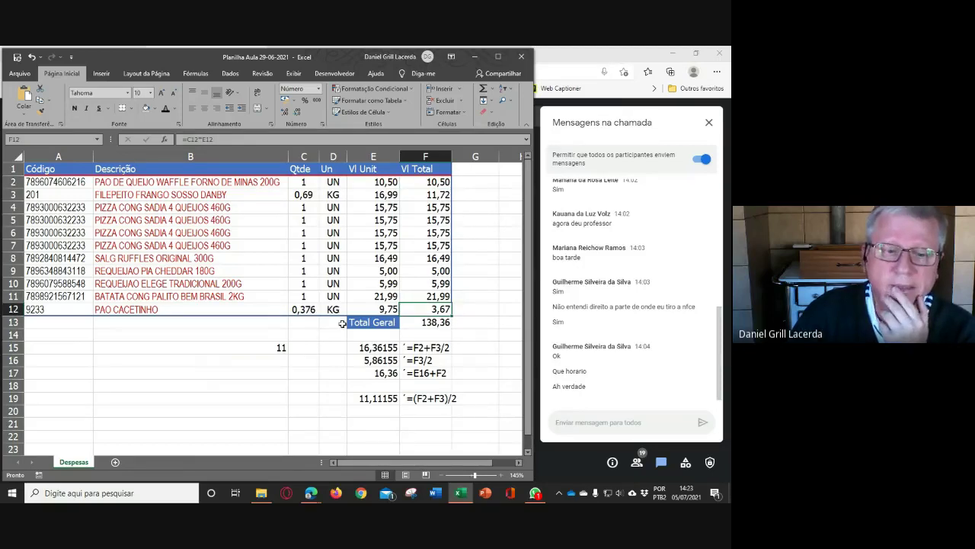
- Replace the formula in cell B15 with =SOMA(F2:F12) and compare it with the grand total in F13
{"action": "left_click", "coordinate": [282, 349]}
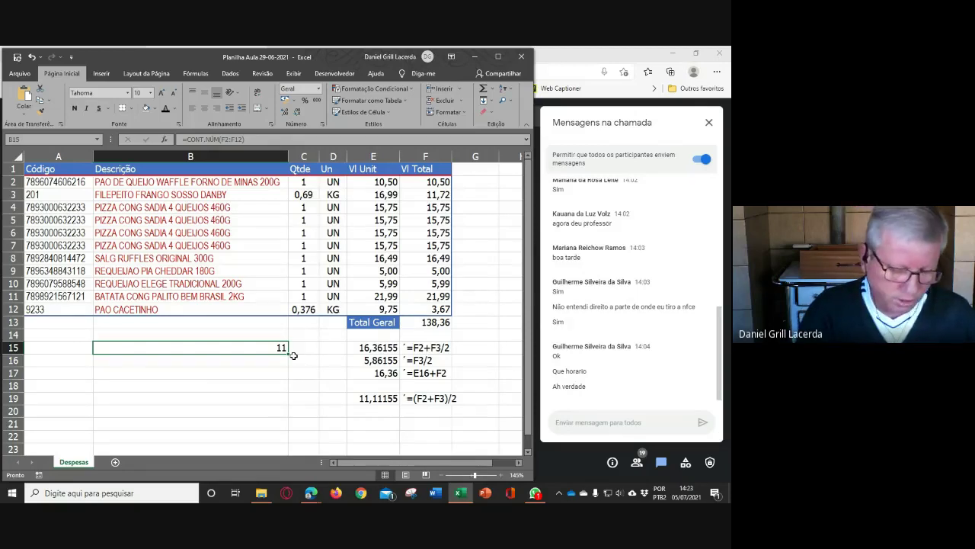
{"action": "type", "text": "=soma"}
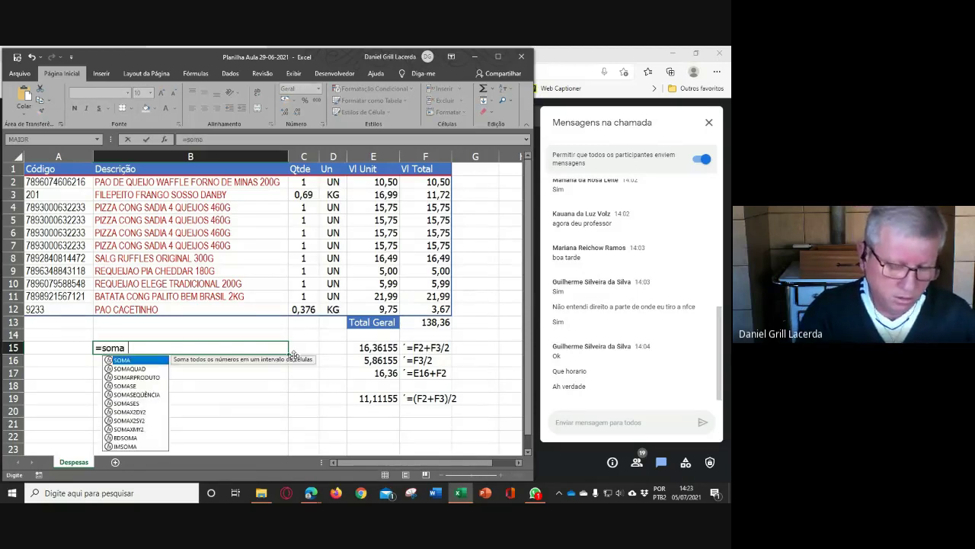
{"action": "type", "text": "("}
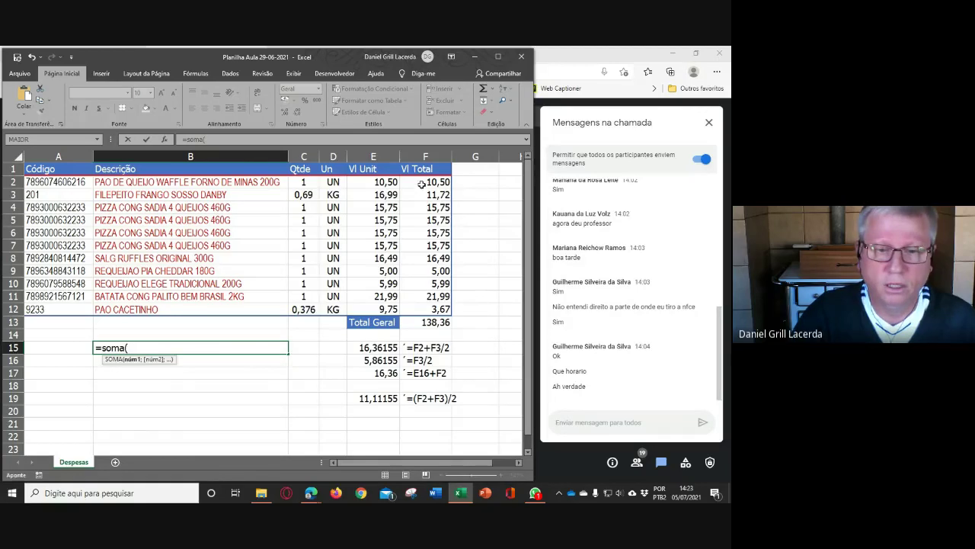
{"action": "left_click_drag", "start_coordinate": [422, 184], "coordinate": [418, 307]}
{"action": "type", "text": ")"}
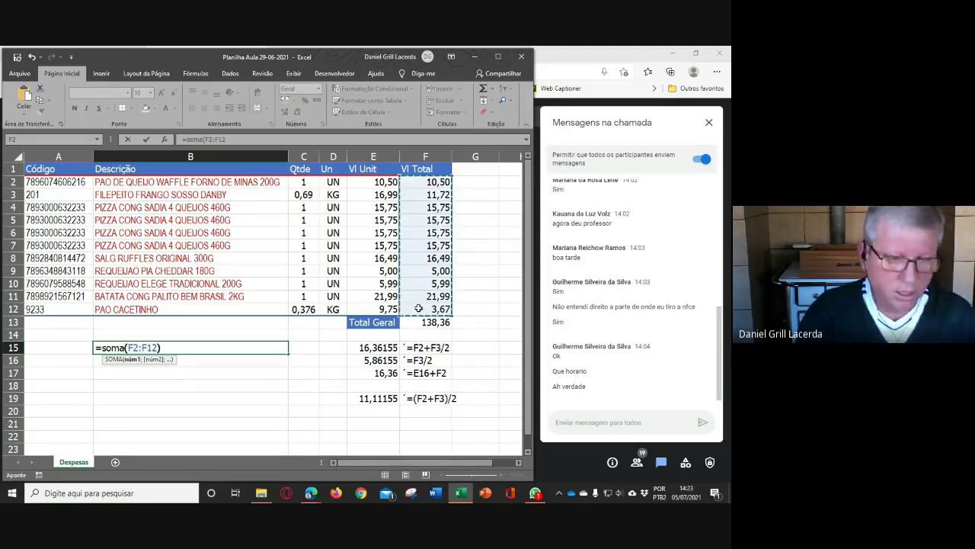
{"action": "left_click", "coordinate": [421, 320]}
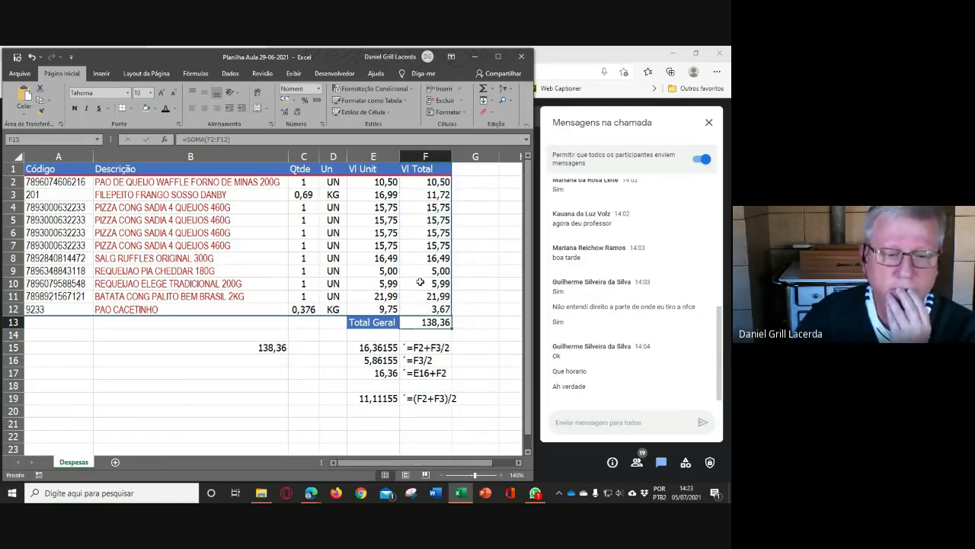
{"action": "left_click", "coordinate": [272, 349]}
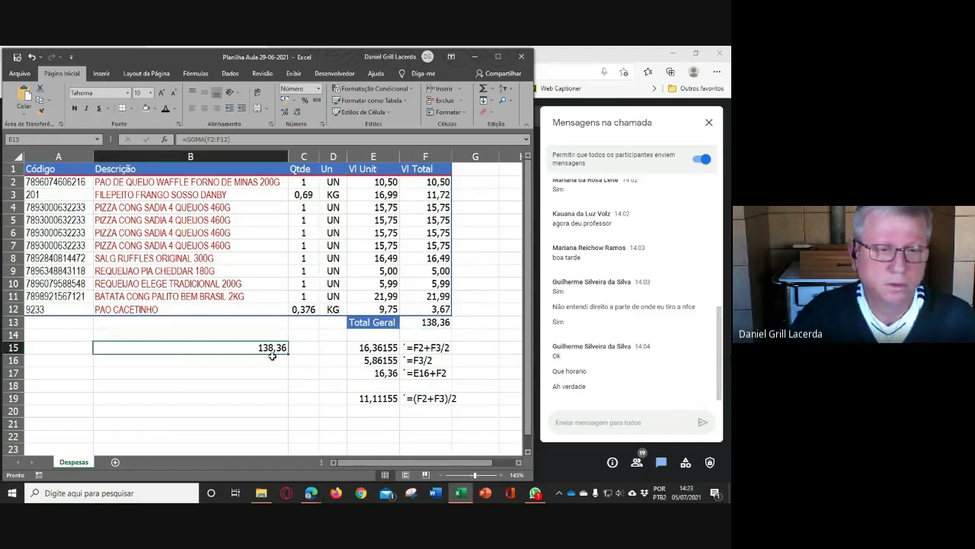
{"action": "left_click", "coordinate": [431, 325]}
- Calculate the average manually in cell B16 with the formula =B15/CONT.NÚM(F2:F12)
{"action": "left_click", "coordinate": [266, 357]}
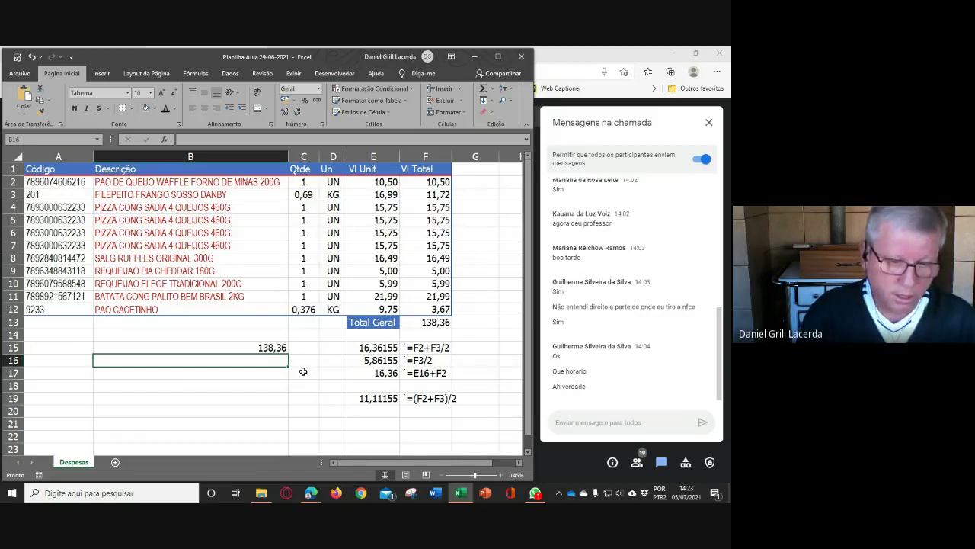
{"action": "type", "text": "="}
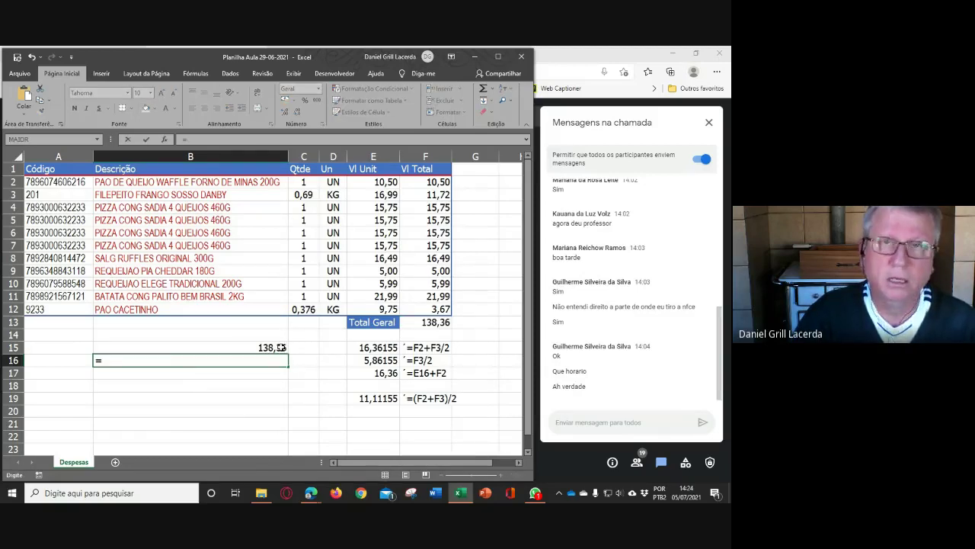
{"action": "left_click", "coordinate": [278, 348]}
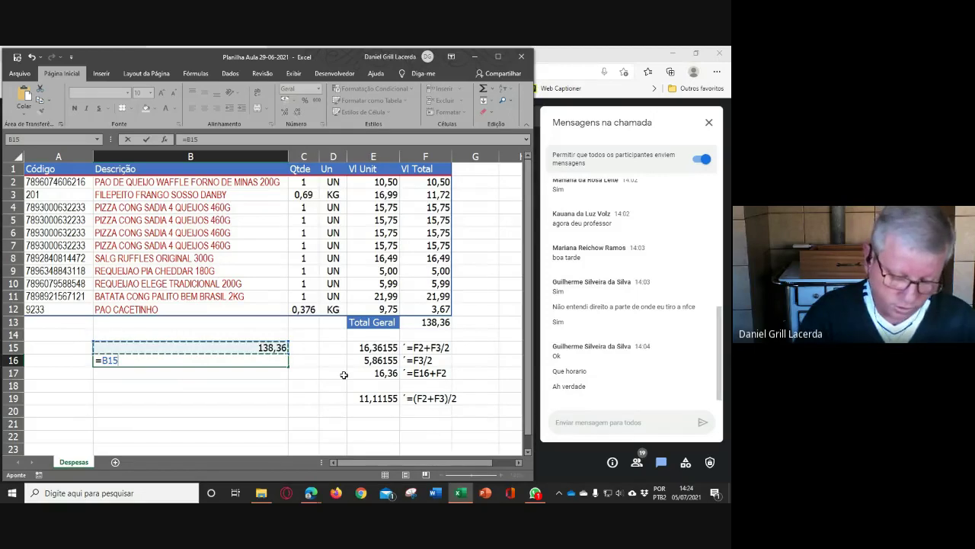
{"action": "type", "text": "/"}
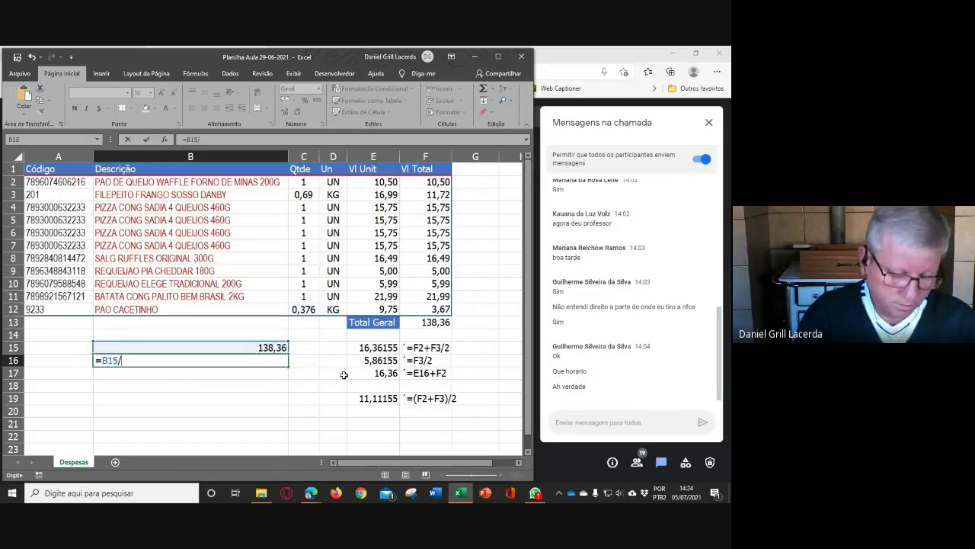
{"action": "type", "text": "cont"}
{"action": "key", "text": "Tab"}
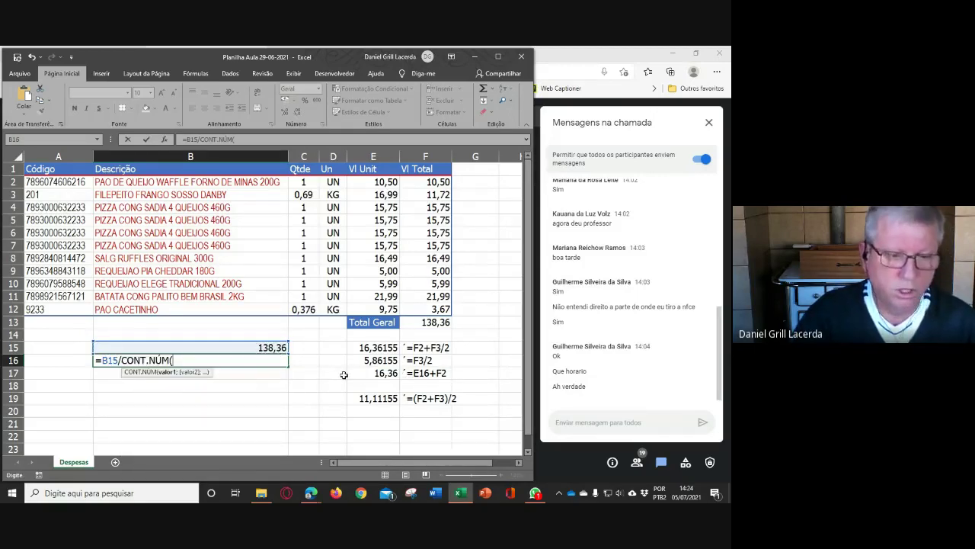
{"action": "left_click_drag", "start_coordinate": [423, 184], "coordinate": [423, 312]}
{"action": "type", "text": ")"}
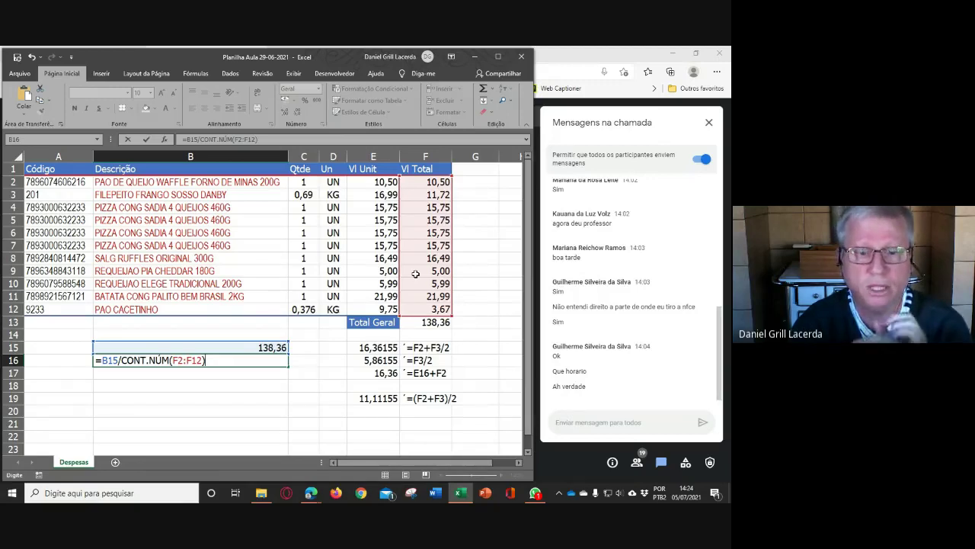
{"action": "key", "text": "Return"}
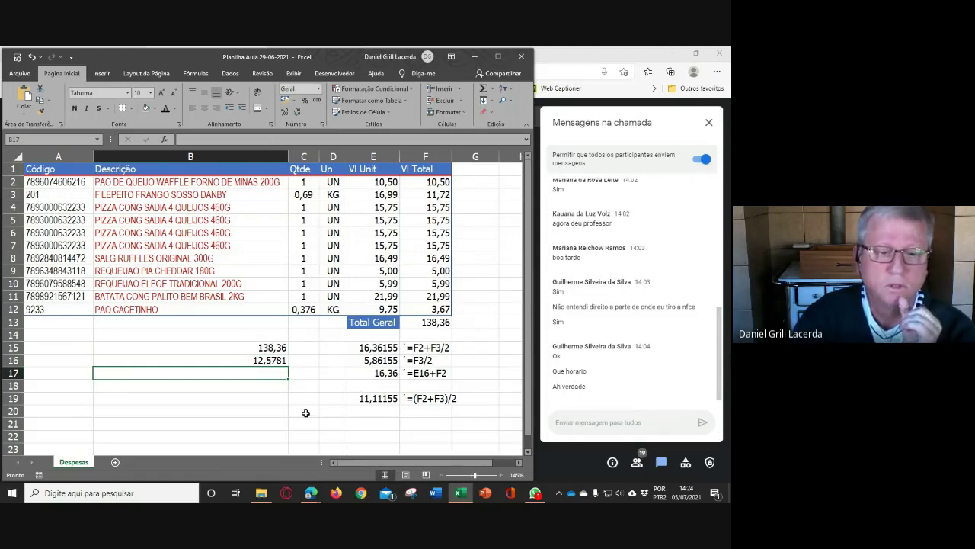
- Calculate the average of the line totals in cell B17 with the formula =MÉDIA(F2:F12)
{"action": "type", "text": "=m"}
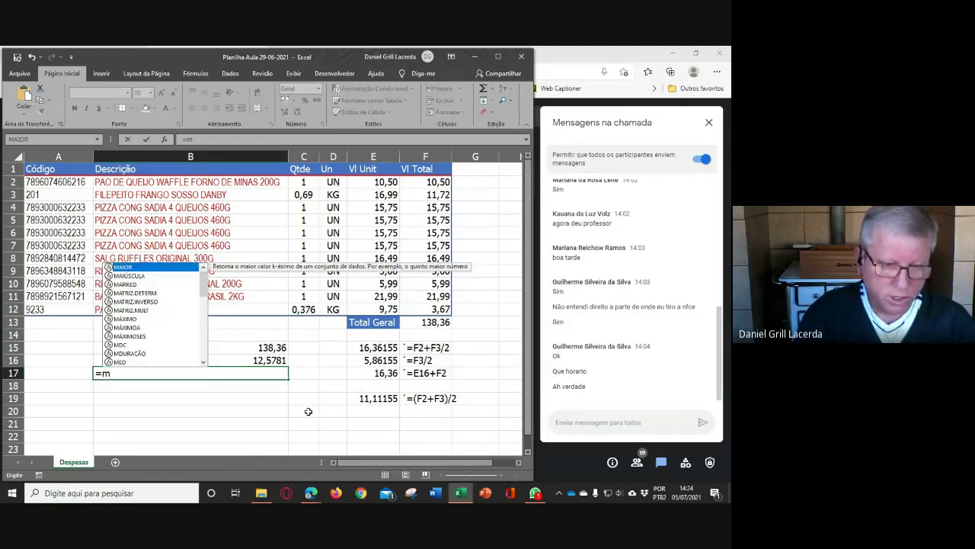
{"action": "type", "text": "é"}
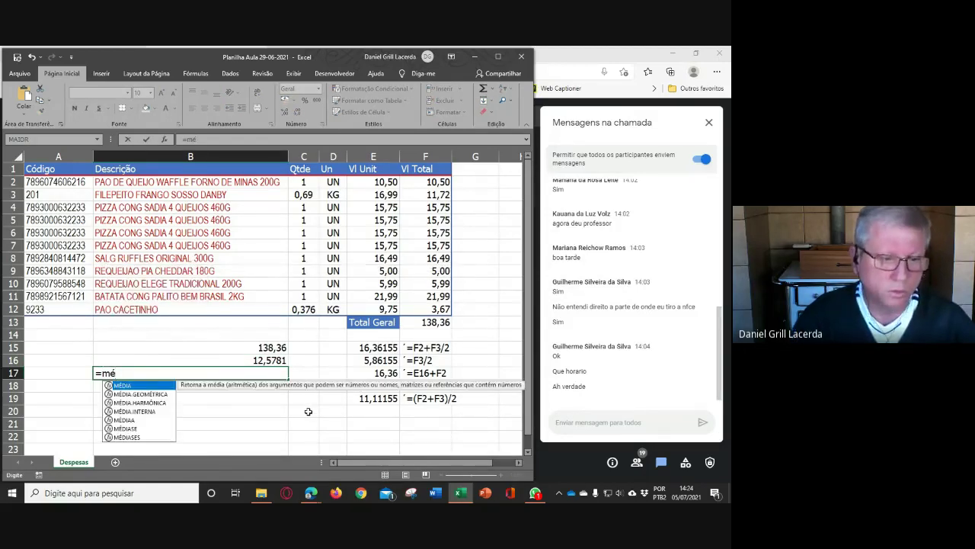
{"action": "key", "text": "Tab"}
{"action": "left_click_drag", "start_coordinate": [422, 183], "coordinate": [427, 308]}
{"action": "type", "text": ")"}
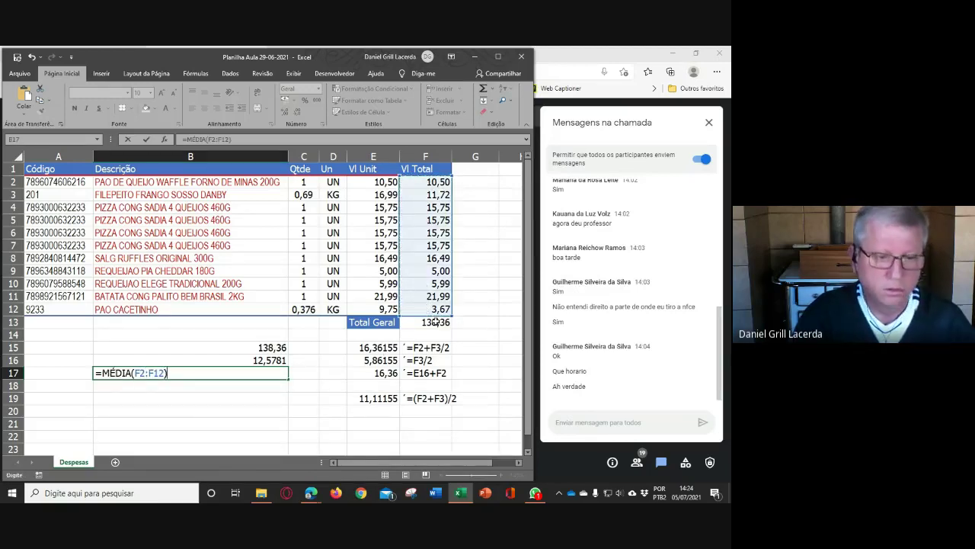
{"action": "key", "text": "Return"}
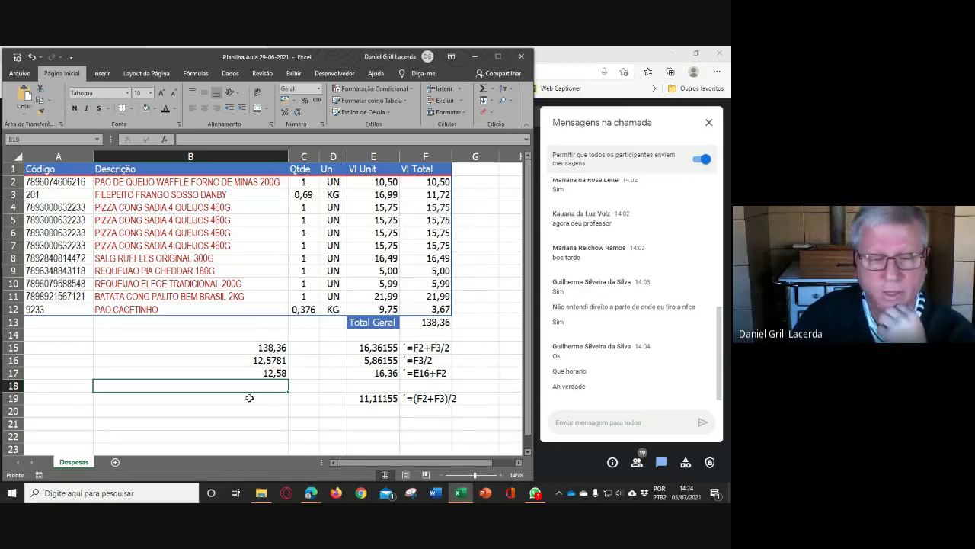
- Increase the number format of cell B17 to four decimal places
{"action": "left_click", "coordinate": [272, 374]}
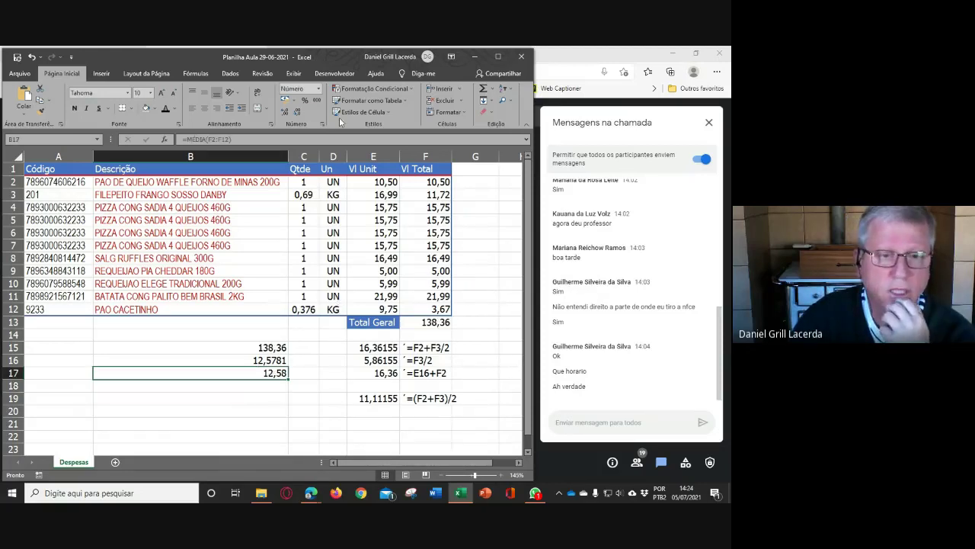
{"action": "left_click", "coordinate": [286, 111]}
{"action": "left_click", "coordinate": [286, 111]}
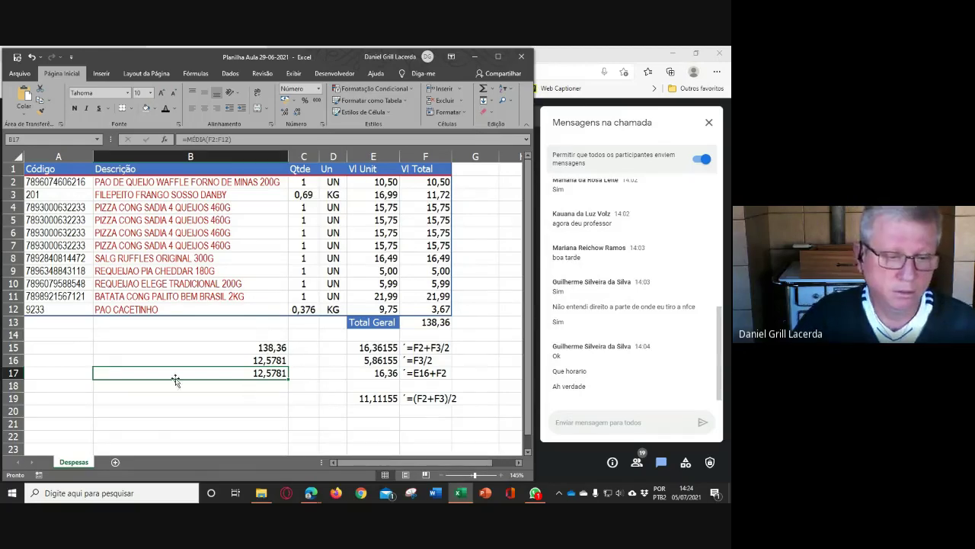
- Display the formula of B16 as text in cell A16 with =FÓRMULATEXTO(B16)
{"action": "left_click", "coordinate": [76, 360]}
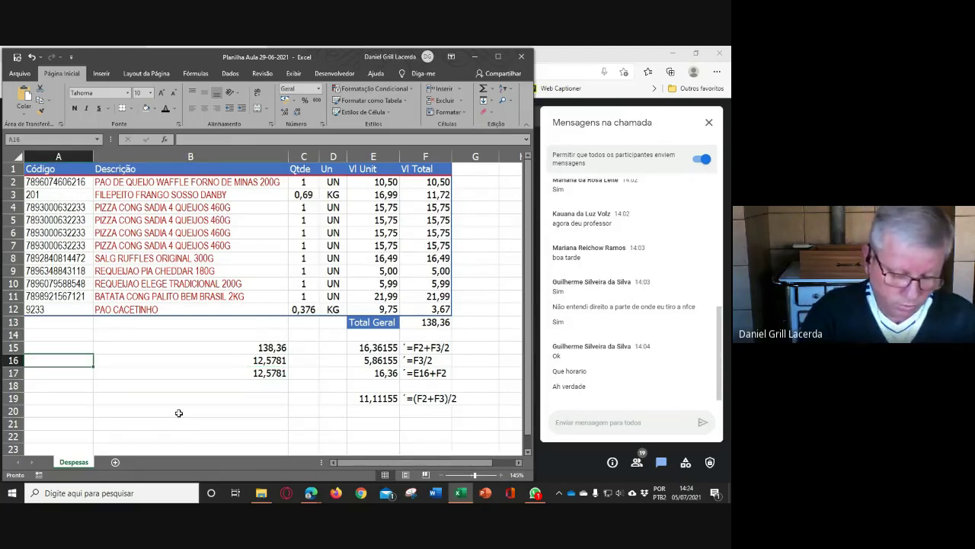
{"action": "type", "text": "=fór"}
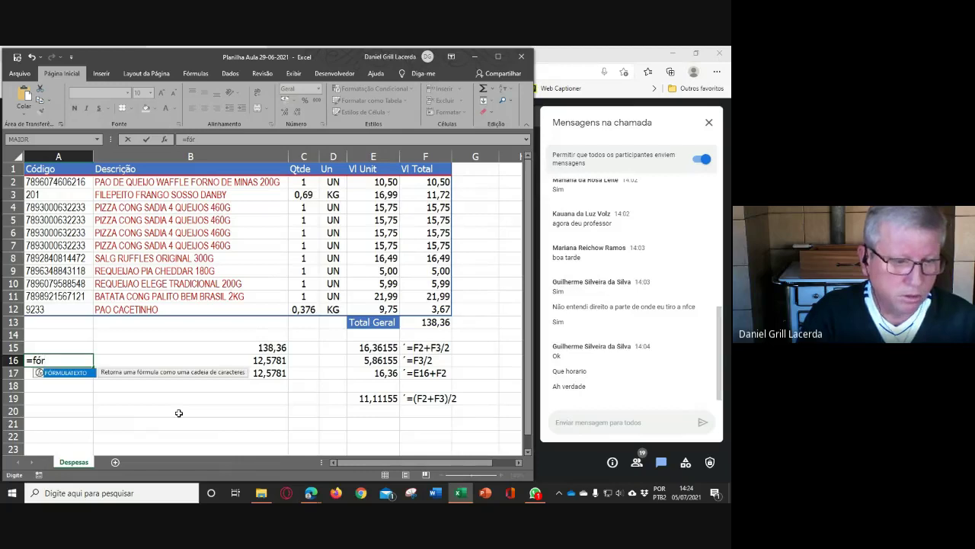
{"action": "key", "text": "Tab"}
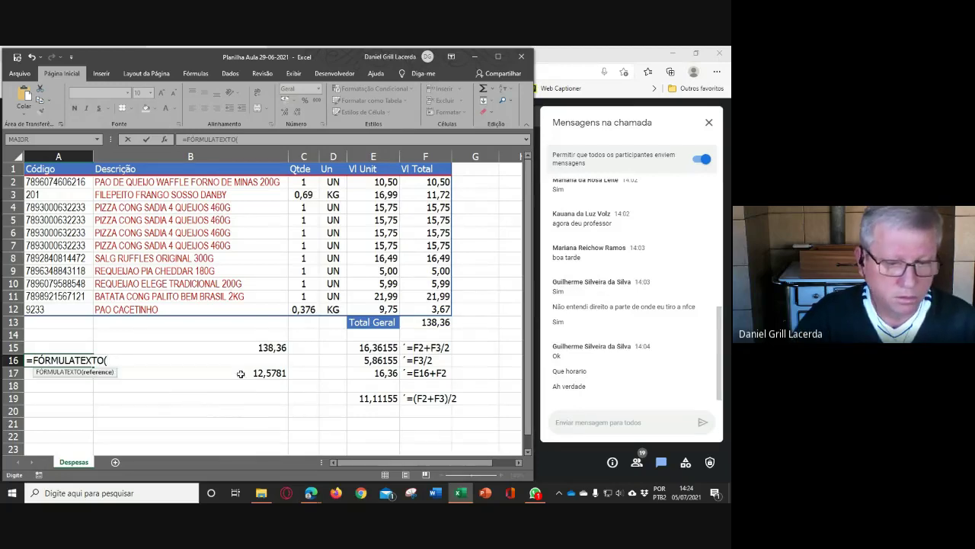
{"action": "left_click", "coordinate": [306, 359]}
{"action": "key", "text": "Left"}
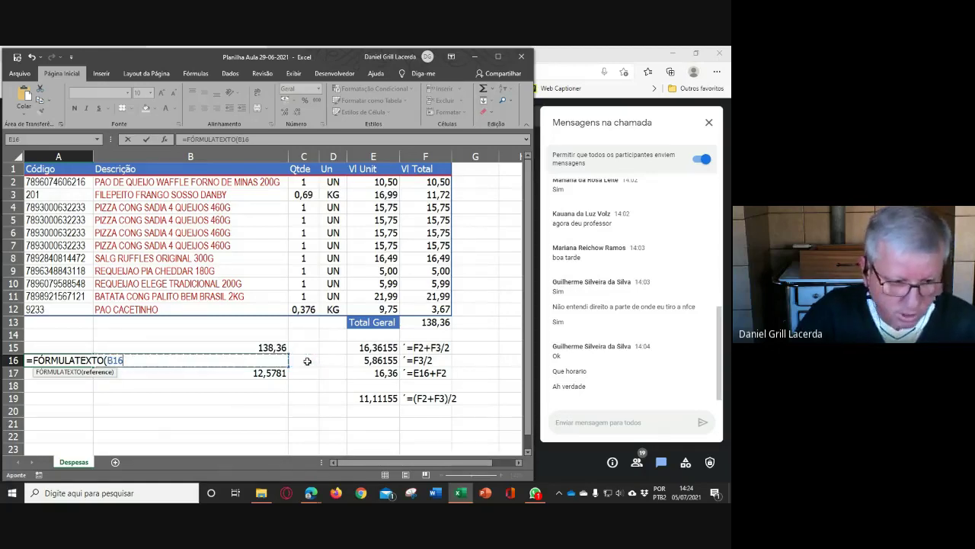
{"action": "type", "text": ")"}
{"action": "key", "text": "Return"}
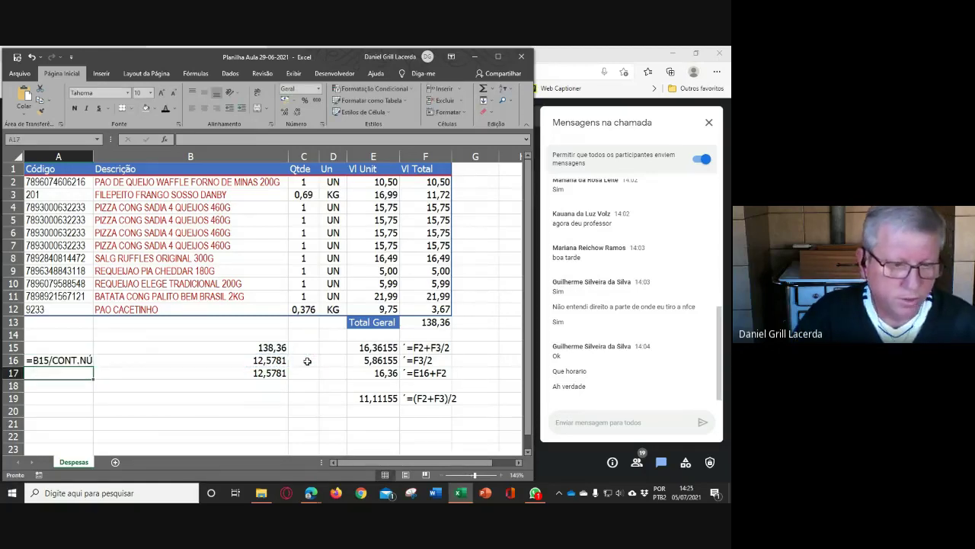
- Widen column A to fit the formula text and fill the FÓRMULATEXTO formula from A16 up into A15
{"action": "left_click_drag", "start_coordinate": [94, 157], "coordinate": [145, 156]}
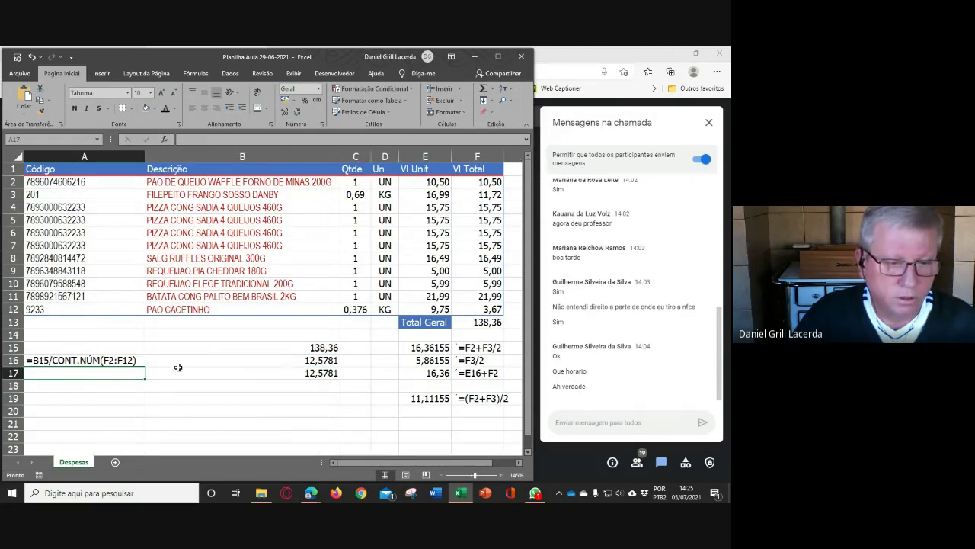
{"action": "left_click", "coordinate": [140, 361]}
{"action": "left_click_drag", "start_coordinate": [144, 367], "coordinate": [143, 352]}
{"action": "left_click", "coordinate": [191, 374]}
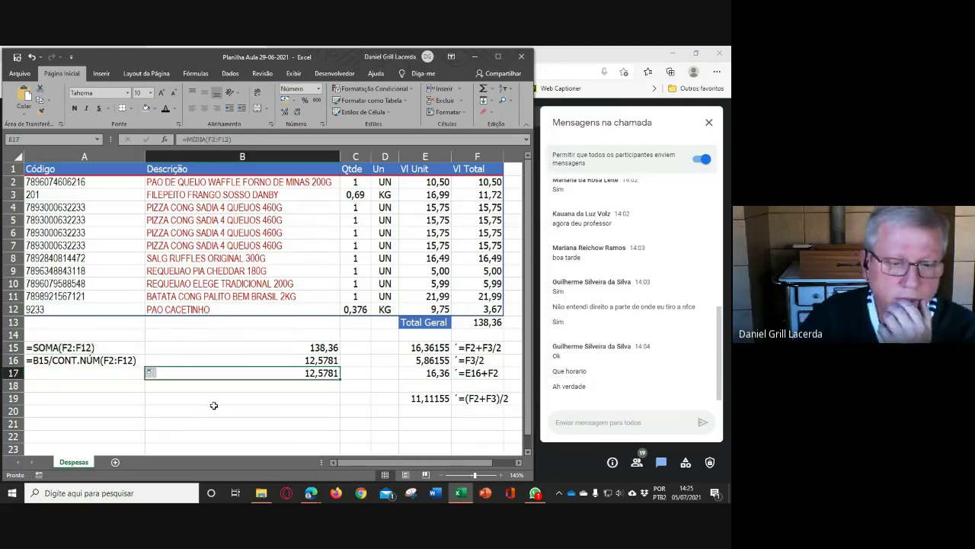
{"action": "left_click", "coordinate": [238, 437]}
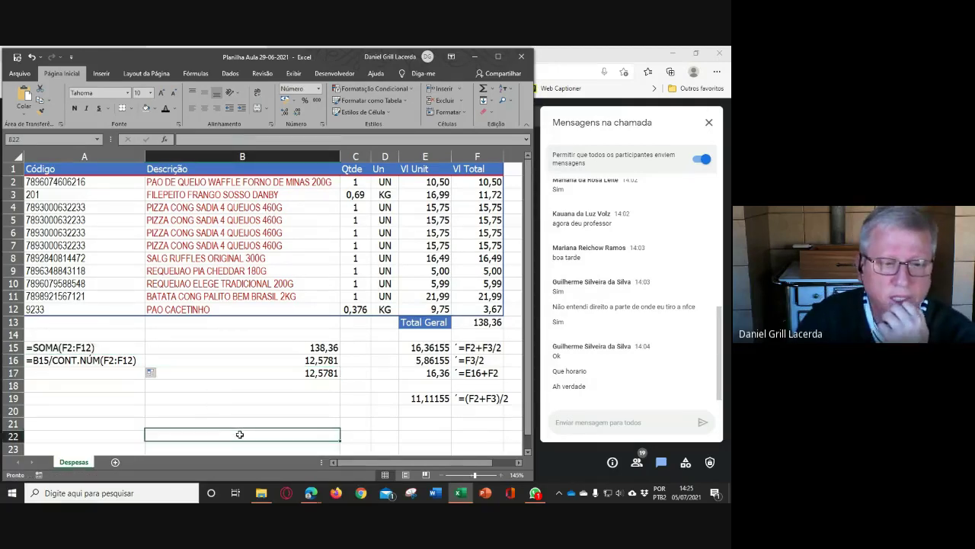
- Fill the FÓRMULATEXTO formula from A16 down into A17 to show the MÉDIA formula as text
{"action": "left_click", "coordinate": [69, 347]}
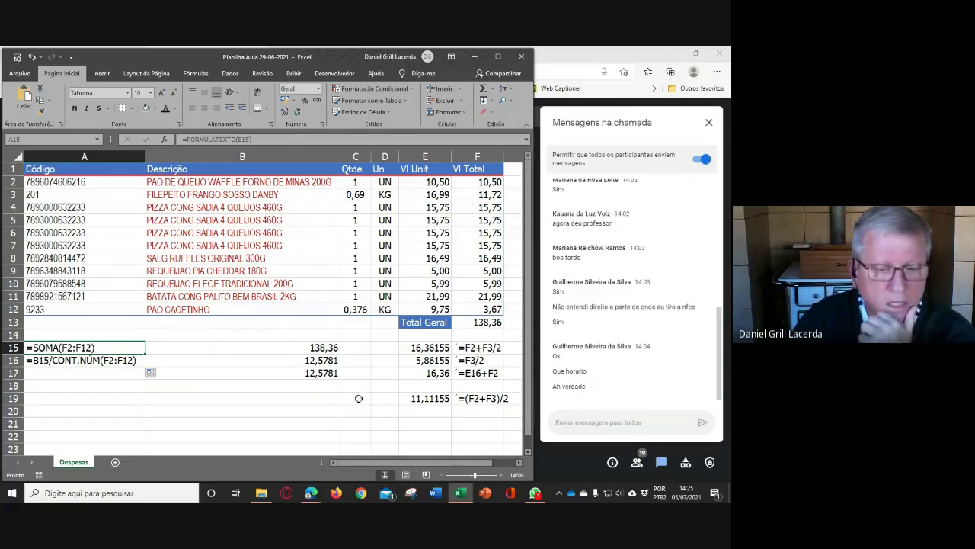
{"action": "left_click", "coordinate": [325, 348]}
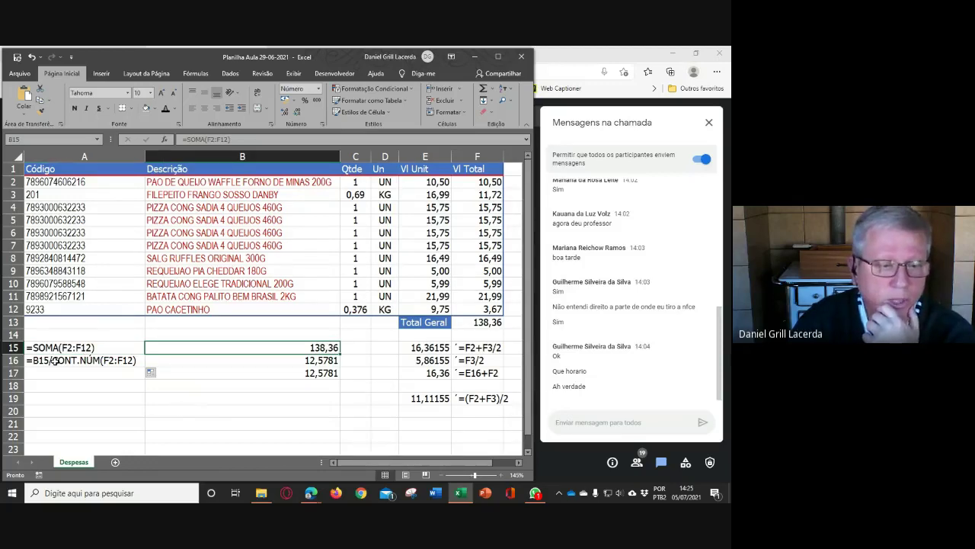
{"action": "left_click", "coordinate": [55, 360]}
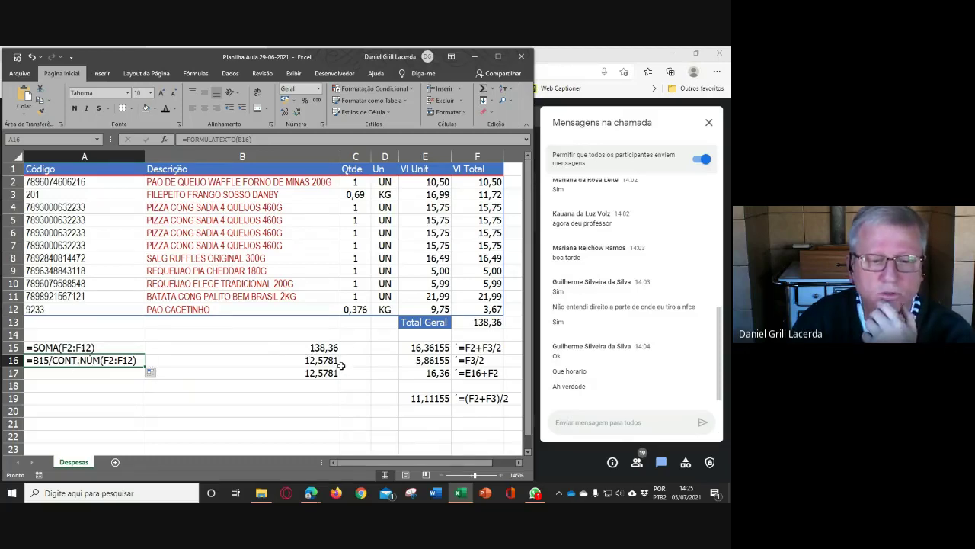
{"action": "left_click", "coordinate": [106, 374]}
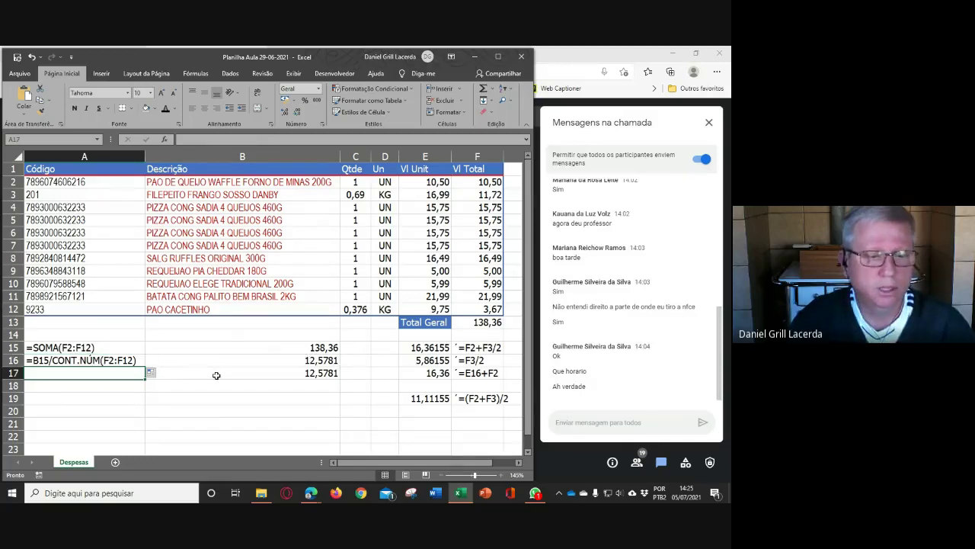
{"action": "left_click", "coordinate": [142, 363]}
{"action": "left_click_drag", "start_coordinate": [145, 367], "coordinate": [146, 379]}
{"action": "left_click", "coordinate": [224, 398]}
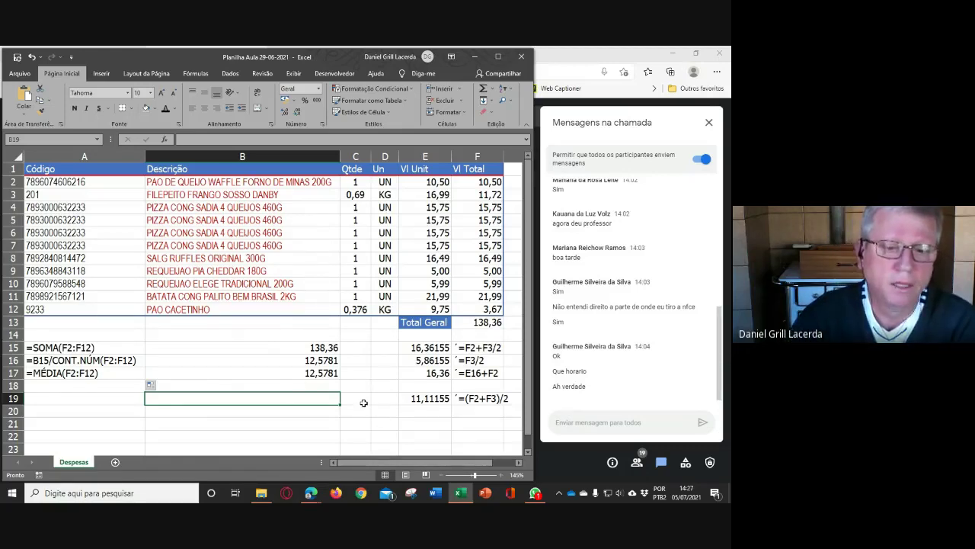
{"action": "left_click", "coordinate": [363, 402]}
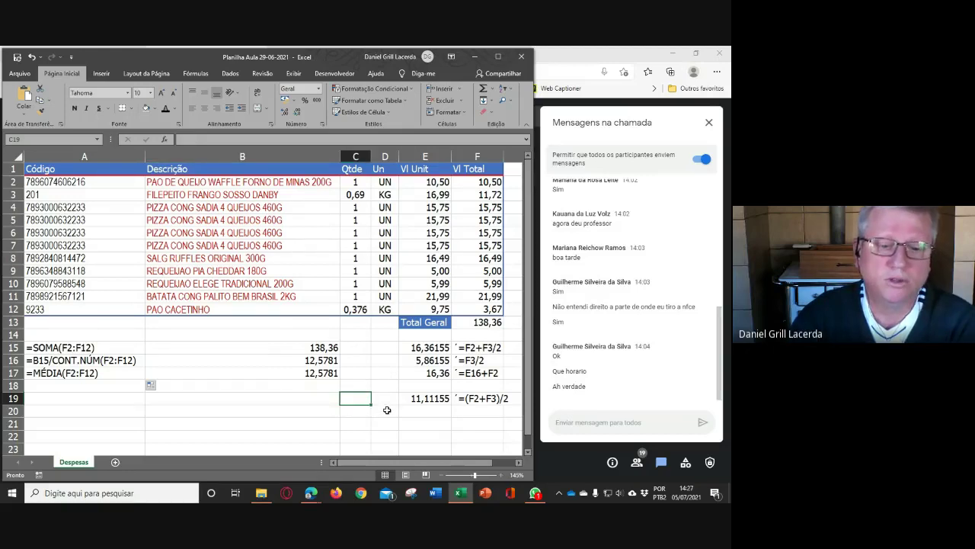
{"action": "left_click", "coordinate": [387, 410]}
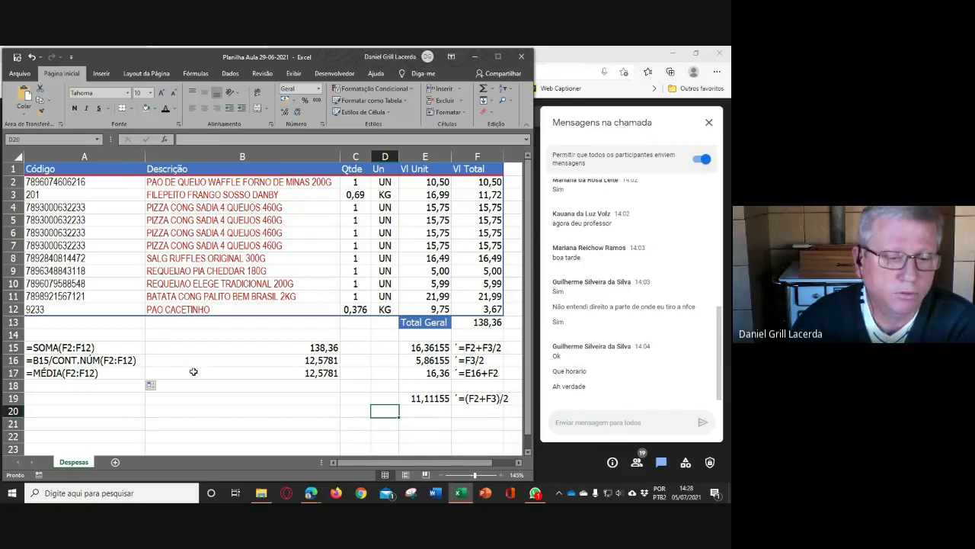
- Start a =cont formula in A19 and read the descriptions of the suggested counting functions from CONT.NÚM through CONTAR.VAZIO
{"action": "left_click", "coordinate": [99, 398]}
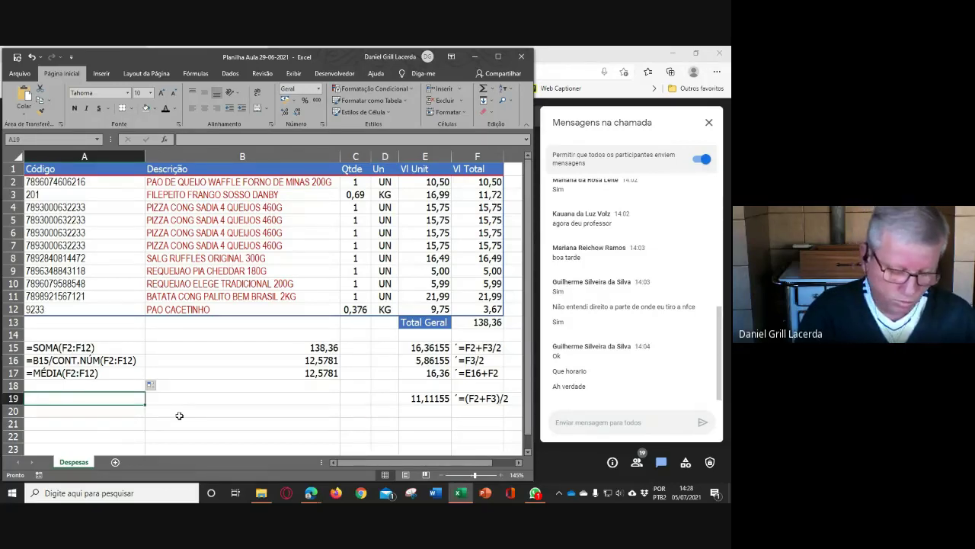
{"action": "type", "text": "=cont"}
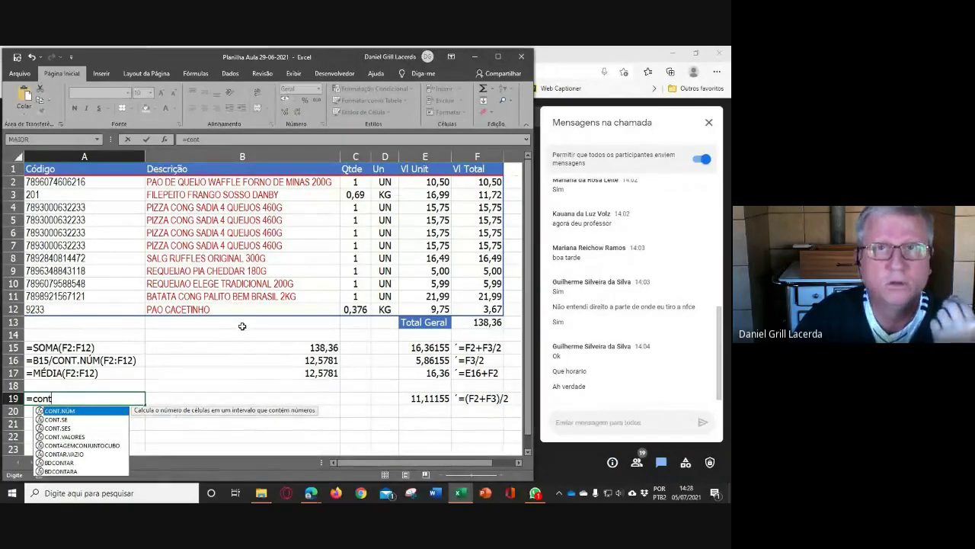
{"action": "key", "text": "Down"}
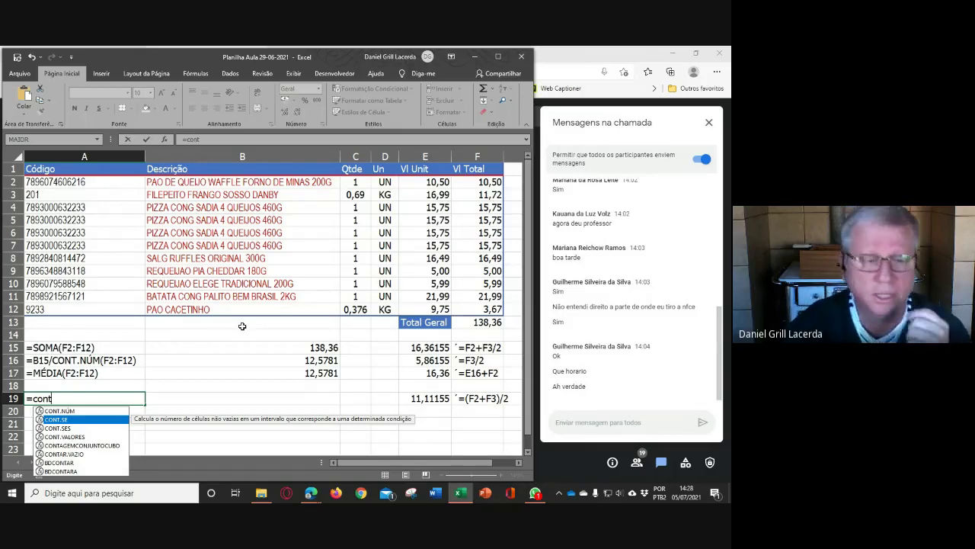
{"action": "key", "text": "Down"}
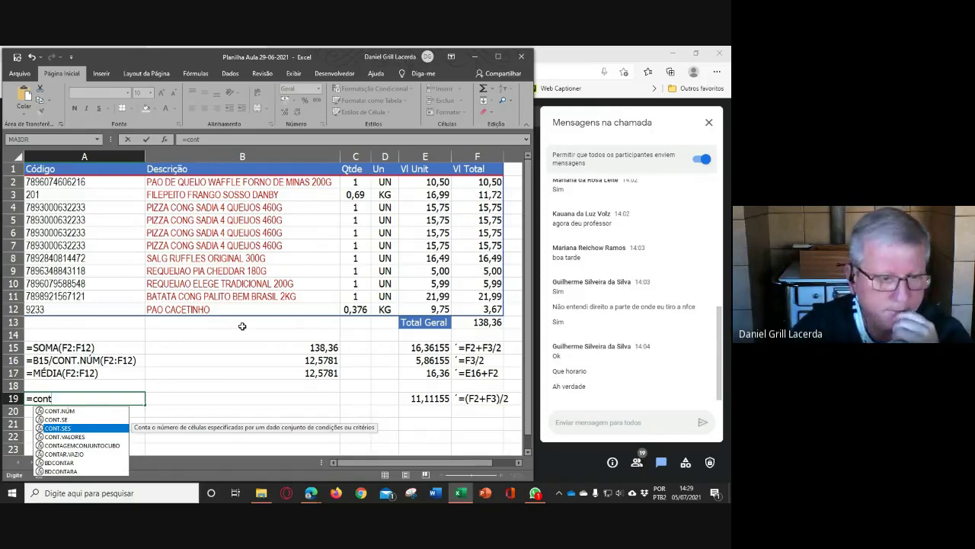
{"action": "key", "text": "Down"}
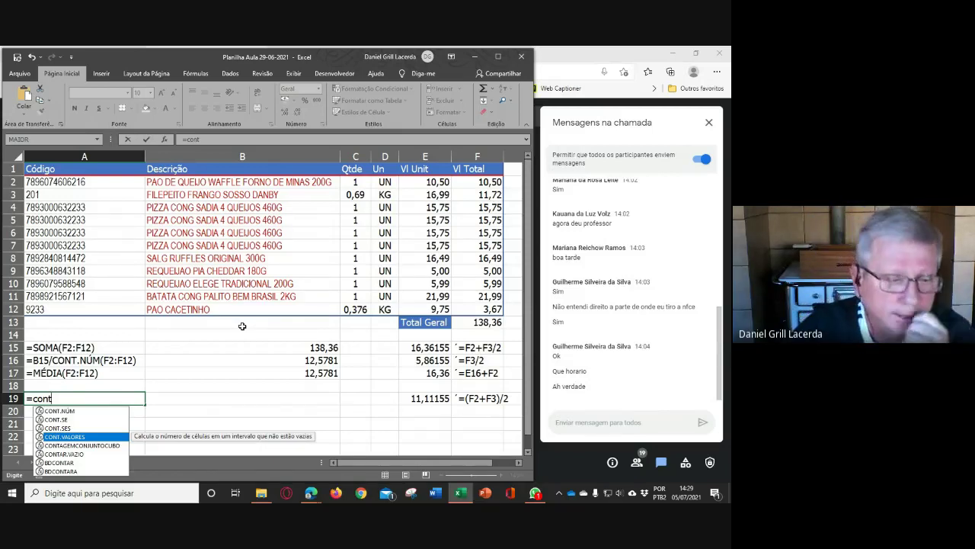
{"action": "key", "text": "Down"}
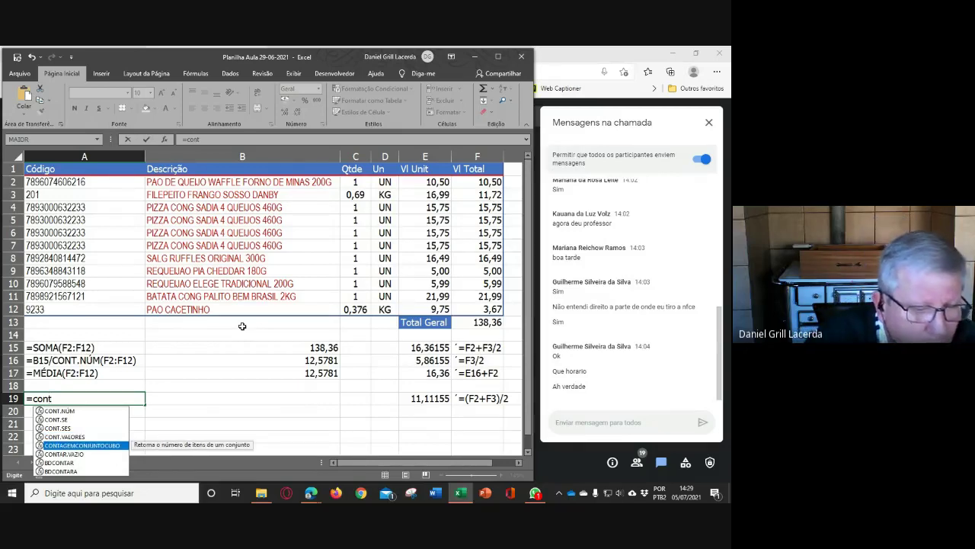
{"action": "key", "text": "Down"}
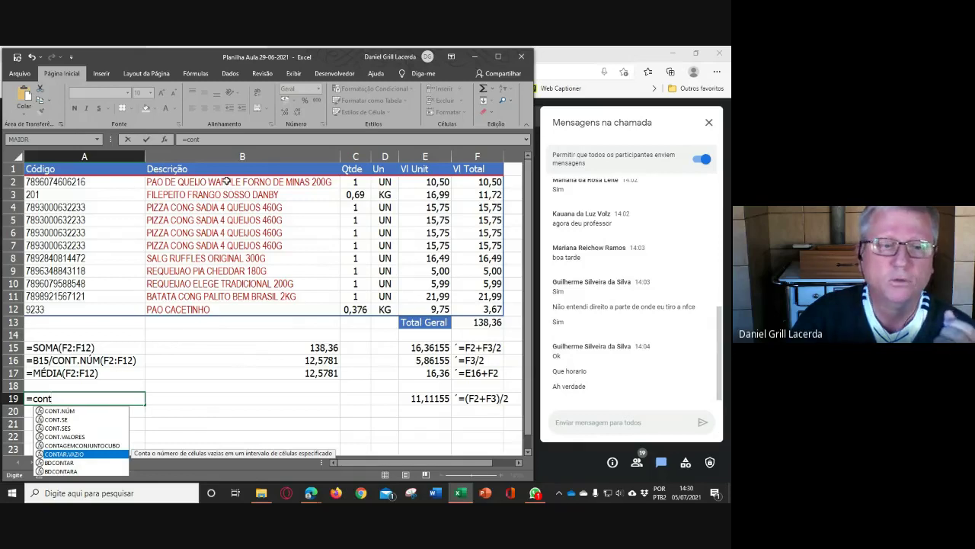
- Select the product descriptions in B2:B12, then clear the unfinished =cont entry from A19
{"action": "left_click_drag", "start_coordinate": [227, 182], "coordinate": [229, 310]}
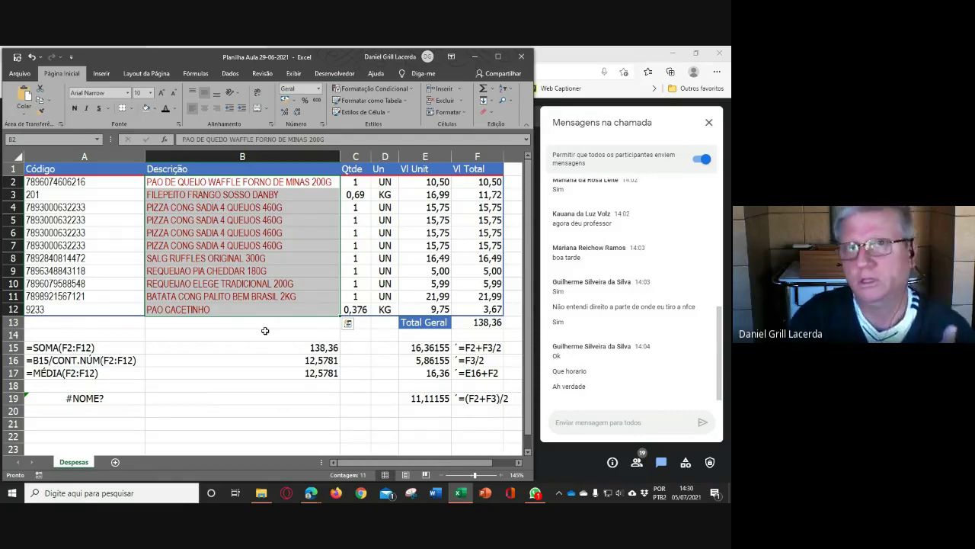
{"action": "left_click", "coordinate": [269, 338]}
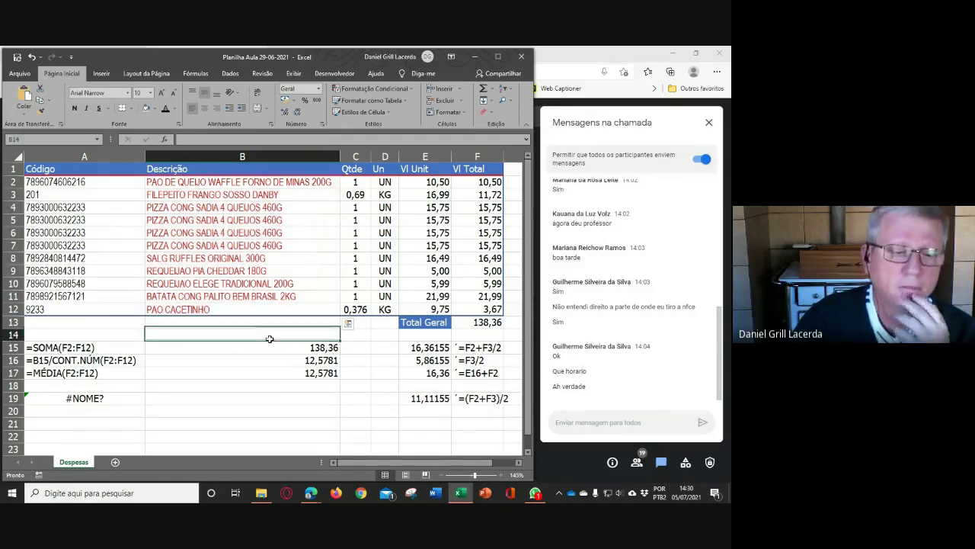
{"action": "left_click", "coordinate": [126, 397]}
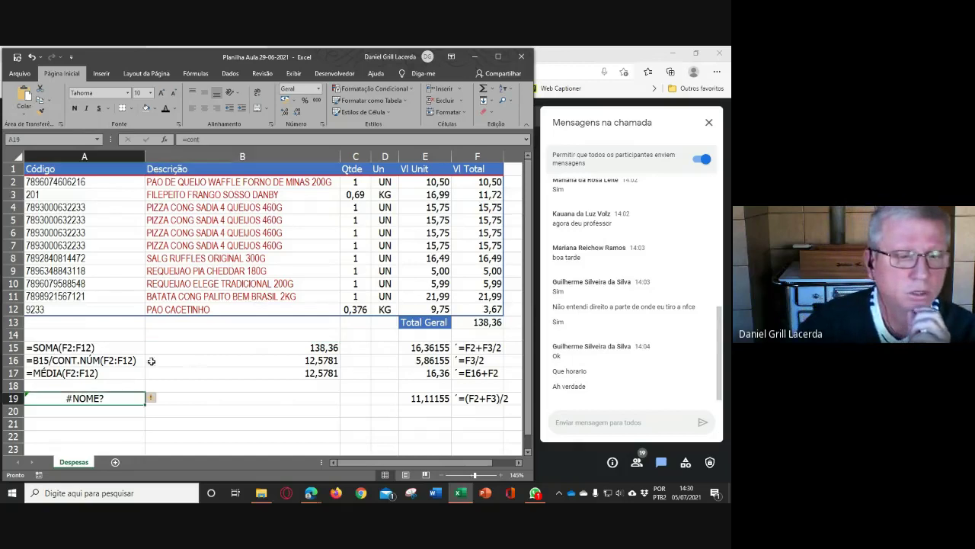
{"action": "key", "text": "Delete"}
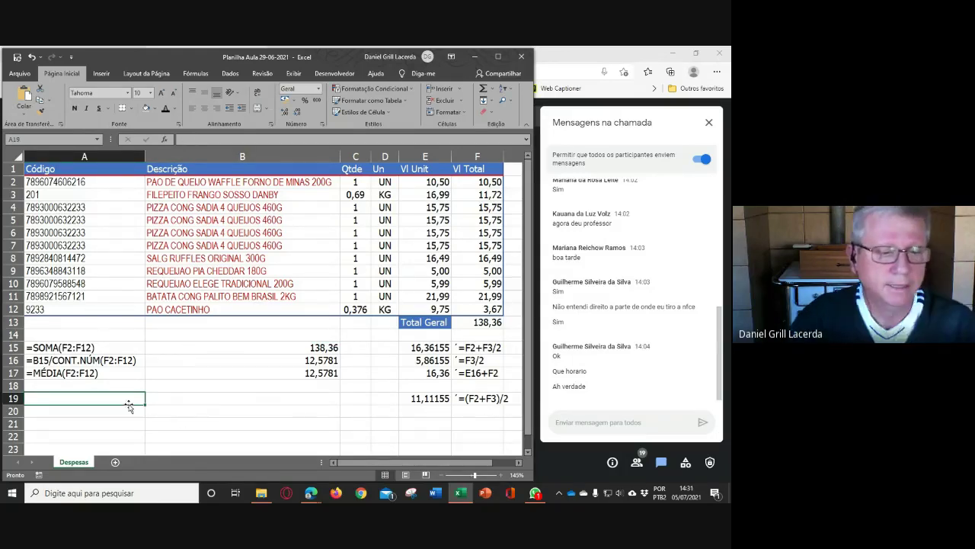
- Count the non-empty description cells in A19 with =CONT.VALORES(B2:B12) and move the formula to B19
{"action": "type", "text": "=cont"}
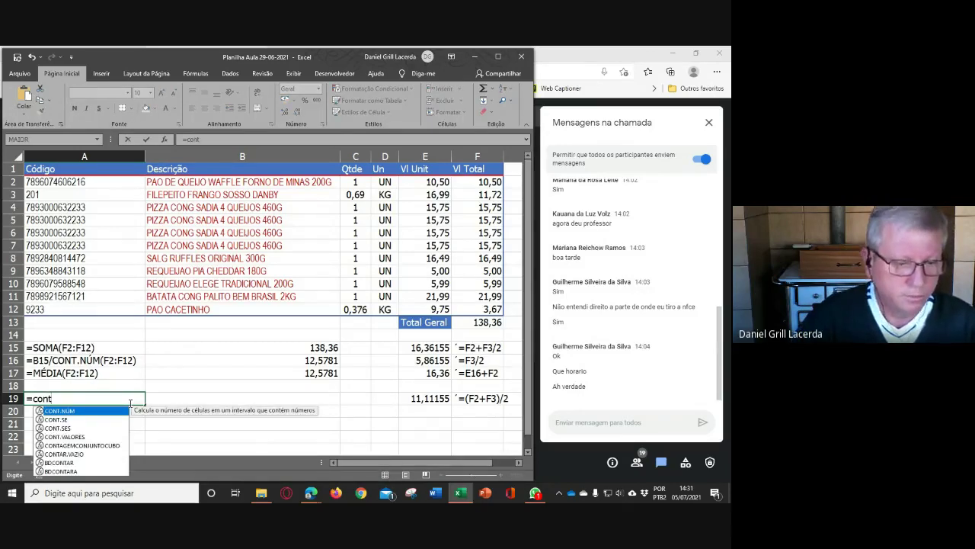
{"action": "left_click", "coordinate": [77, 437]}
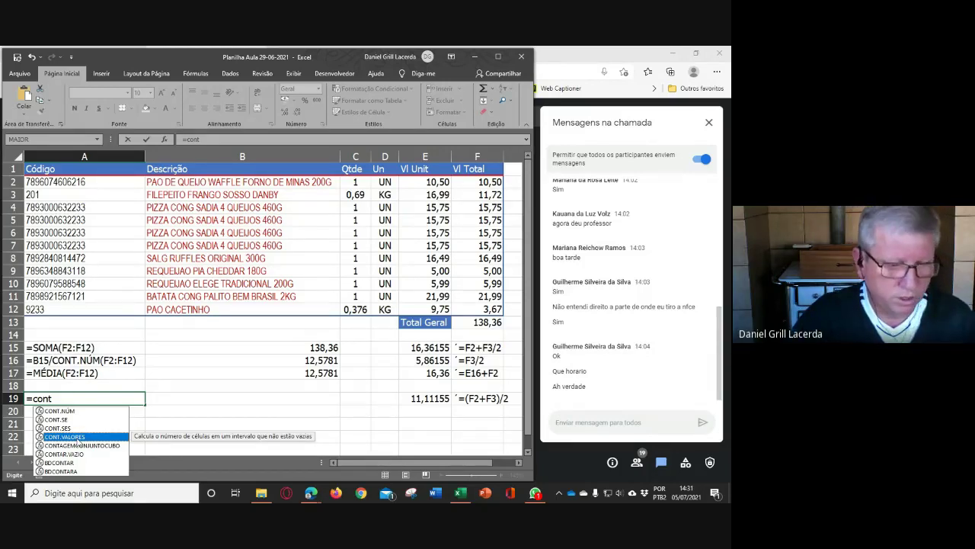
{"action": "double_click", "coordinate": [76, 437]}
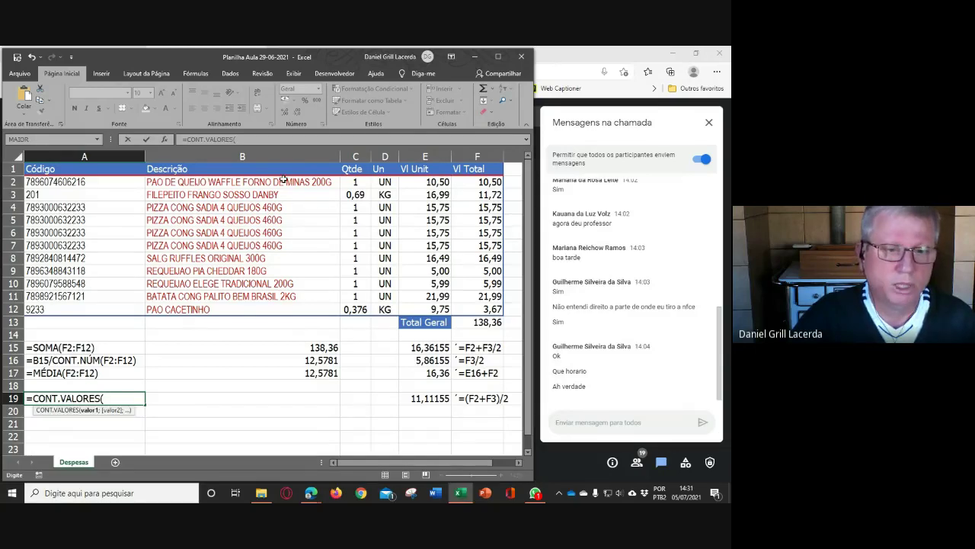
{"action": "left_click_drag", "start_coordinate": [283, 179], "coordinate": [276, 318]}
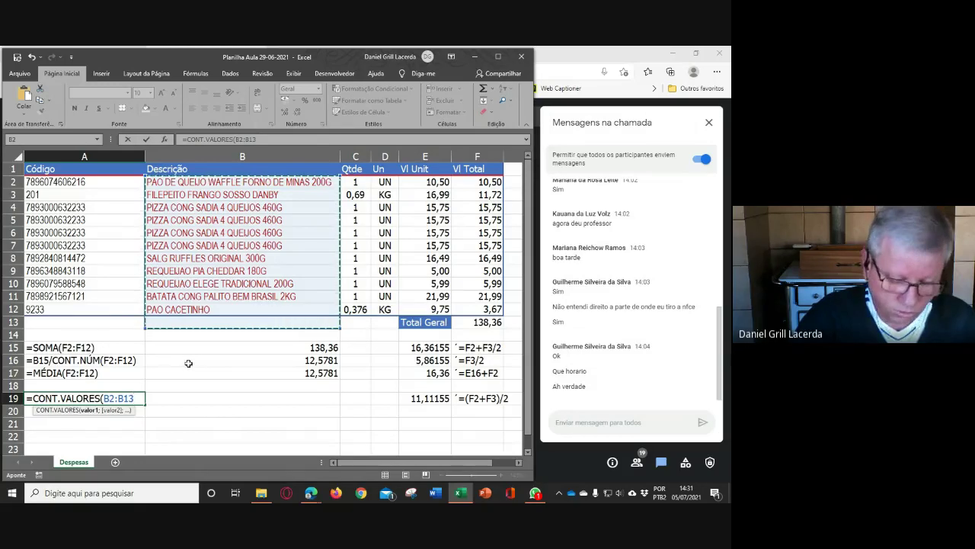
{"action": "key", "text": "BackSpace"}
{"action": "type", "text": "2"}
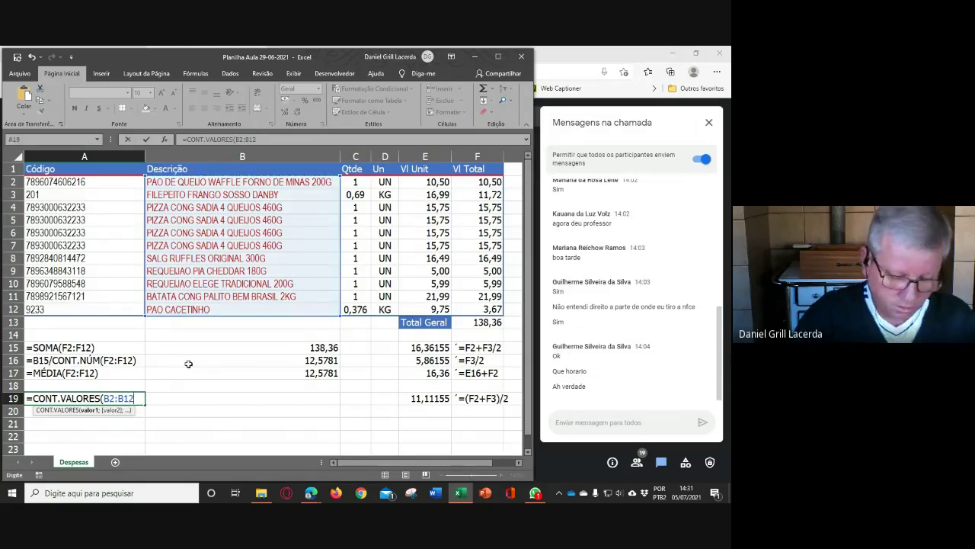
{"action": "type", "text": ")"}
{"action": "key", "text": "Return"}
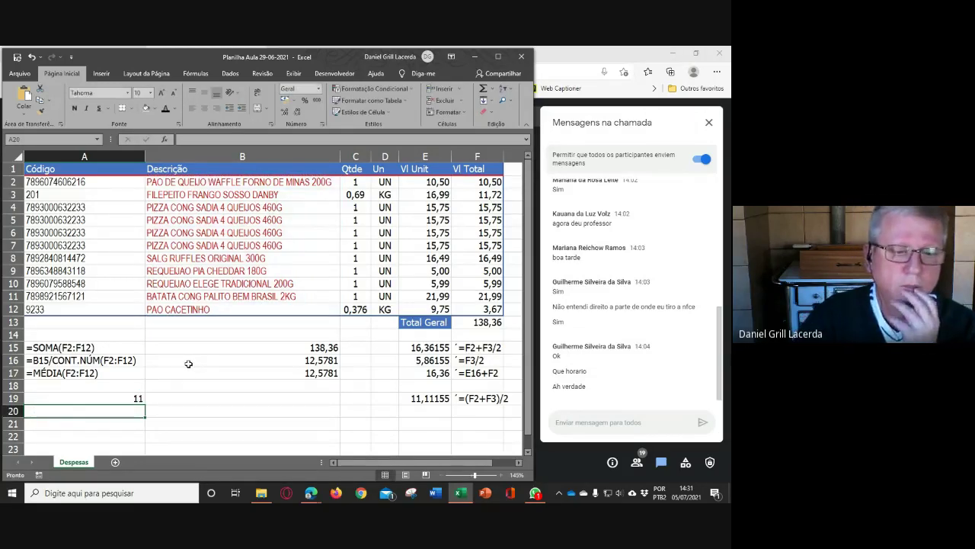
{"action": "left_click", "coordinate": [120, 399]}
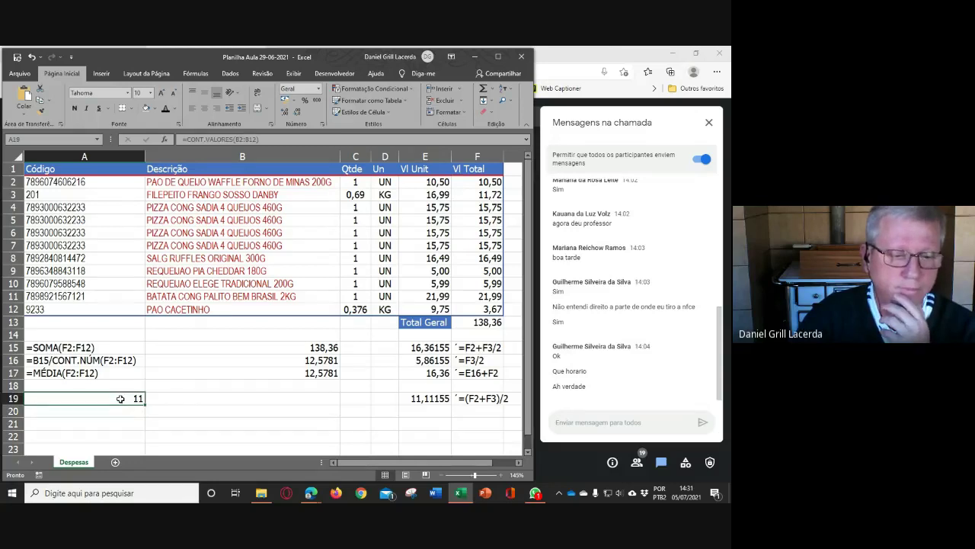
{"action": "mouse_move", "coordinate": [134, 403]}
{"action": "left_mouse_down"}
{"action": "mouse_move", "coordinate": [316, 410]}
{"action": "mouse_move", "coordinate": [138, 400]}
{"action": "left_mouse_up"}
- Fill the FÓRMULATEXTO formula from A17 down to A19 and clear the copy in A18
{"action": "left_click", "coordinate": [123, 372]}
{"action": "left_click", "coordinate": [133, 386]}
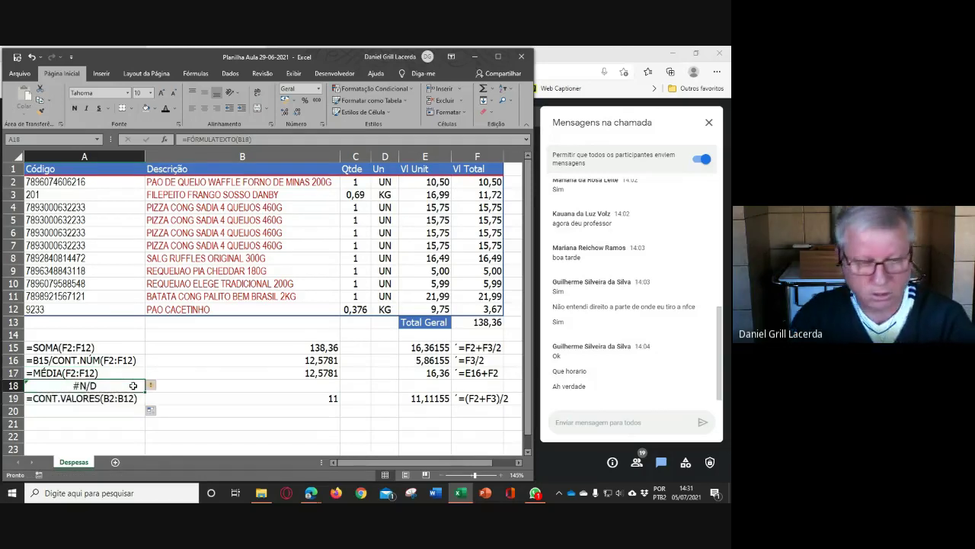
{"action": "key", "text": "Delete"}
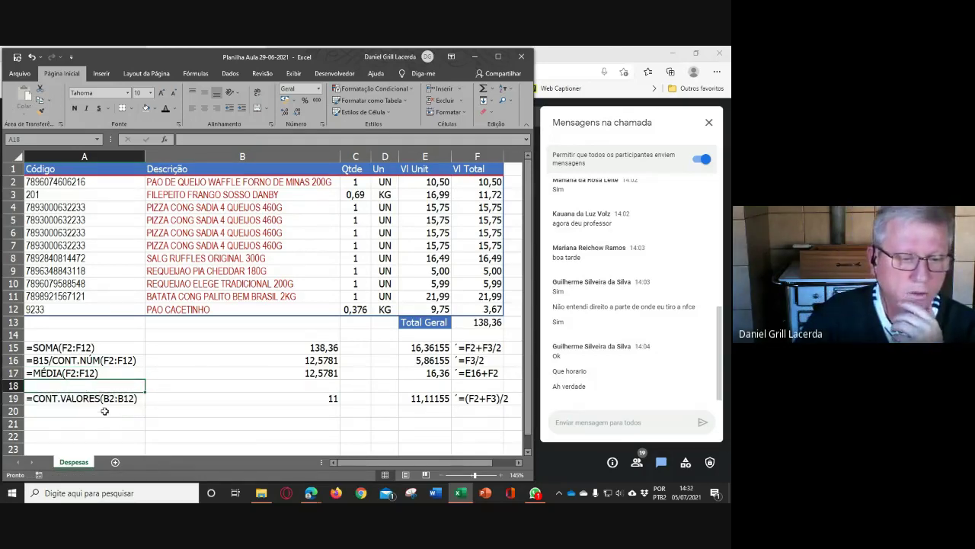
- Count the numeric cells among the descriptions in A20 with =CONT.NÚM(B2:B12) and move the formula to B20
{"action": "left_click", "coordinate": [105, 411]}
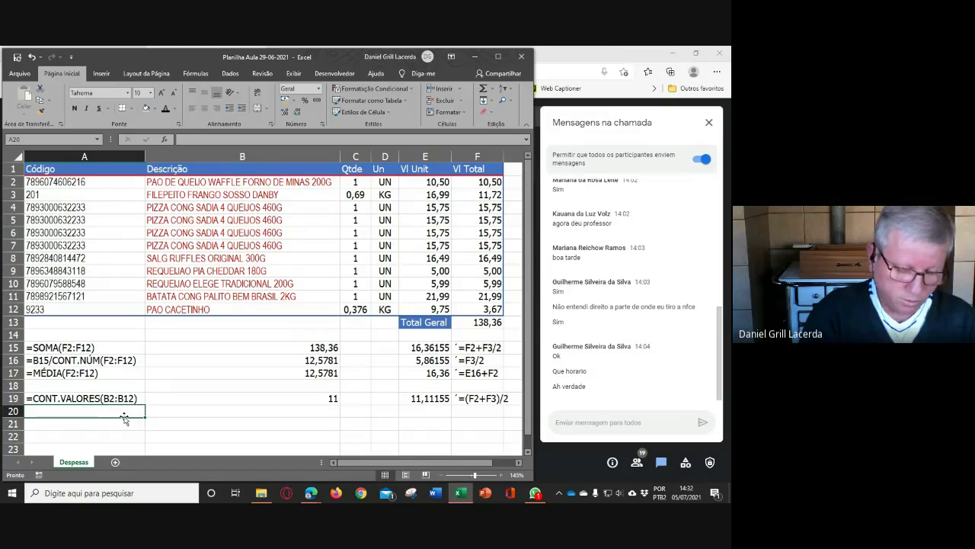
{"action": "type", "text": "=cont"}
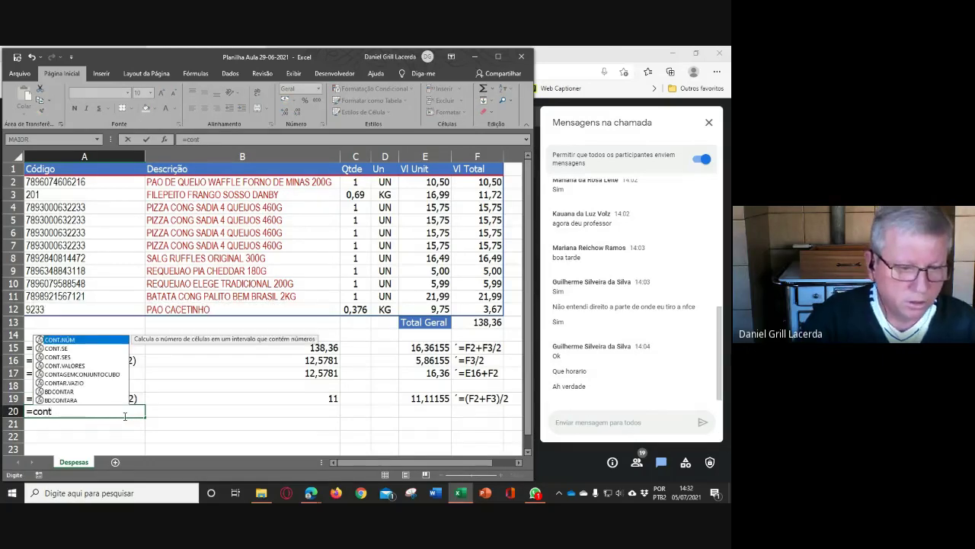
{"action": "key", "text": "Tab"}
{"action": "left_click_drag", "start_coordinate": [204, 183], "coordinate": [205, 308]}
{"action": "type", "text": ")"}
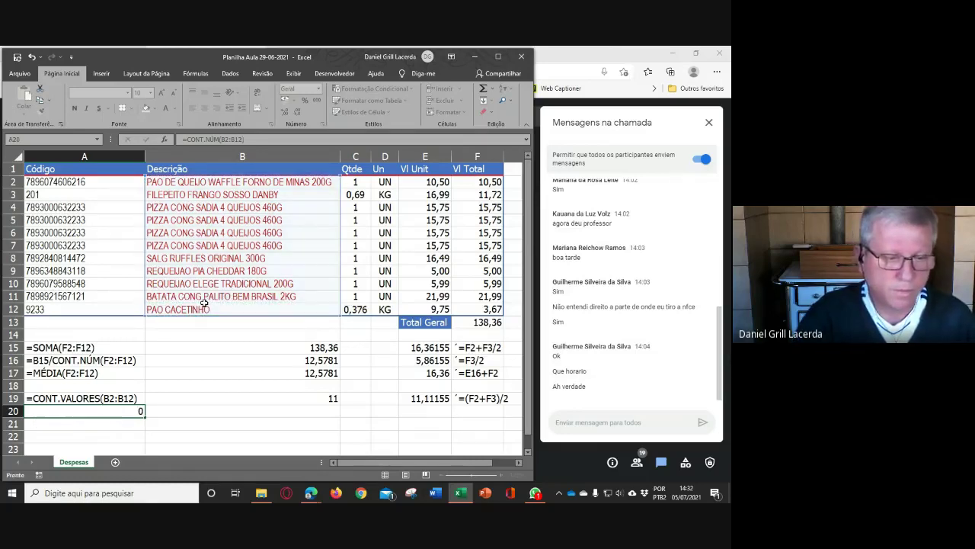
{"action": "key", "text": "Return"}
{"action": "left_click", "coordinate": [139, 411]}
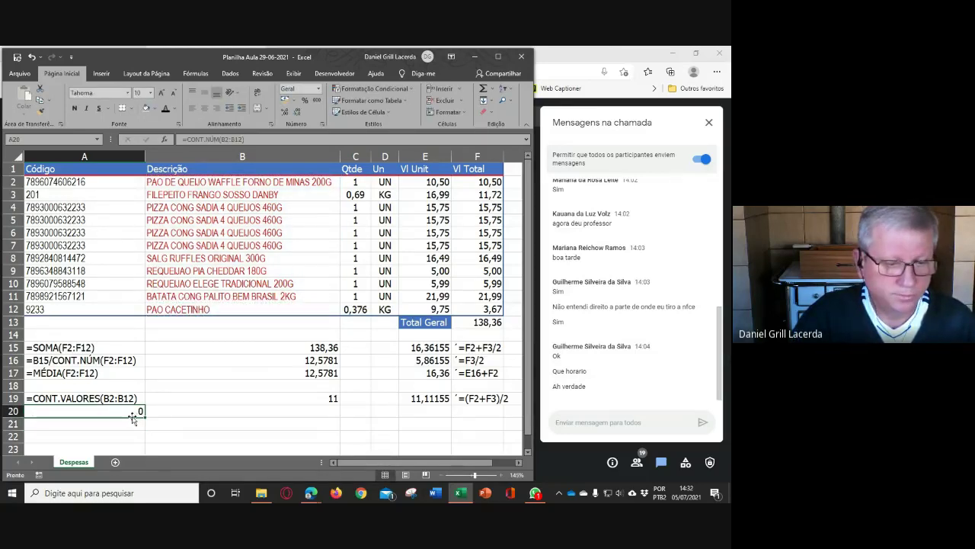
{"action": "left_click_drag", "start_coordinate": [144, 412], "coordinate": [304, 413]}
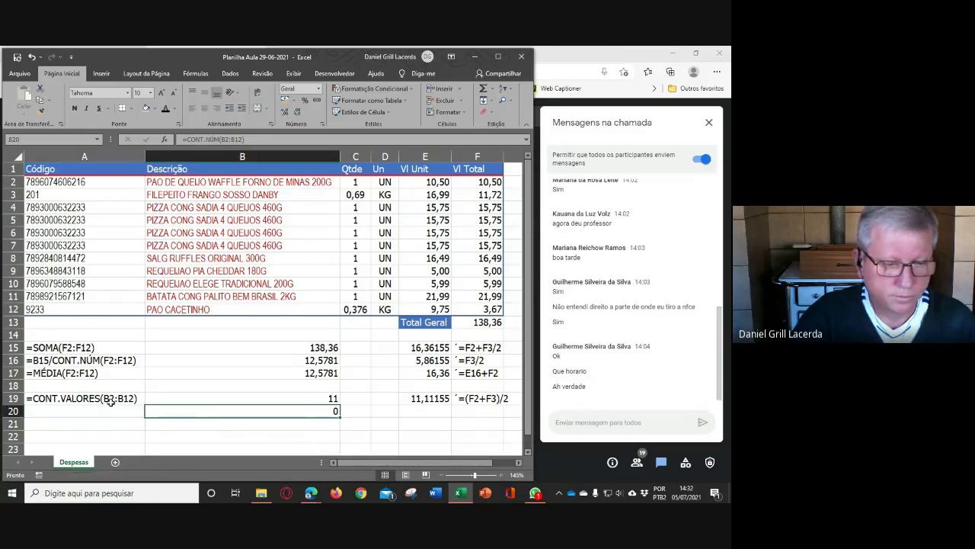
- Fill the FÓRMULATEXTO formula from A19 down into A20 to show the CONT.NÚM formula as text
{"action": "left_click", "coordinate": [113, 399]}
{"action": "left_click_drag", "start_coordinate": [144, 405], "coordinate": [145, 418]}
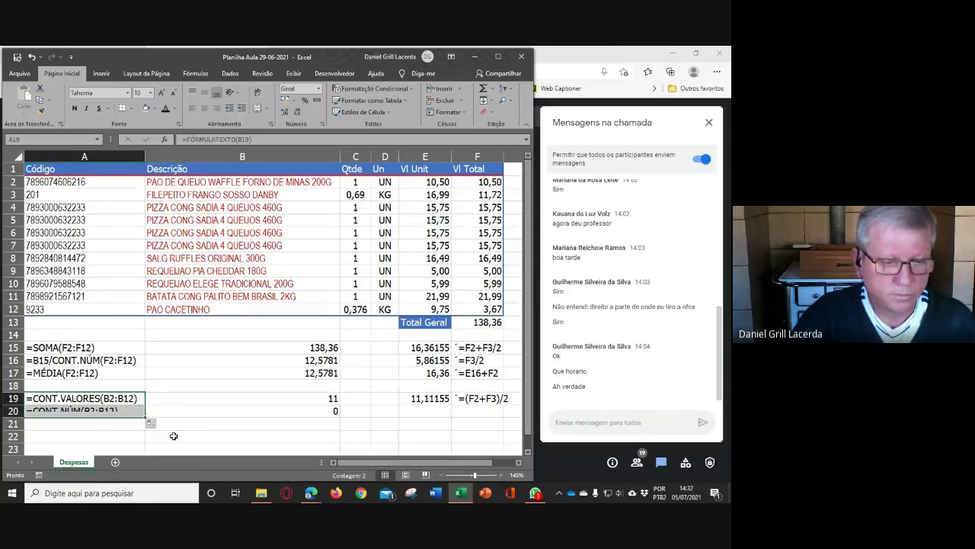
{"action": "left_click", "coordinate": [214, 441]}
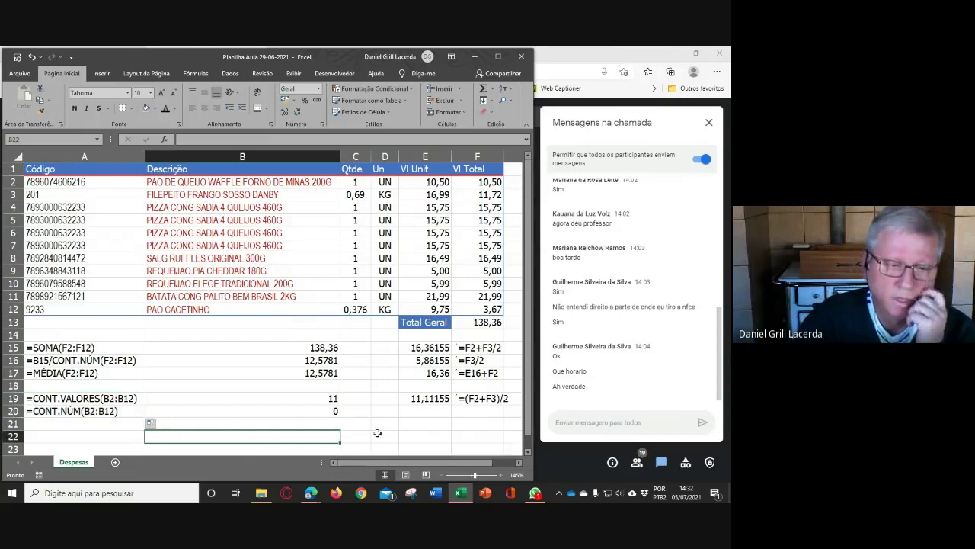
{"action": "left_click", "coordinate": [374, 432]}
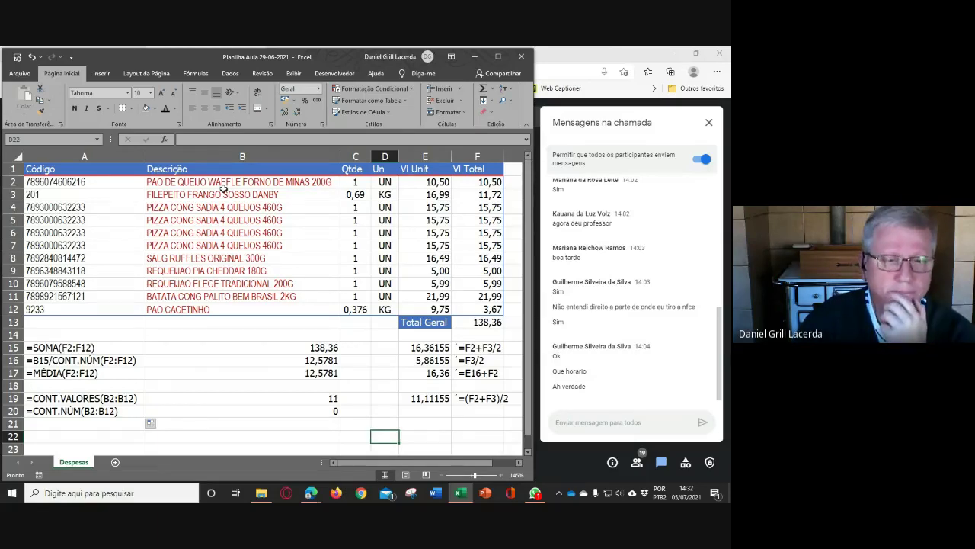
- Replace the description in B8 with the number 100 to test the count formulas
{"action": "left_click_drag", "start_coordinate": [228, 186], "coordinate": [237, 309]}
{"action": "left_click", "coordinate": [183, 254]}
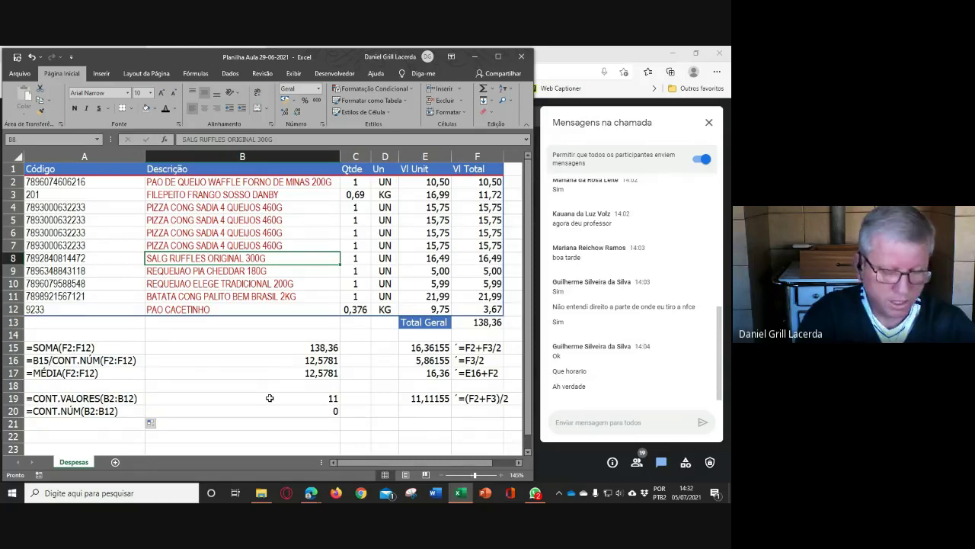
{"action": "type", "text": "100"}
{"action": "key", "text": "Return"}
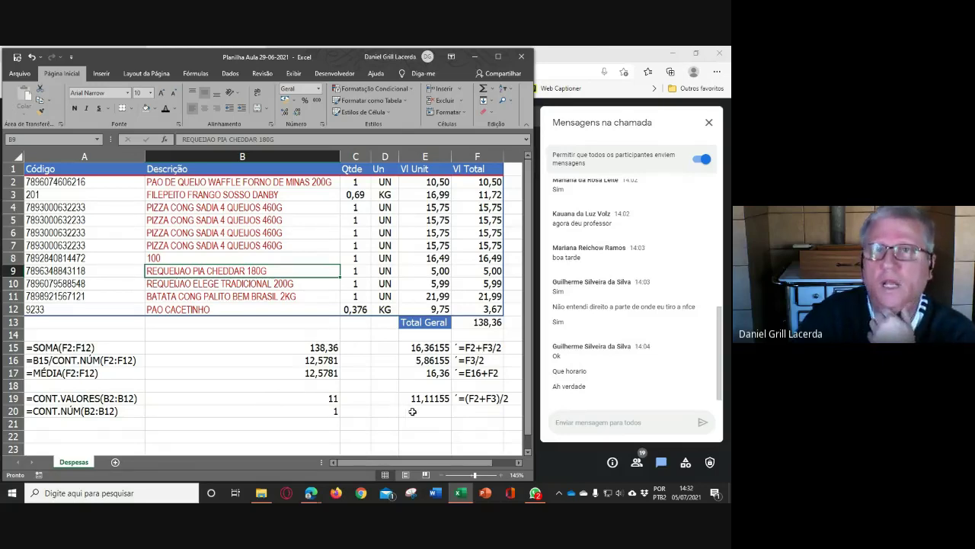
- Change the entry in B8 to 100a, and undo both test edits to that description
{"action": "left_click", "coordinate": [168, 260]}
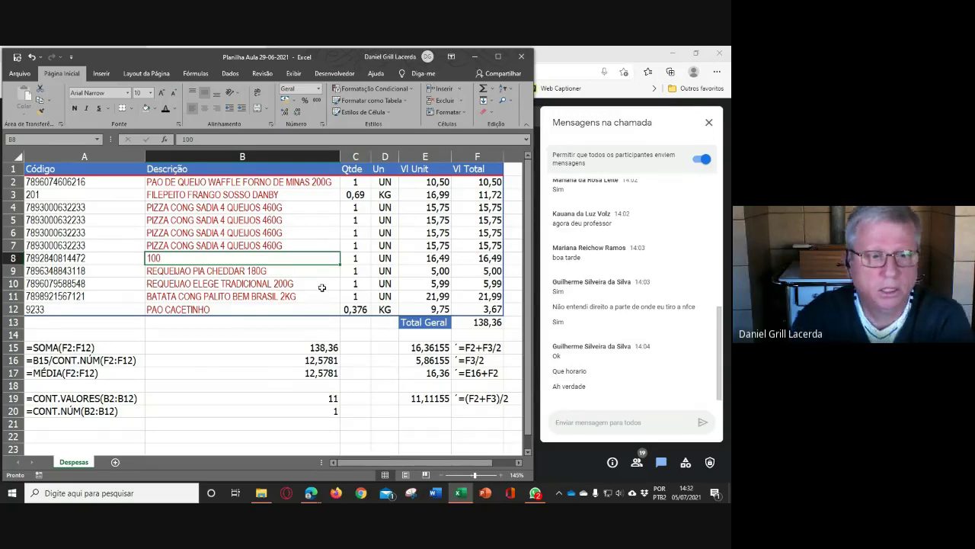
{"action": "left_click", "coordinate": [253, 142]}
{"action": "type", "text": "a"}
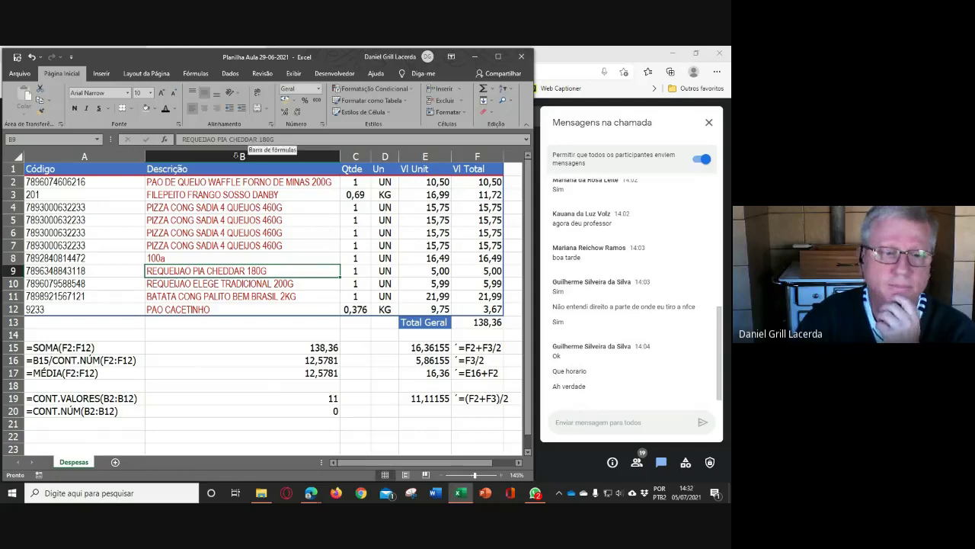
{"action": "left_click", "coordinate": [191, 257]}
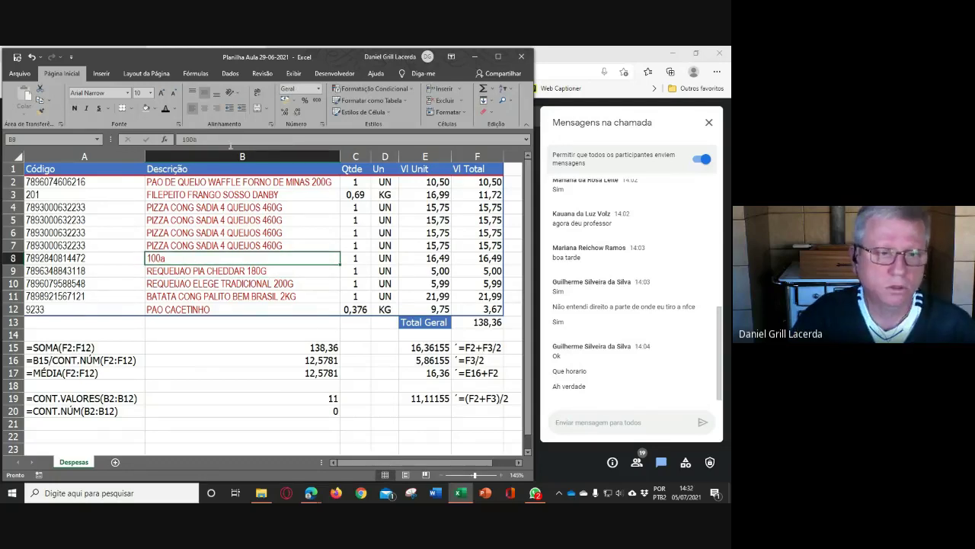
{"action": "key", "text": "ctrl+z"}
{"action": "key", "text": "ctrl+z"}
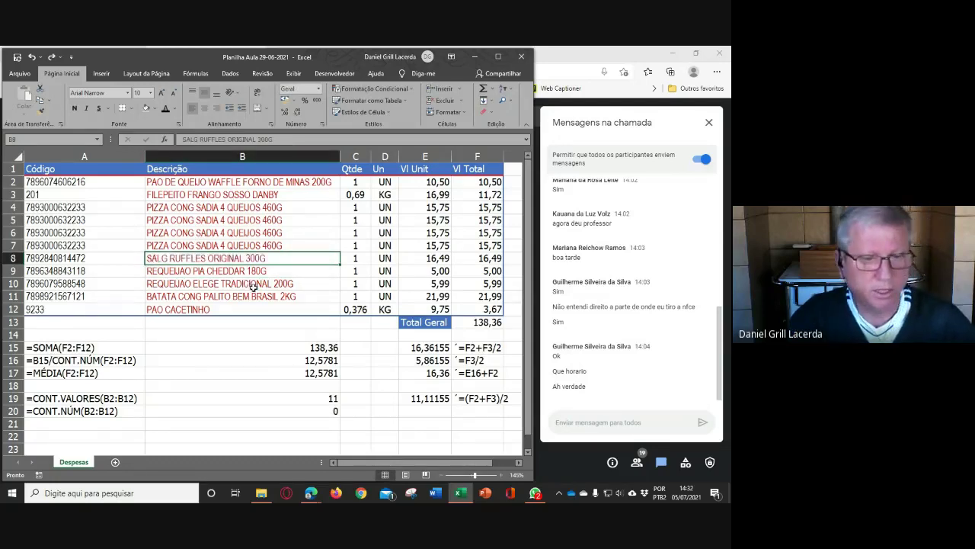
- Count the blank description cells in A21 with =CONTAR.VAZIO(B2:B12) and move the formula to B21
{"action": "left_click", "coordinate": [330, 400]}
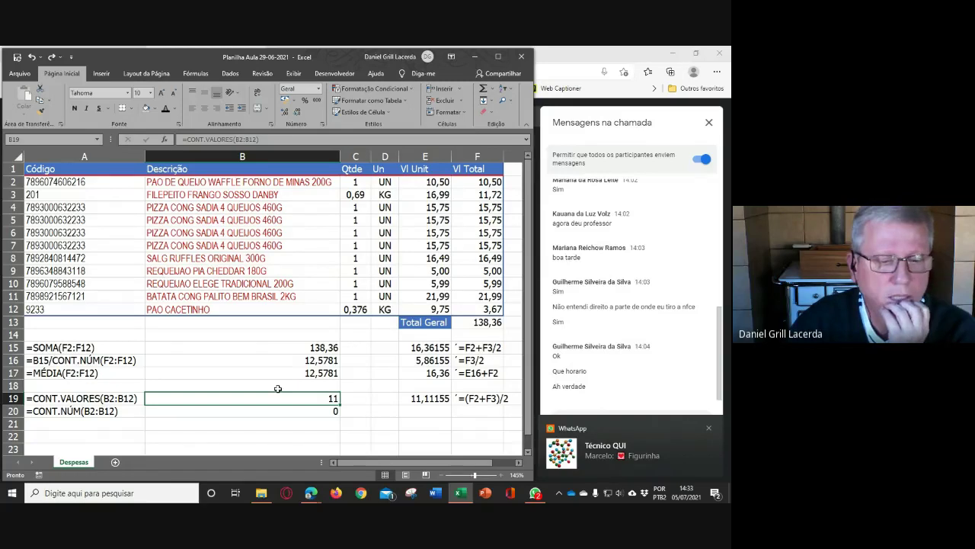
{"action": "left_click", "coordinate": [88, 403]}
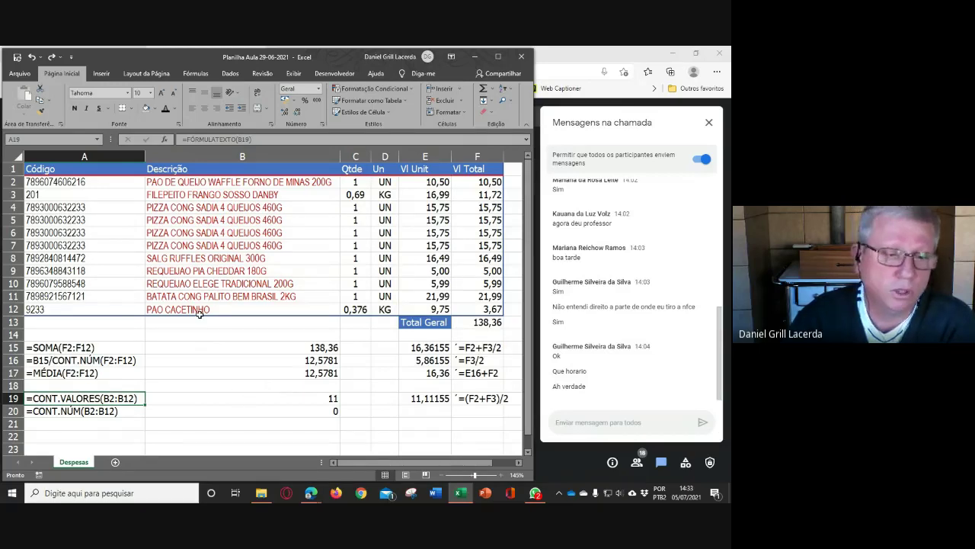
{"action": "left_click", "coordinate": [82, 424]}
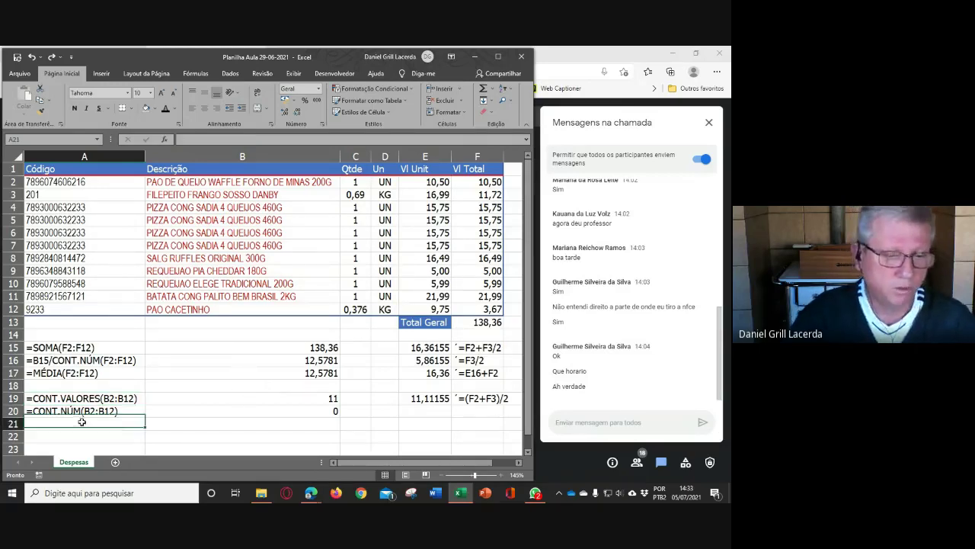
{"action": "type", "text": "=cont"}
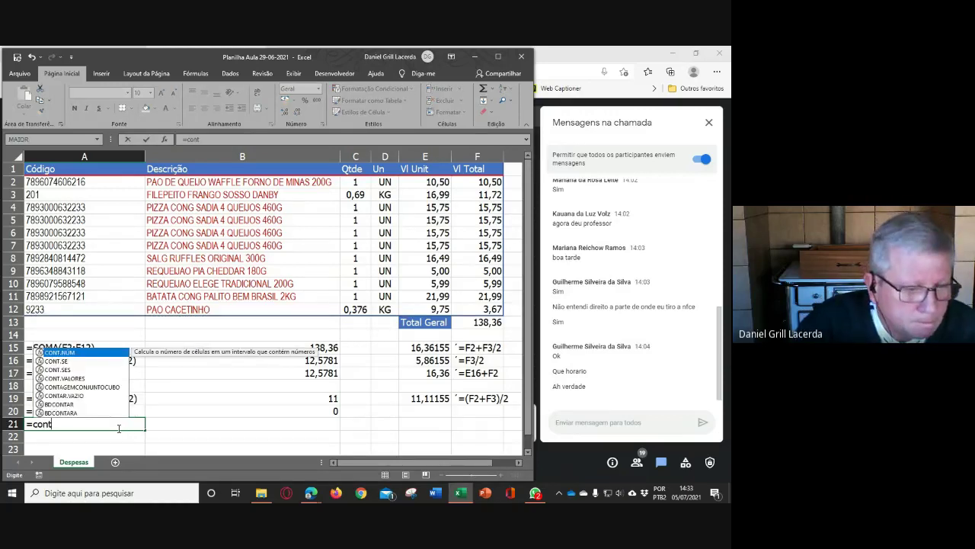
{"action": "left_click", "coordinate": [67, 397]}
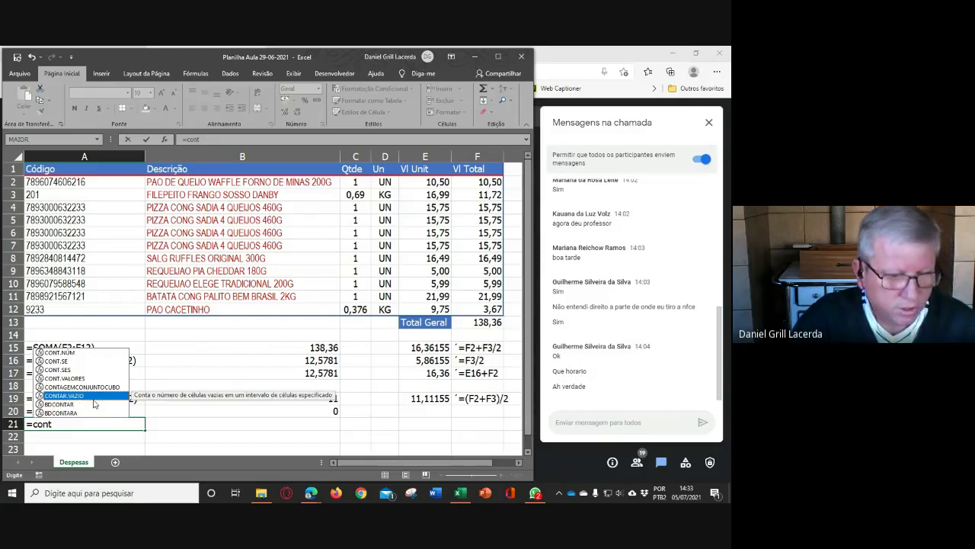
{"action": "double_click", "coordinate": [73, 397]}
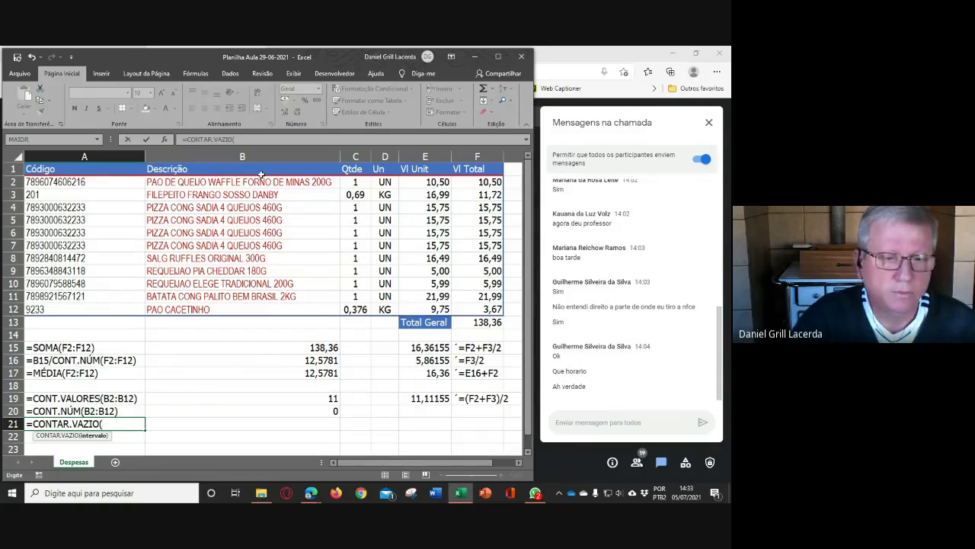
{"action": "left_click_drag", "start_coordinate": [259, 183], "coordinate": [252, 311]}
{"action": "type", "text": ")"}
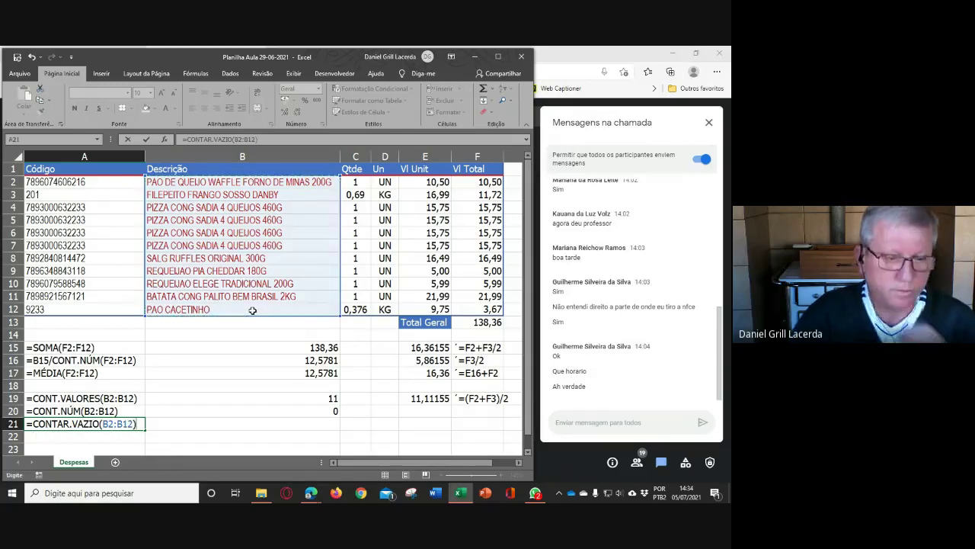
{"action": "key", "text": "Return"}
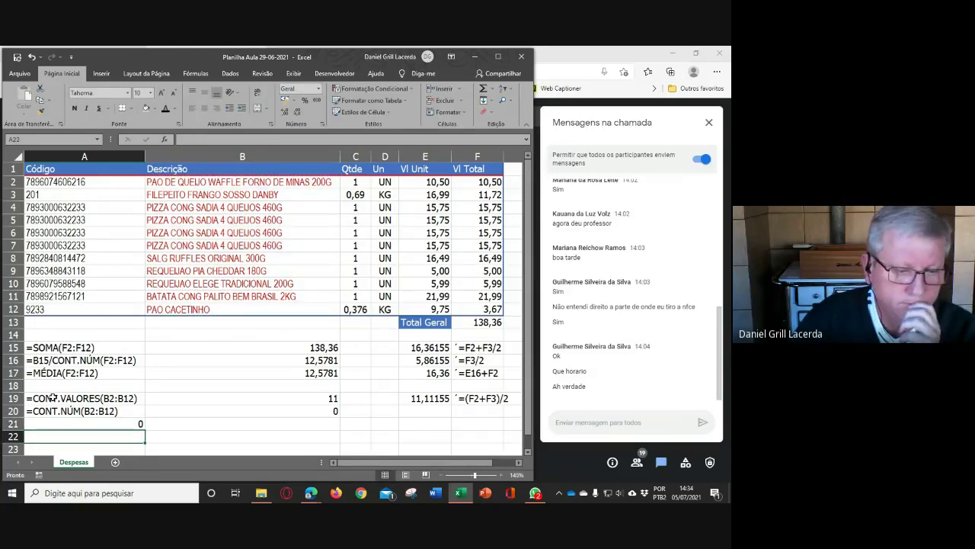
{"action": "left_click", "coordinate": [111, 423]}
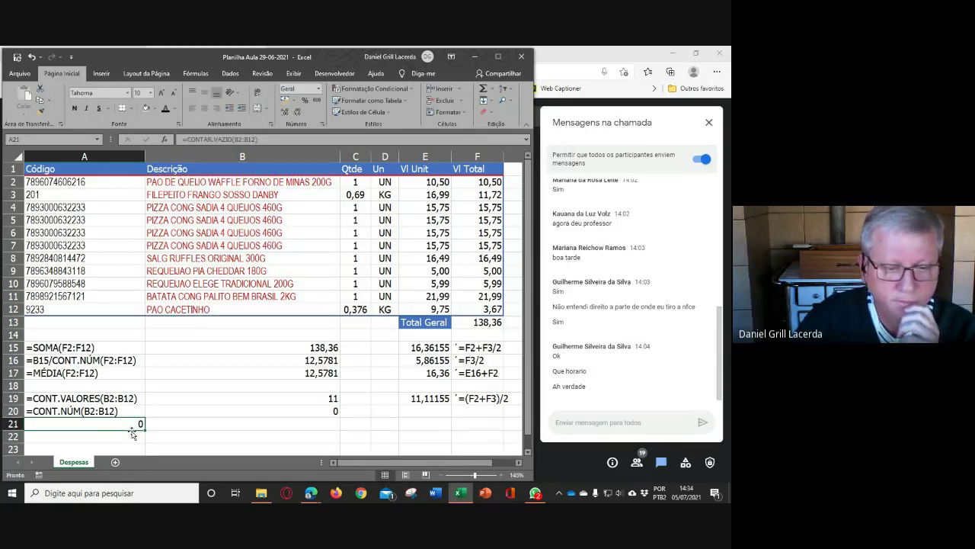
{"action": "left_click_drag", "start_coordinate": [131, 431], "coordinate": [255, 431]}
- Fill the FÓRMULATEXTO formula from A20 down into A21 to show the CONTAR.VAZIO formula as text
{"action": "left_click", "coordinate": [137, 411]}
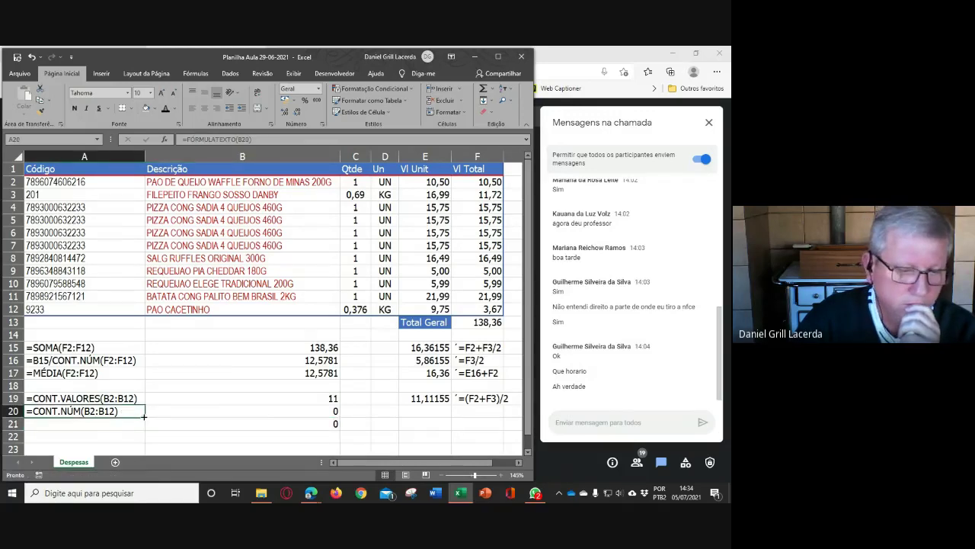
{"action": "left_click_drag", "start_coordinate": [143, 415], "coordinate": [144, 428]}
{"action": "left_click", "coordinate": [216, 426]}
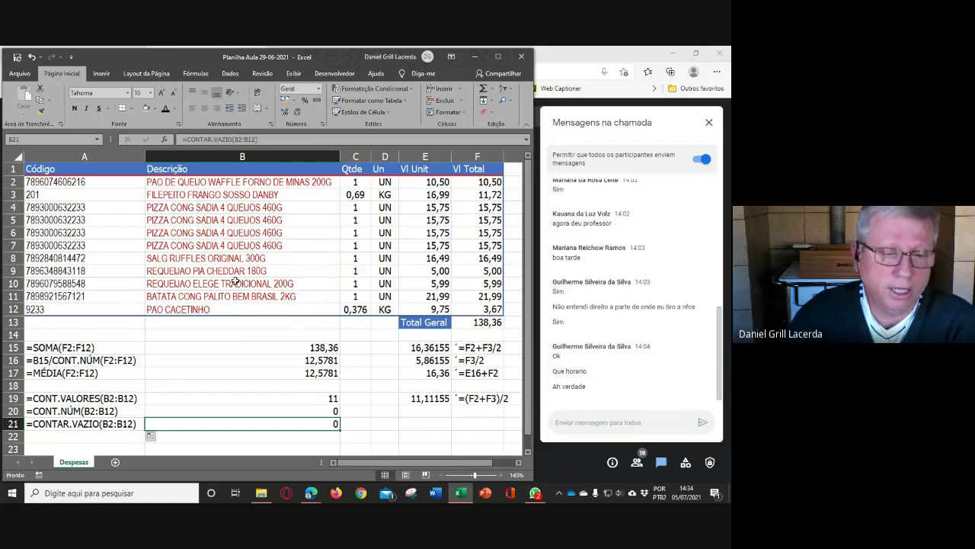
- Clear the last four product descriptions in B9:B12
{"action": "left_click_drag", "start_coordinate": [180, 272], "coordinate": [266, 311]}
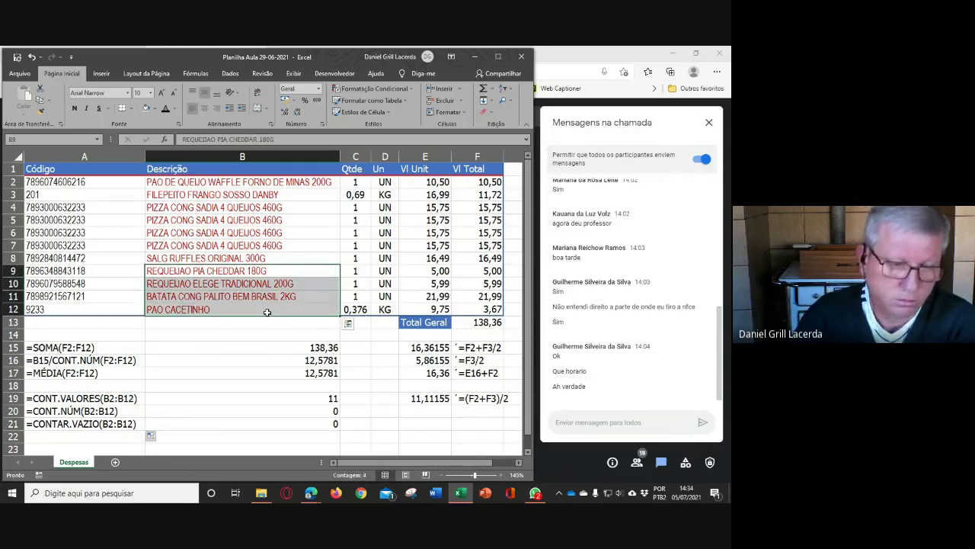
{"action": "key", "text": "Delete"}
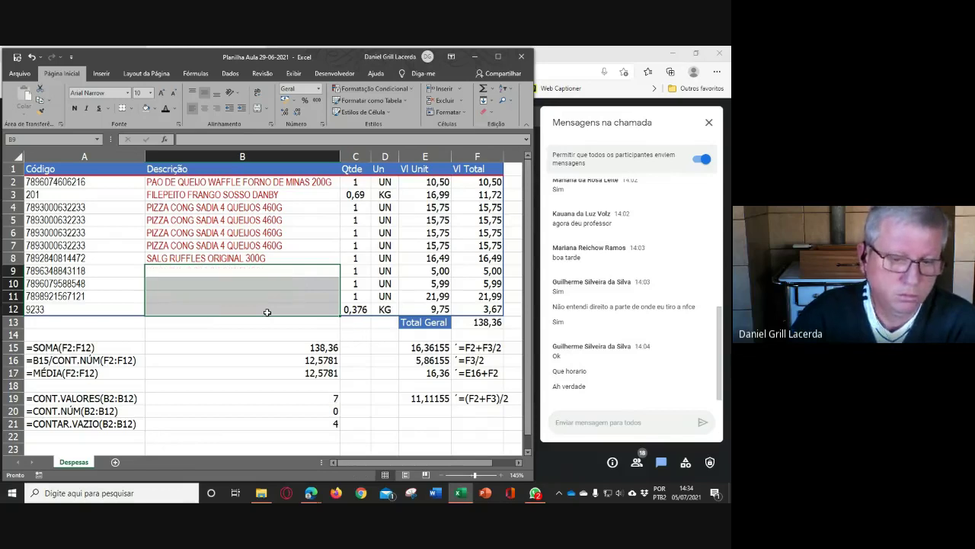
{"action": "left_click", "coordinate": [424, 429]}
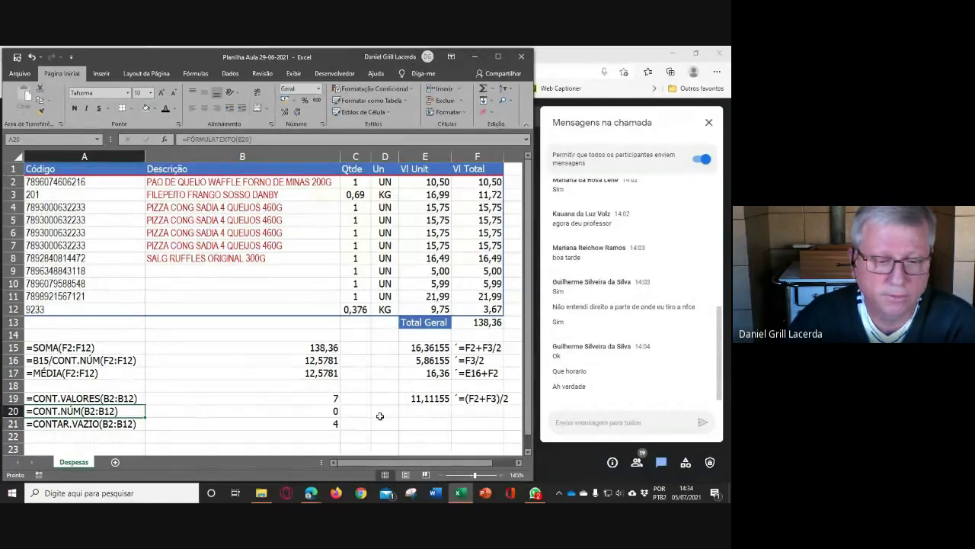
- Swap the two count rows so CONTAR.VAZIO sits in row 20 and CONT.NÚM in row 21
{"action": "left_click", "coordinate": [386, 414]}
{"action": "left_click_drag", "start_coordinate": [69, 412], "coordinate": [207, 431]}
{"action": "key", "text": "Up"}
{"action": "left_click", "coordinate": [207, 431], "text": "shift"}
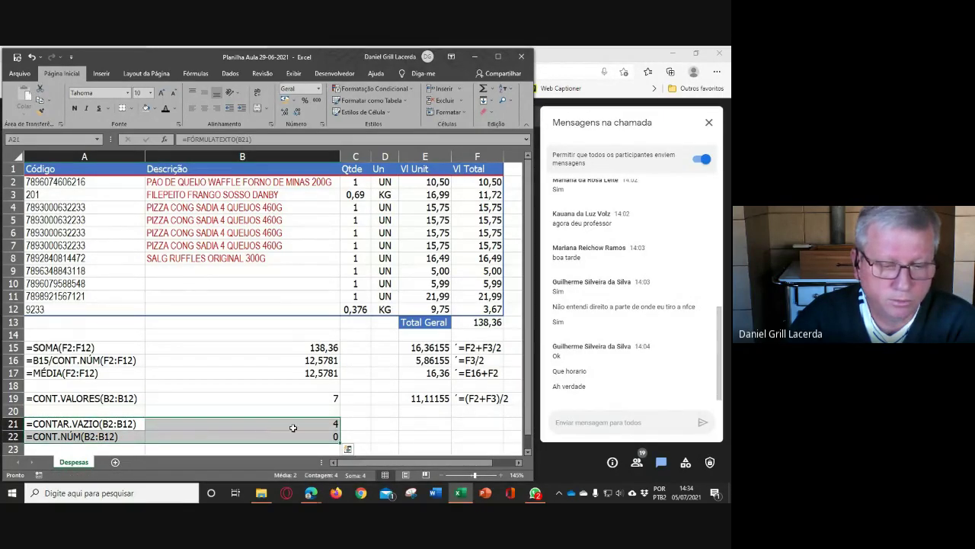
{"action": "left_click_drag", "start_coordinate": [294, 419], "coordinate": [299, 413]}
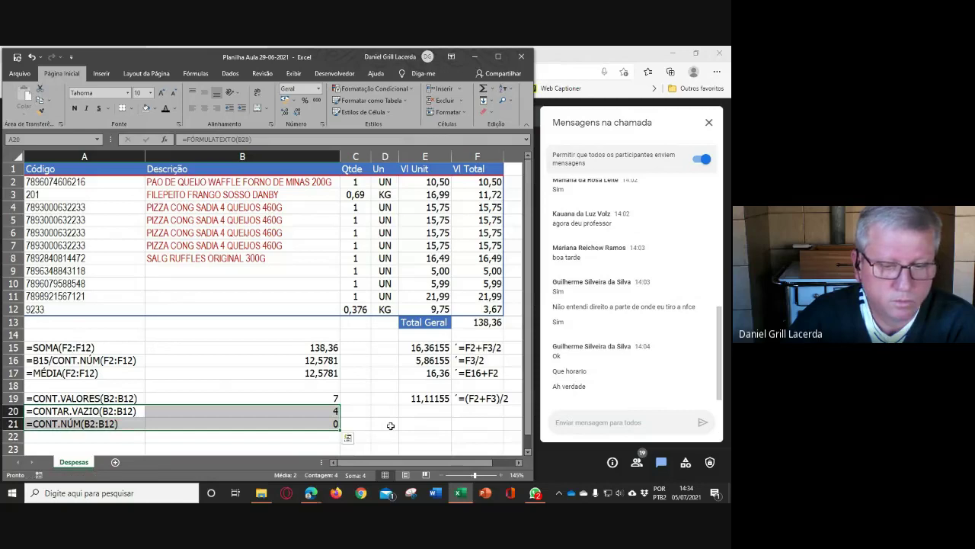
{"action": "left_click", "coordinate": [395, 424]}
- Review the count formulas in B19 and B20 against the value range F2:F12 and the description range B2:B12
{"action": "left_click", "coordinate": [330, 400]}
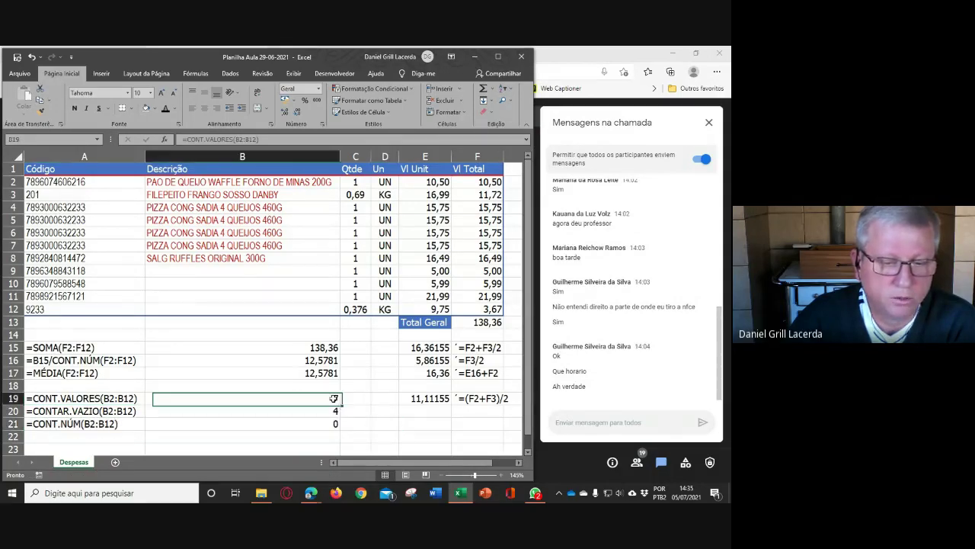
{"action": "key", "text": "Down"}
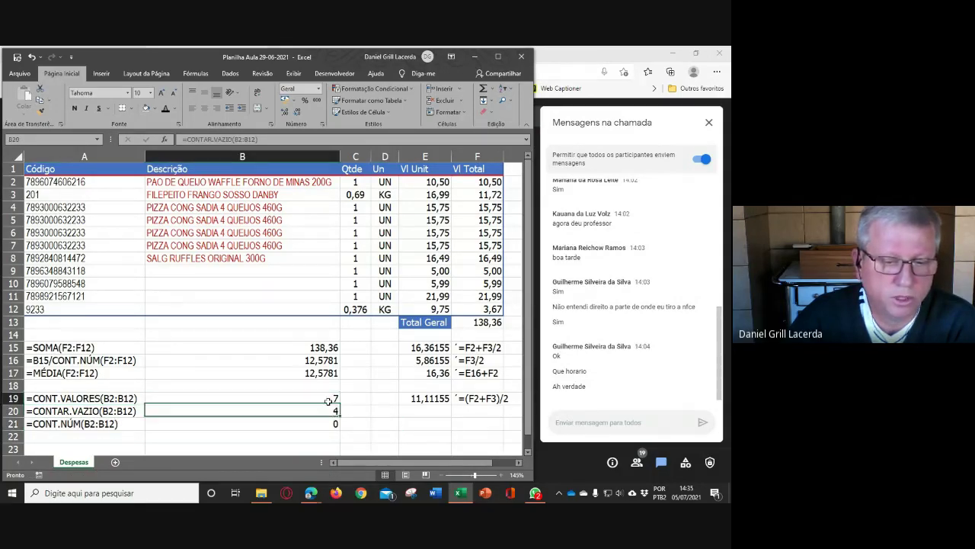
{"action": "left_click", "coordinate": [412, 424]}
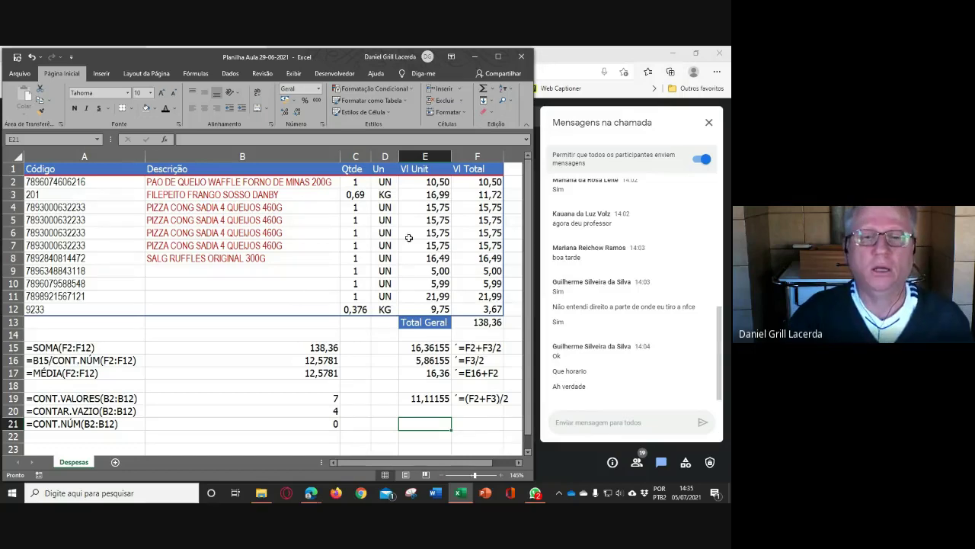
{"action": "left_click_drag", "start_coordinate": [472, 184], "coordinate": [471, 310]}
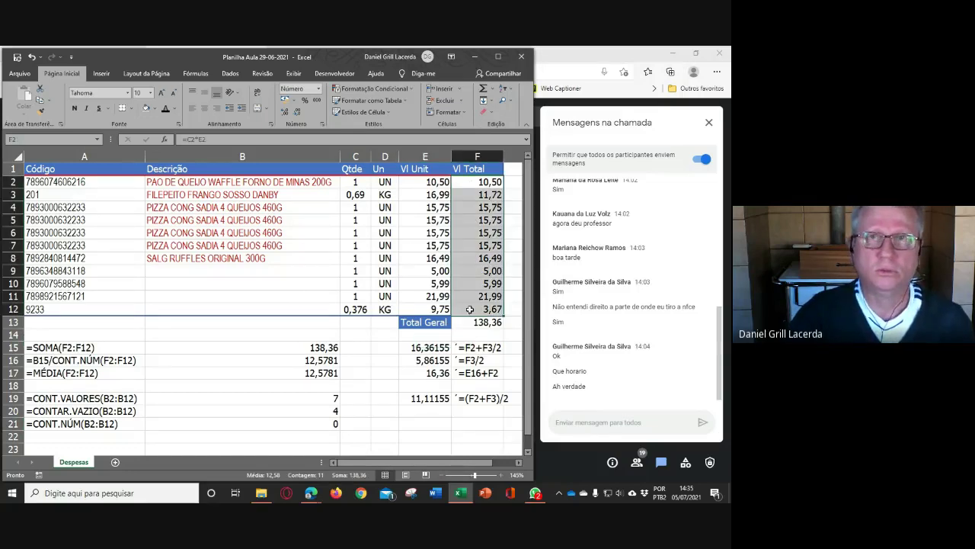
{"action": "left_click_drag", "start_coordinate": [273, 186], "coordinate": [274, 312]}
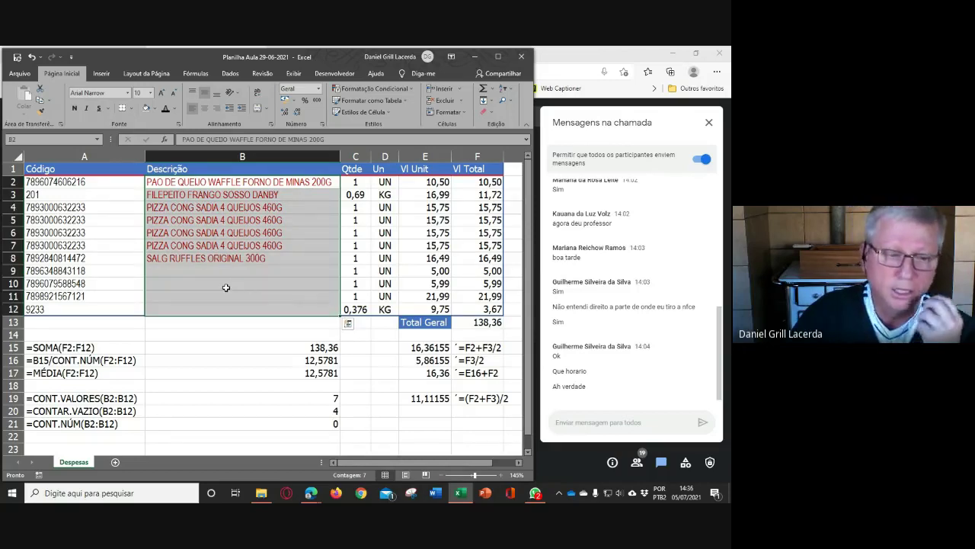
- Start a formula in C19 that adds the filled and blank counts, =B19+B20
{"action": "left_click", "coordinate": [370, 395]}
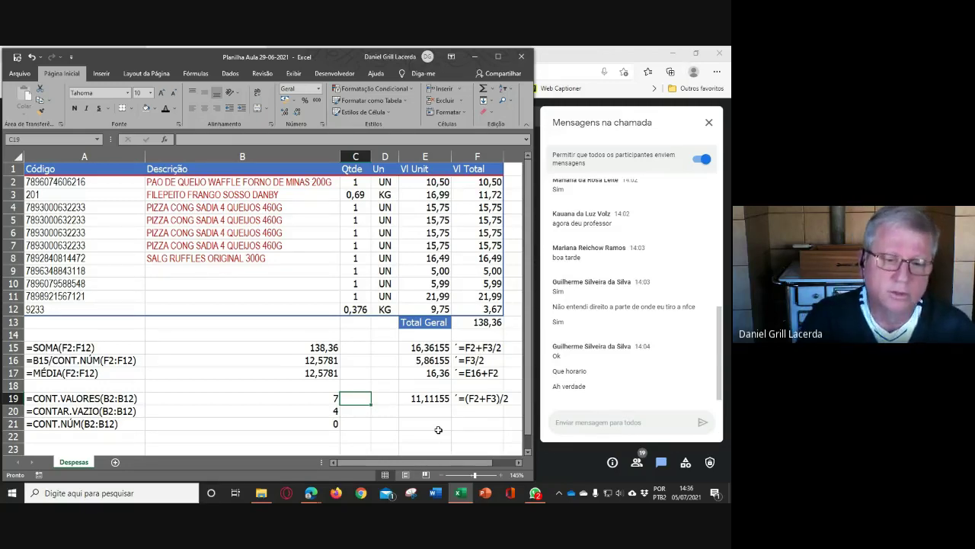
{"action": "type", "text": "="}
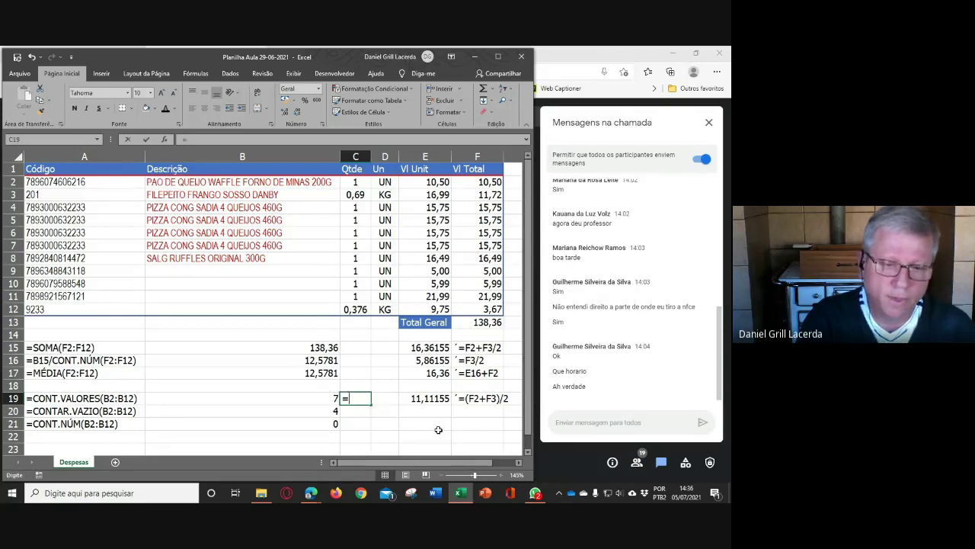
{"action": "left_click", "coordinate": [333, 397]}
{"action": "type", "text": "+"}
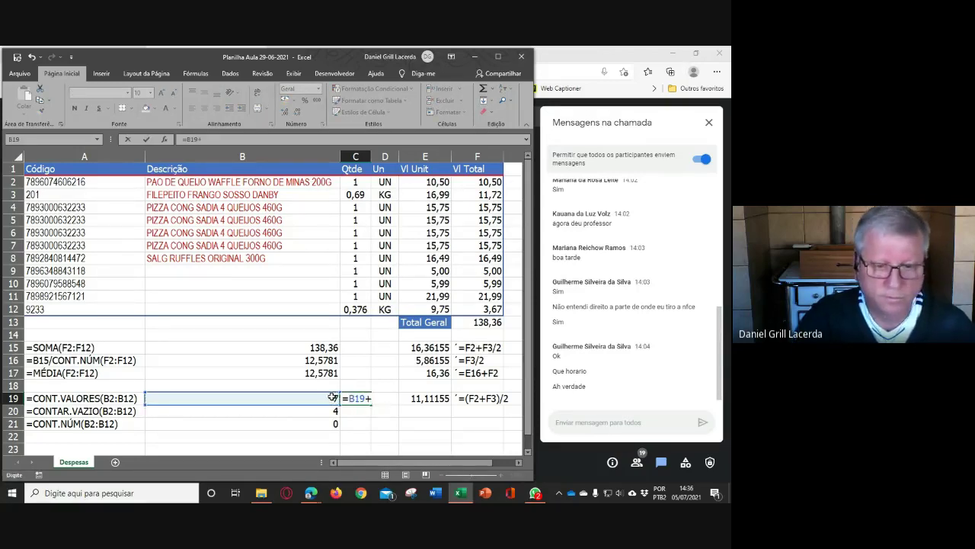
{"action": "left_click", "coordinate": [332, 410]}
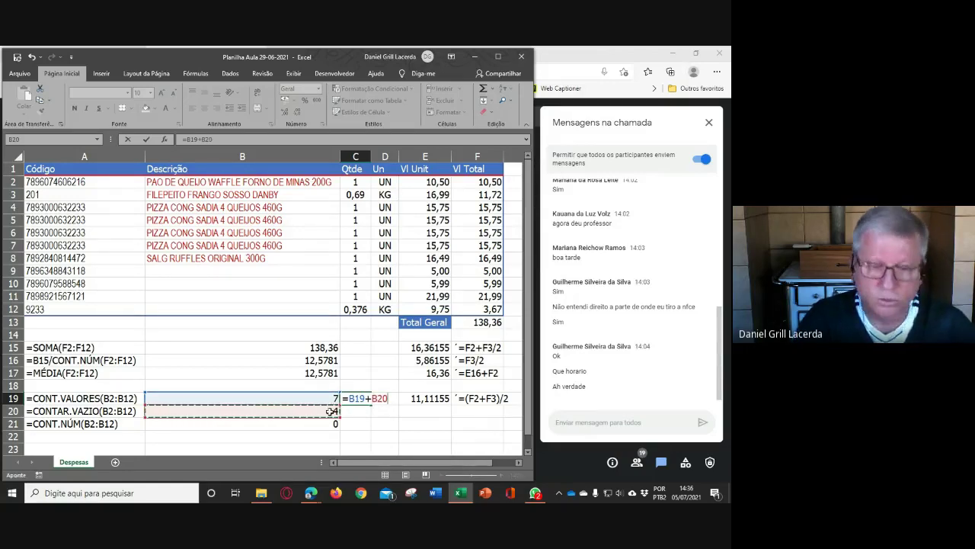
- Append the comparison =100 to the unfinished formula in C19 and remove it again
{"action": "type", "text": "="}
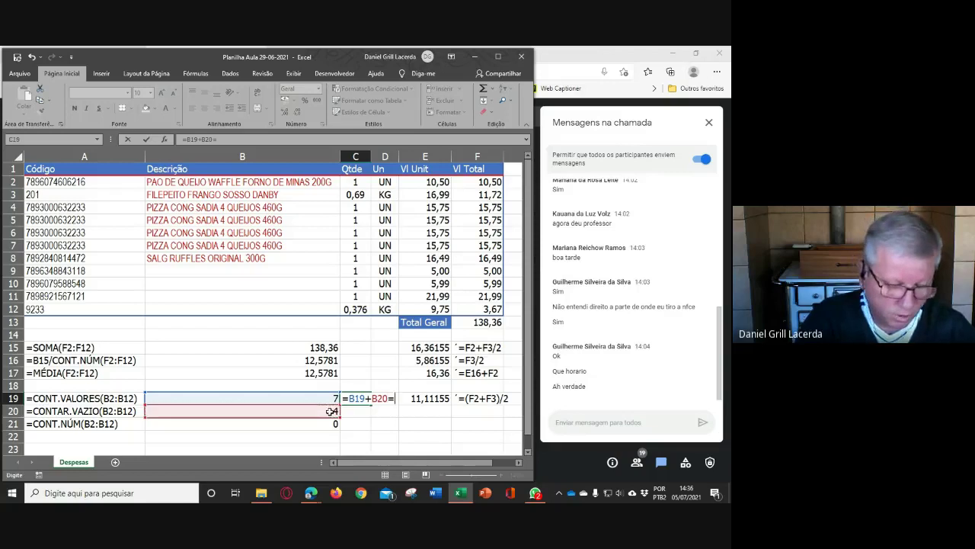
{"action": "type", "text": "100"}
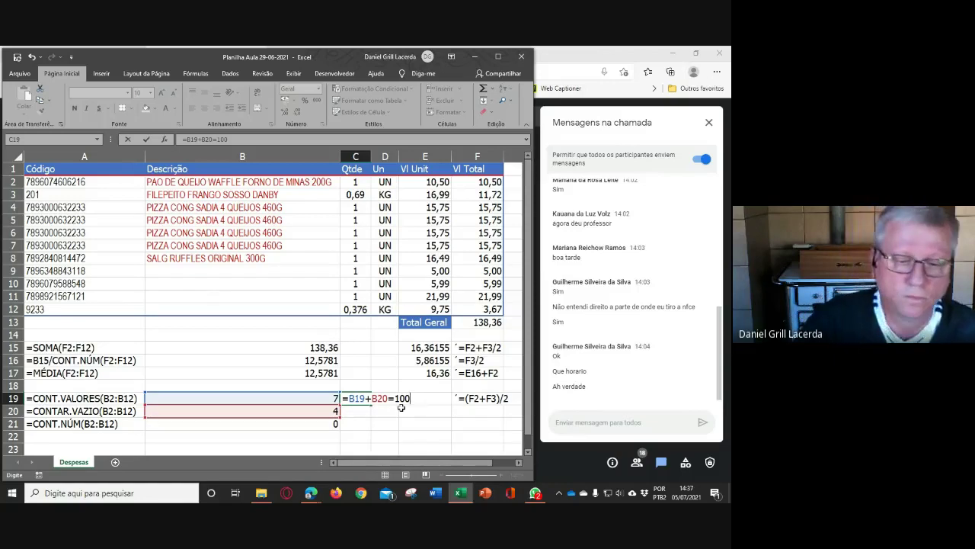
{"action": "key", "text": "BackSpace"}
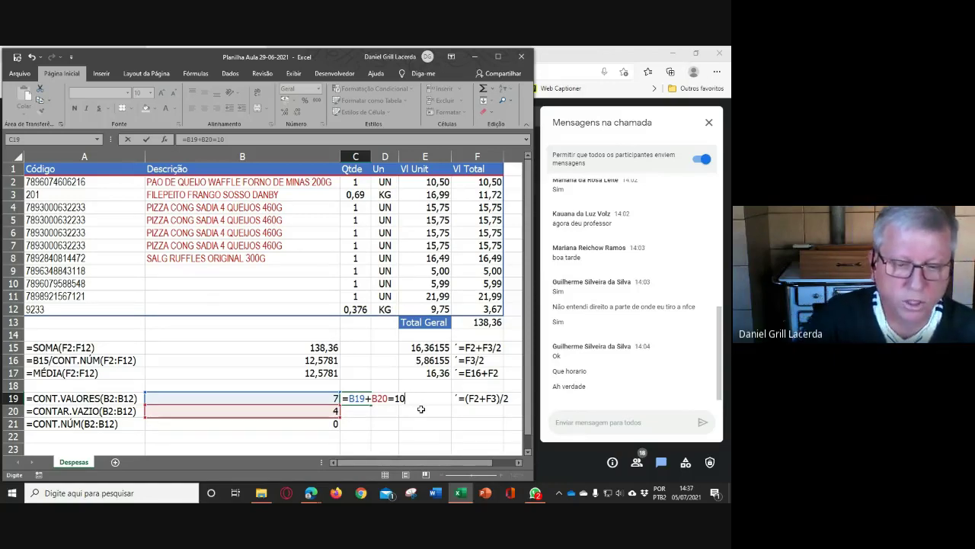
{"action": "key", "text": "BackSpace"}
{"action": "key", "text": "BackSpace"}
{"action": "key", "text": "BackSpace"}
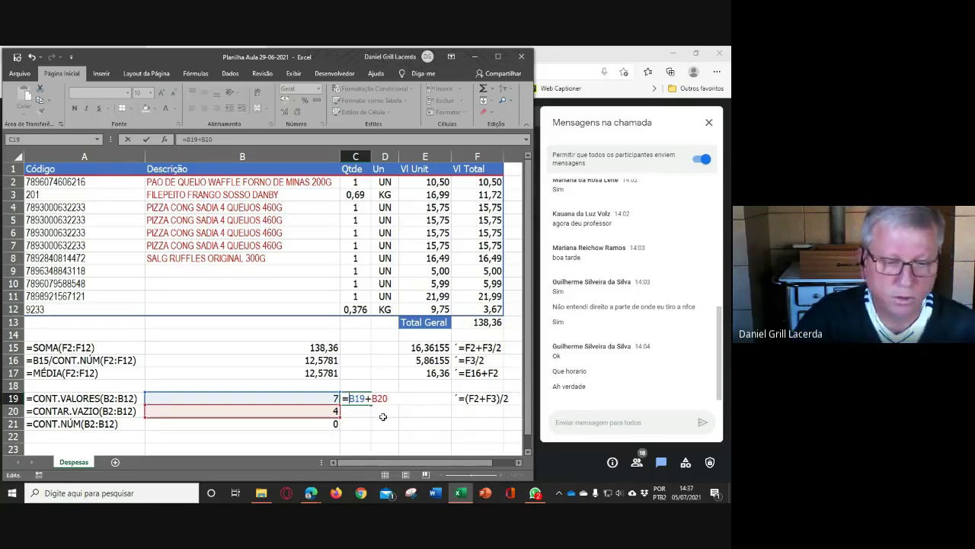
- Insert B19 and a division sign before the sum in C19's formula, then check the Meet call and return to the spreadsheet
{"action": "left_click", "coordinate": [326, 398]}
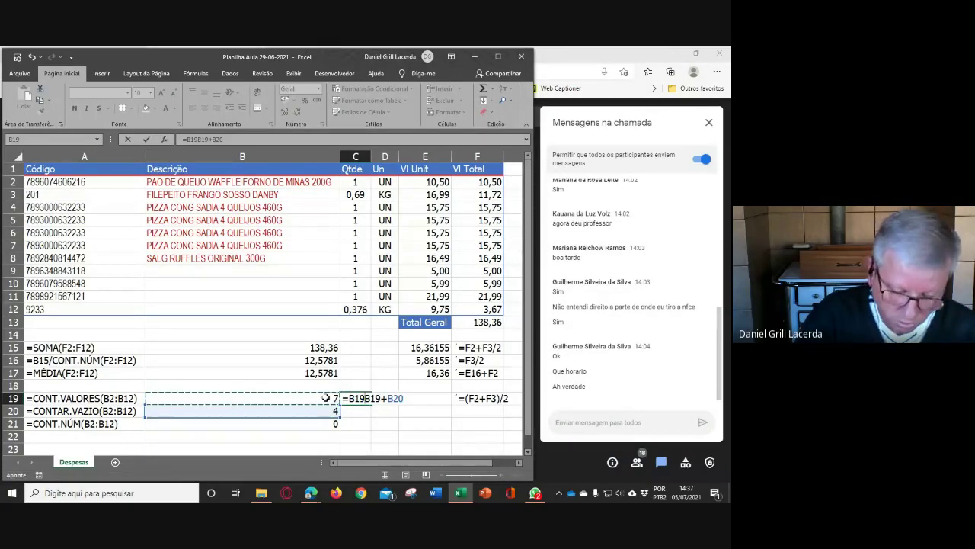
{"action": "type", "text": "/"}
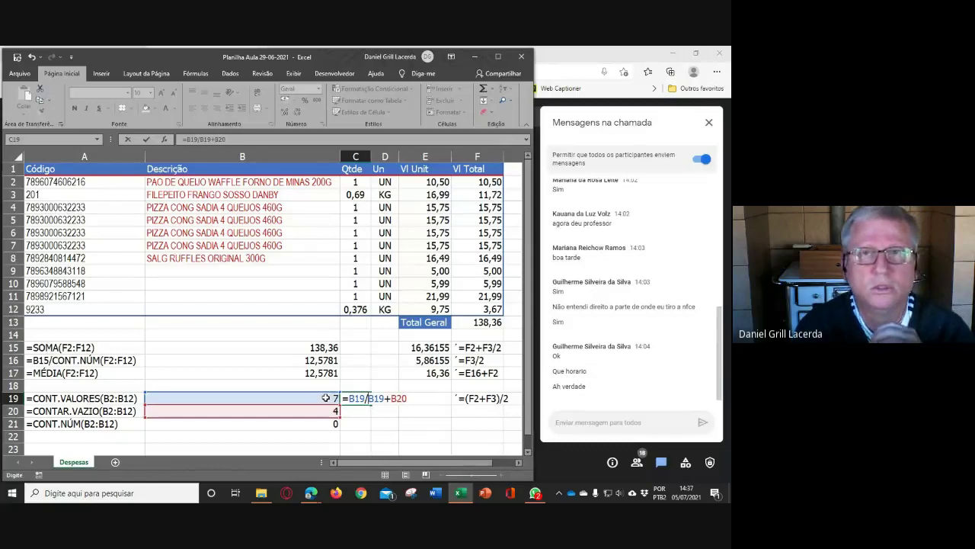
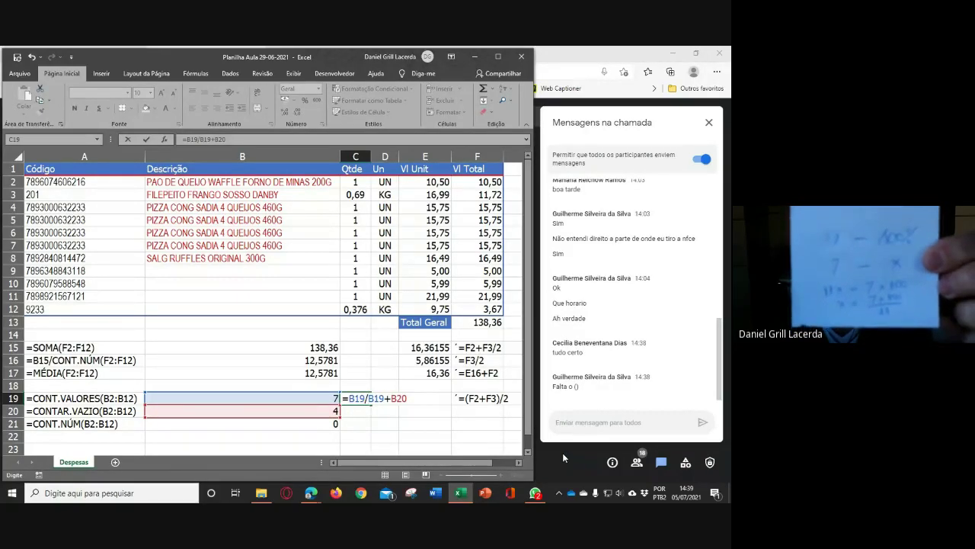
{"action": "left_click", "coordinate": [562, 453]}
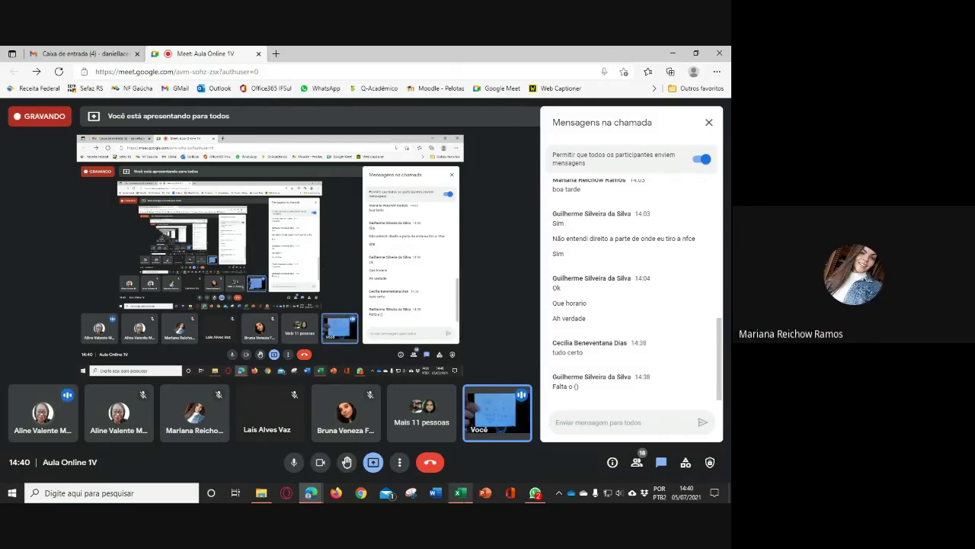
{"action": "left_click", "coordinate": [461, 494]}
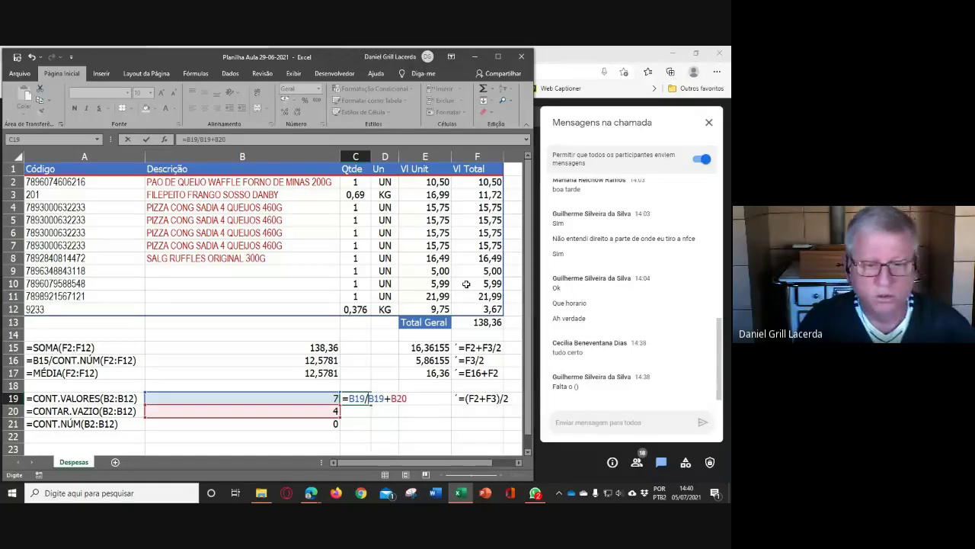
- Enclose the sum in C19's formula in parentheses and enter it as =B19/(B19+B20)
{"action": "type", "text": "("}
{"action": "key", "text": "End"}
{"action": "type", "text": ")"}
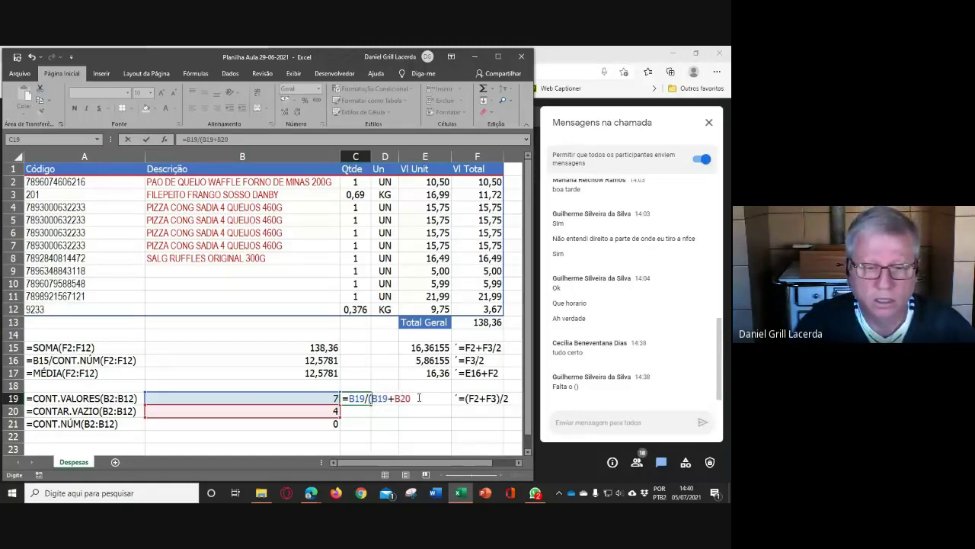
{"action": "key", "text": "F2"}
{"action": "type", "text": ")"}
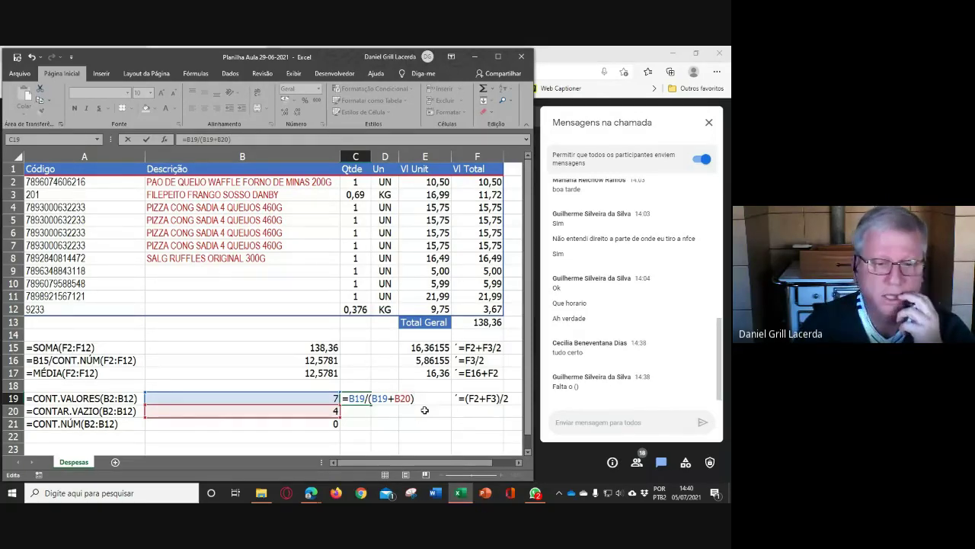
{"action": "key", "text": "Return"}
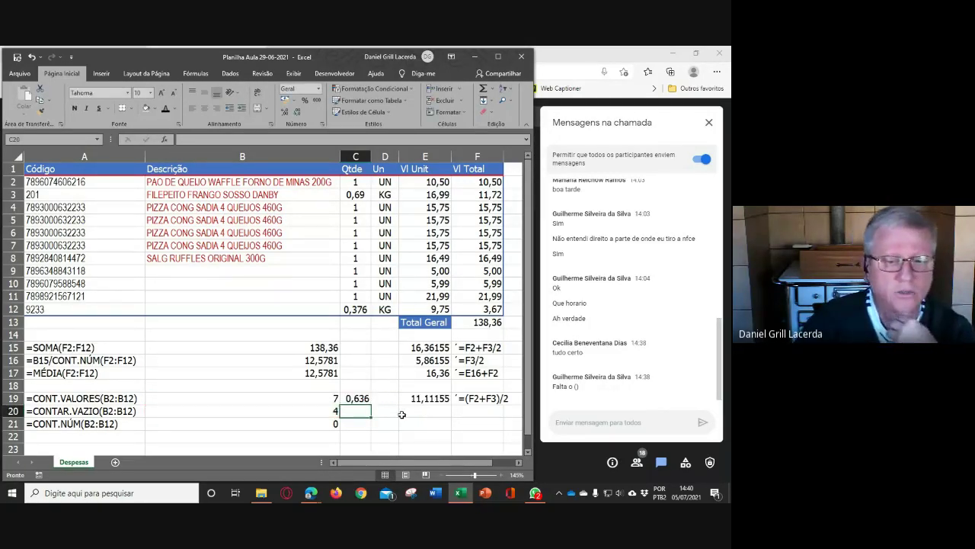
- Format C19 as a percentage with two decimal places
{"action": "key", "text": "Up"}
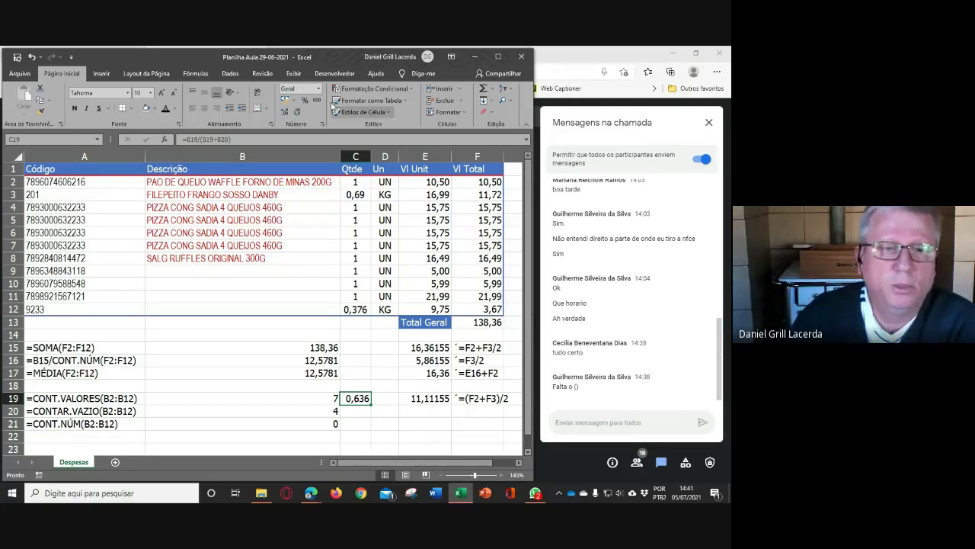
{"action": "left_click", "coordinate": [305, 104]}
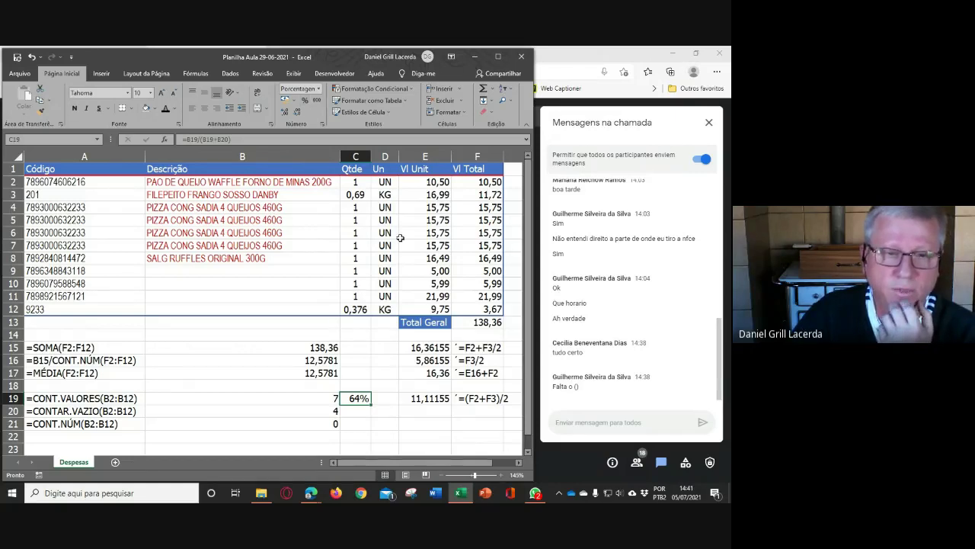
{"action": "left_click", "coordinate": [285, 112]}
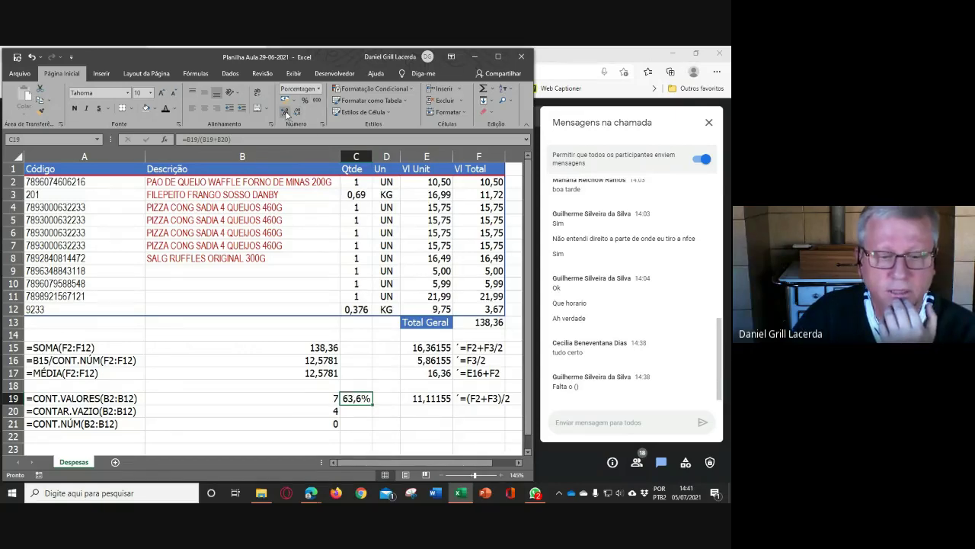
{"action": "left_click", "coordinate": [285, 112]}
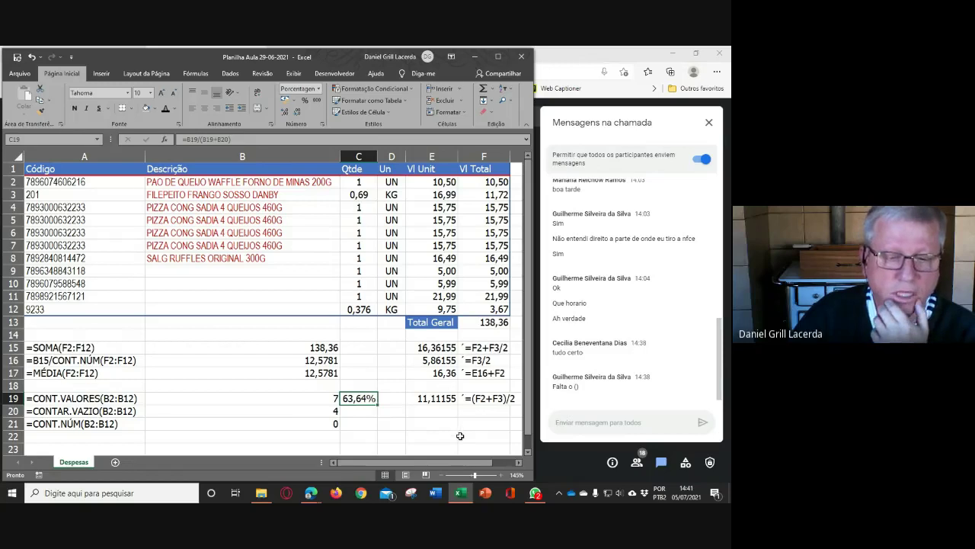
- Try five decimal places on C19's percentage, returning it to two and refitting the width of column C
{"action": "left_click", "coordinate": [286, 114]}
{"action": "left_click", "coordinate": [286, 115]}
{"action": "left_click", "coordinate": [286, 115]}
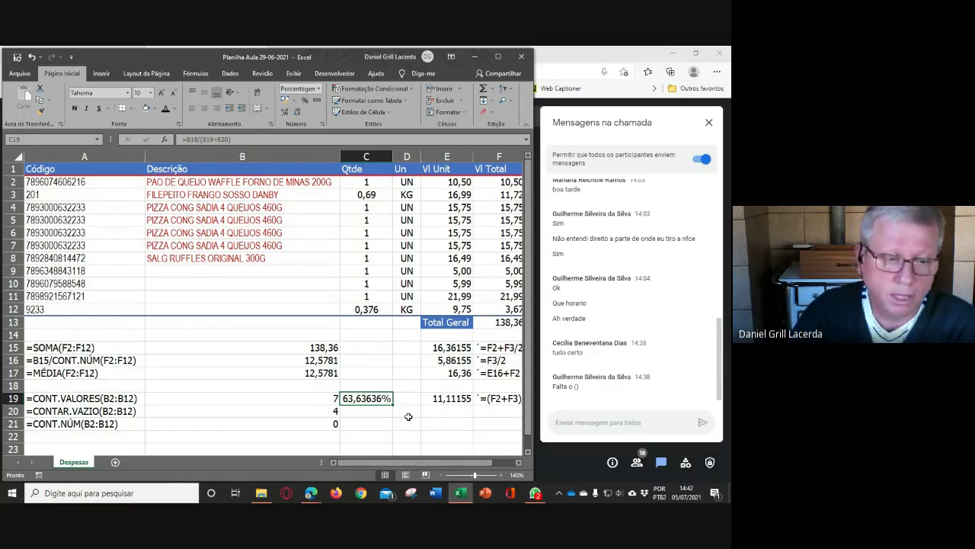
{"action": "left_click", "coordinate": [297, 112]}
{"action": "left_click", "coordinate": [297, 112]}
{"action": "left_click", "coordinate": [297, 112]}
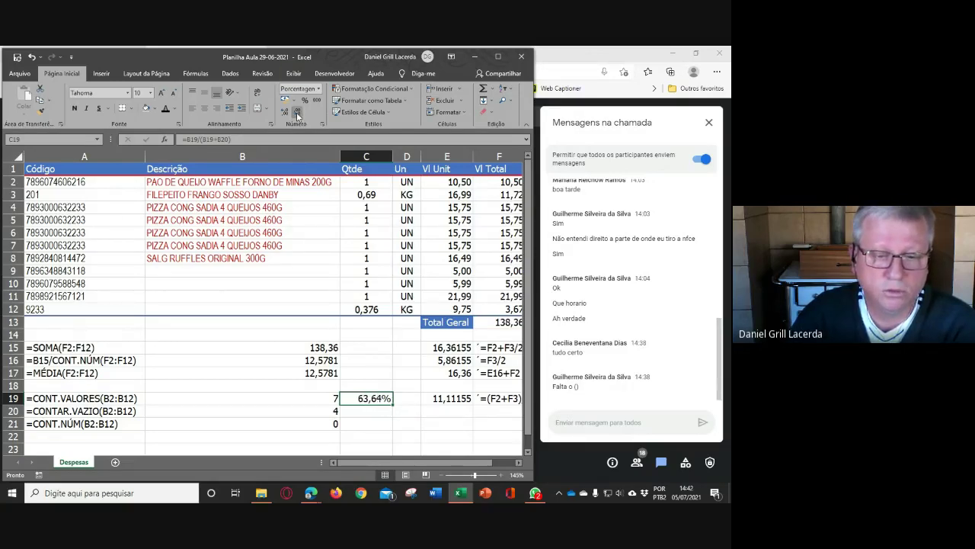
{"action": "double_click", "coordinate": [392, 152]}
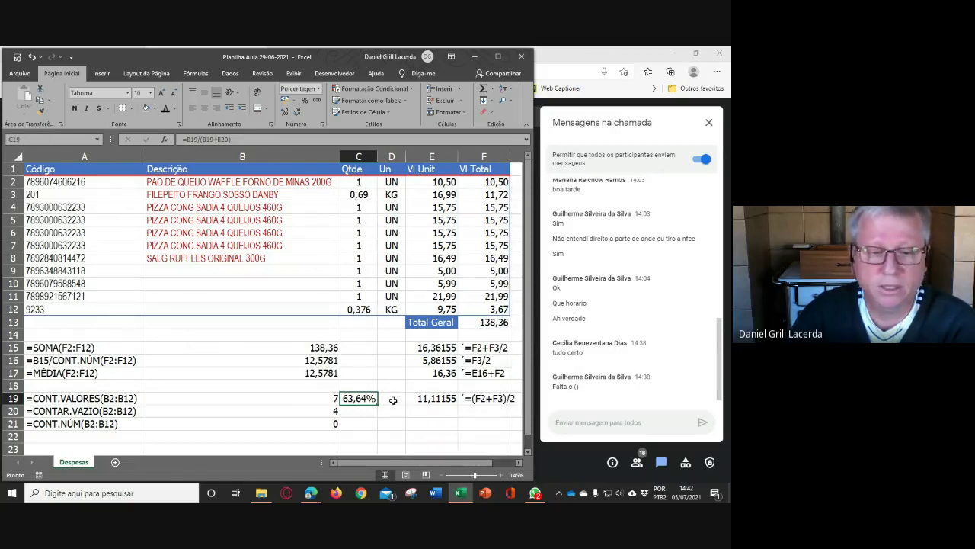
- Copy the formula text =B19/(B19+B20) from C19 into C20 without shifting its references
{"action": "left_click", "coordinate": [363, 412]}
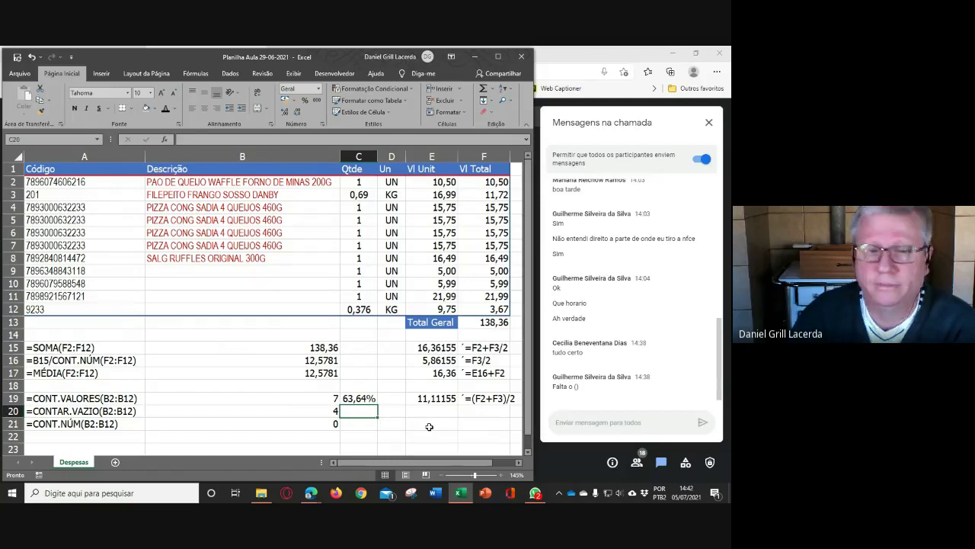
{"action": "key", "text": "Up"}
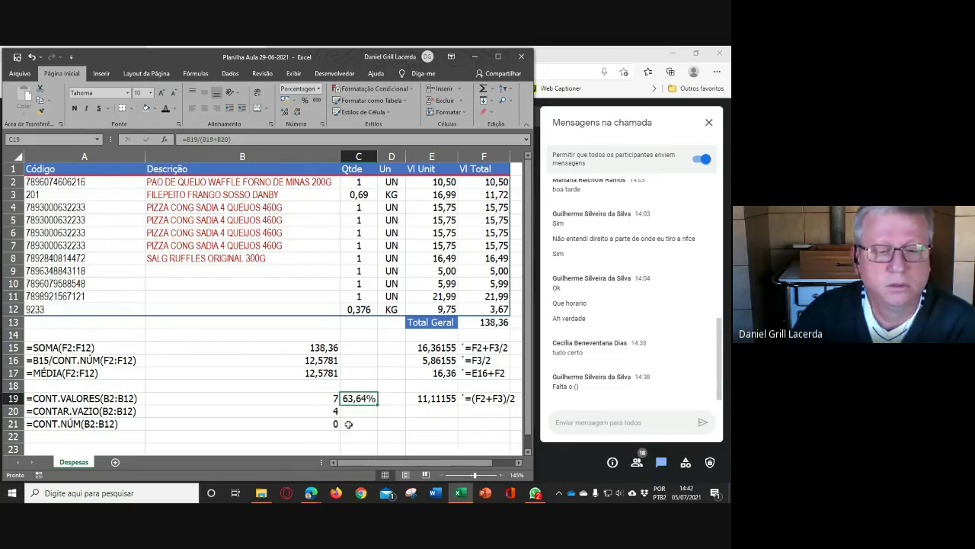
{"action": "left_click", "coordinate": [352, 411]}
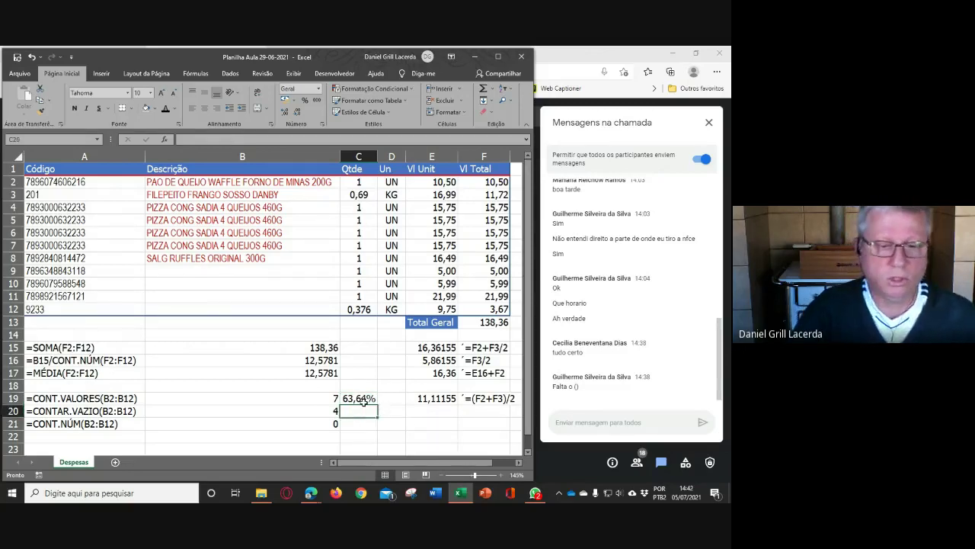
{"action": "left_click", "coordinate": [352, 398]}
{"action": "left_click_drag", "start_coordinate": [243, 141], "coordinate": [147, 139]}
{"action": "key", "text": "ctrl+c"}
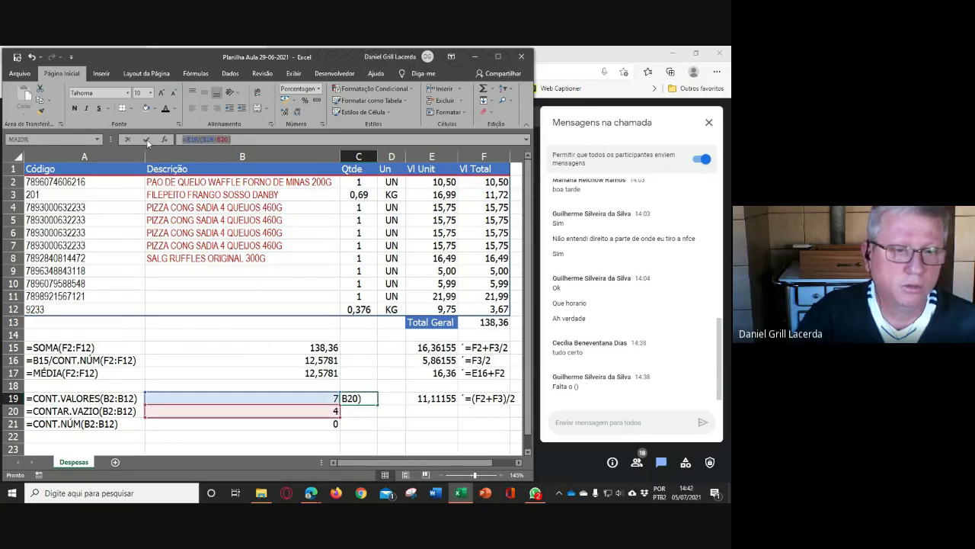
{"action": "key", "text": "Return"}
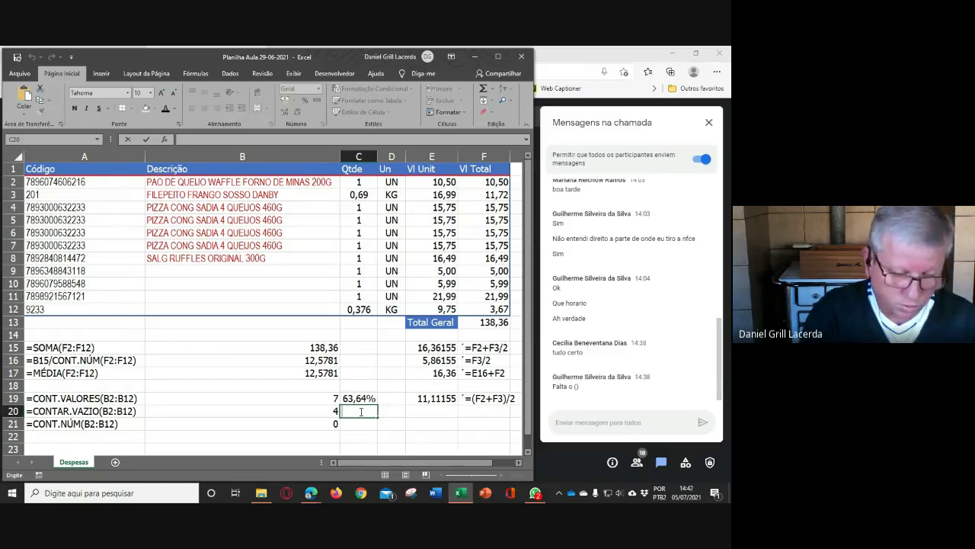
{"action": "key", "text": "ctrl+v"}
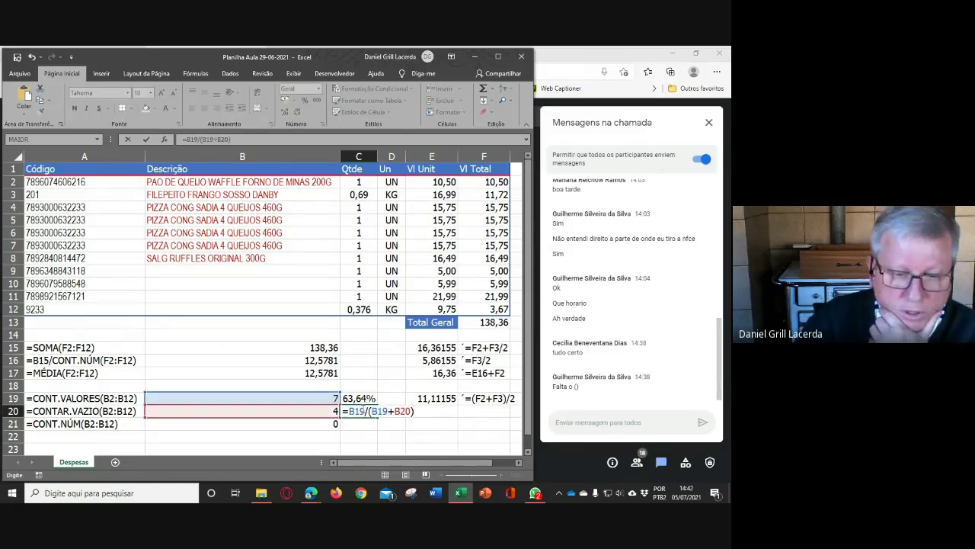
- Replace the numerator in C20 with the blank count and enter the formula as =B20/(B19+B20)
{"action": "double_click", "coordinate": [363, 411]}
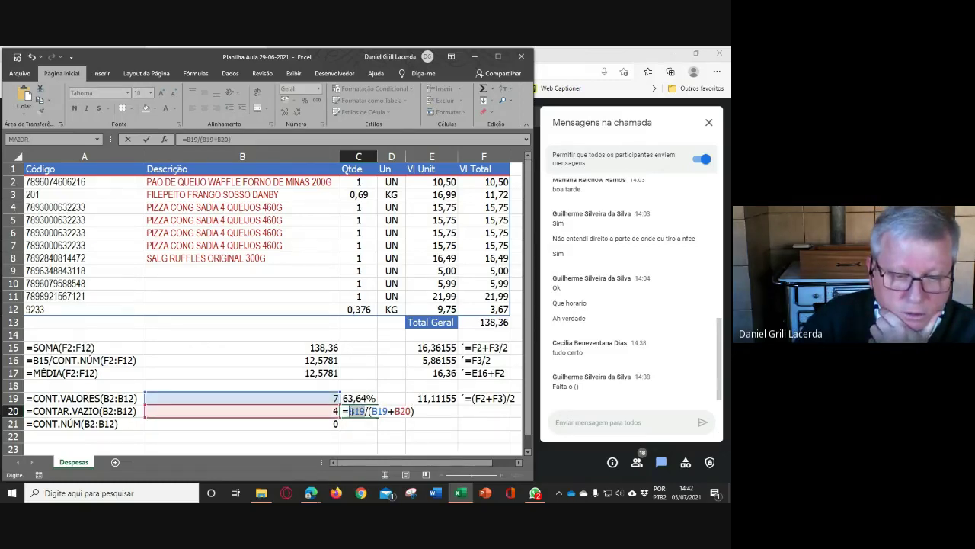
{"action": "left_click", "coordinate": [335, 410]}
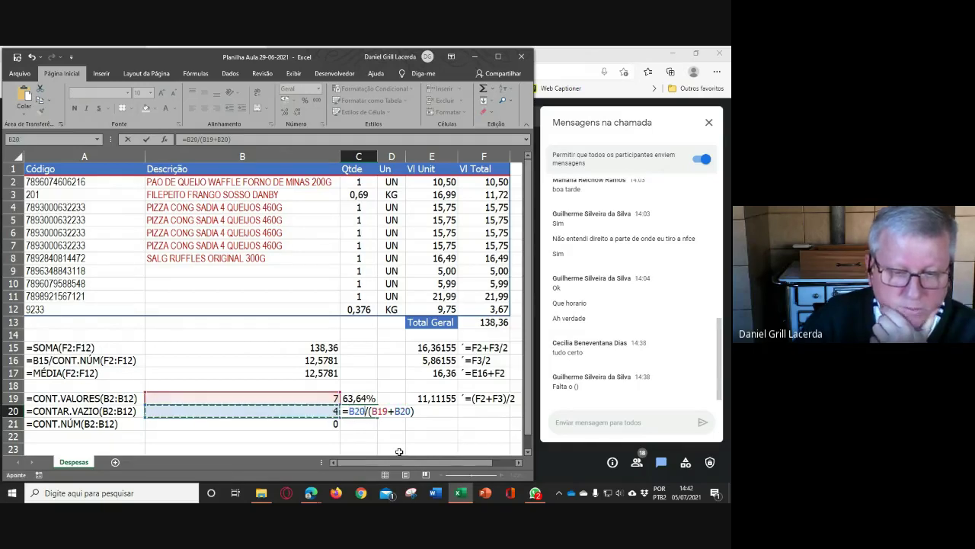
{"action": "key", "text": "Return"}
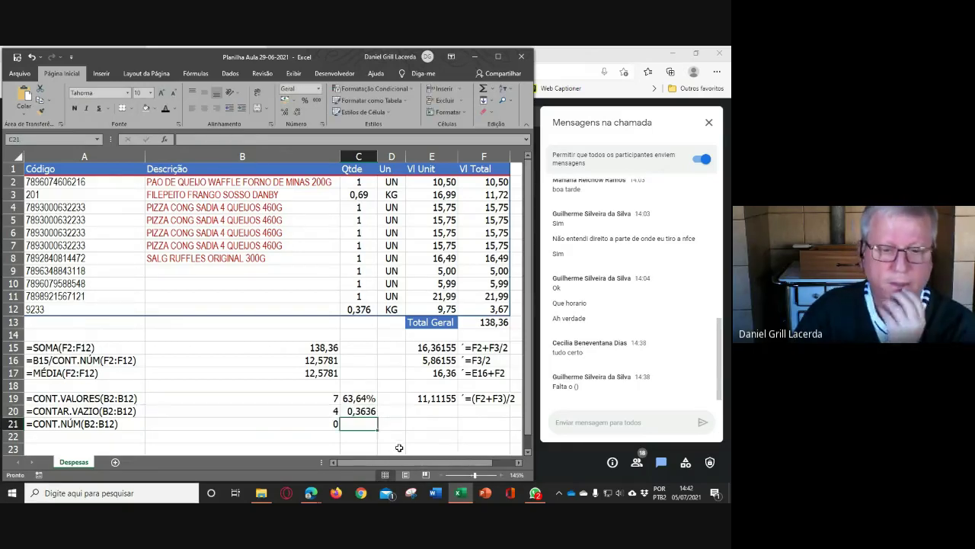
- Format C20 as a percentage with two decimal places
{"action": "left_click", "coordinate": [364, 412]}
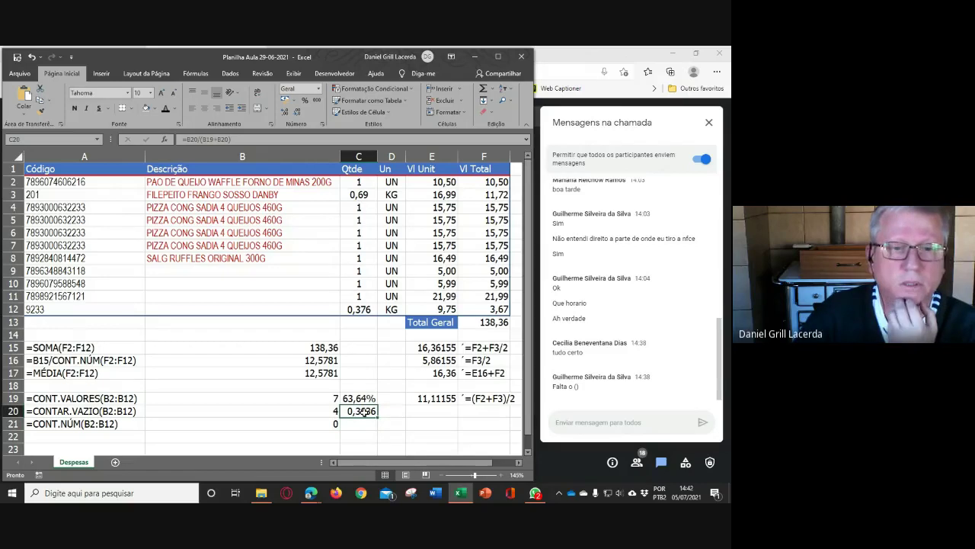
{"action": "left_click", "coordinate": [306, 103]}
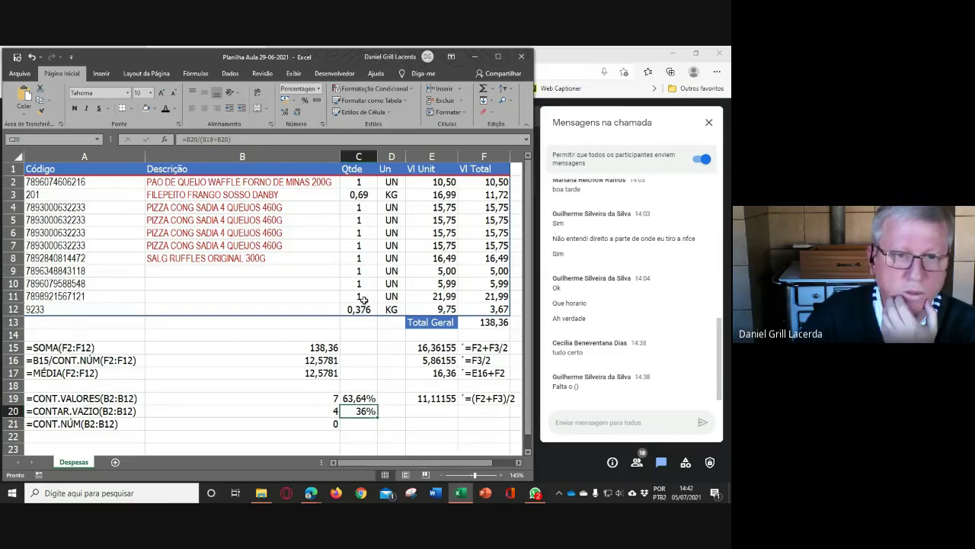
{"action": "left_click", "coordinate": [285, 111]}
{"action": "left_click", "coordinate": [432, 423]}
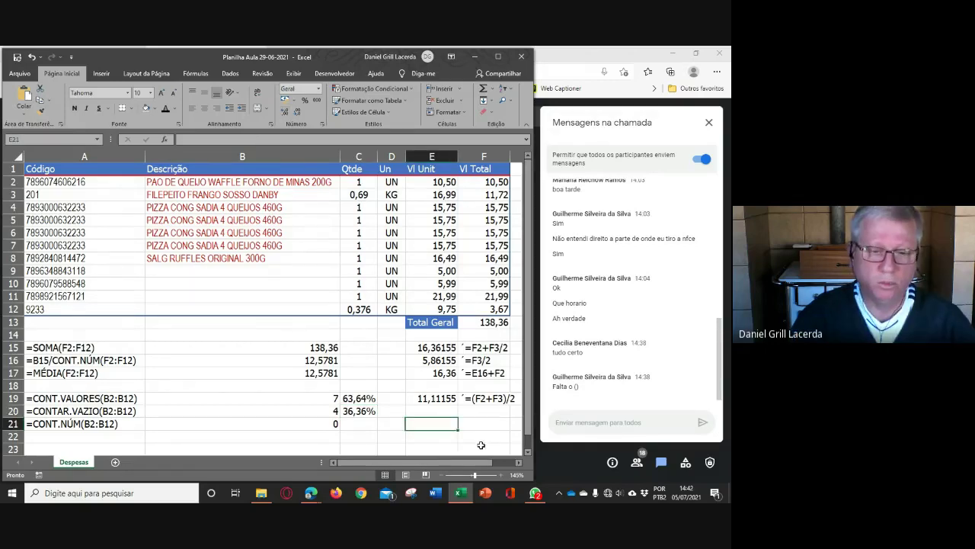
{"action": "left_click", "coordinate": [412, 448]}
{"action": "type", "text": "="}
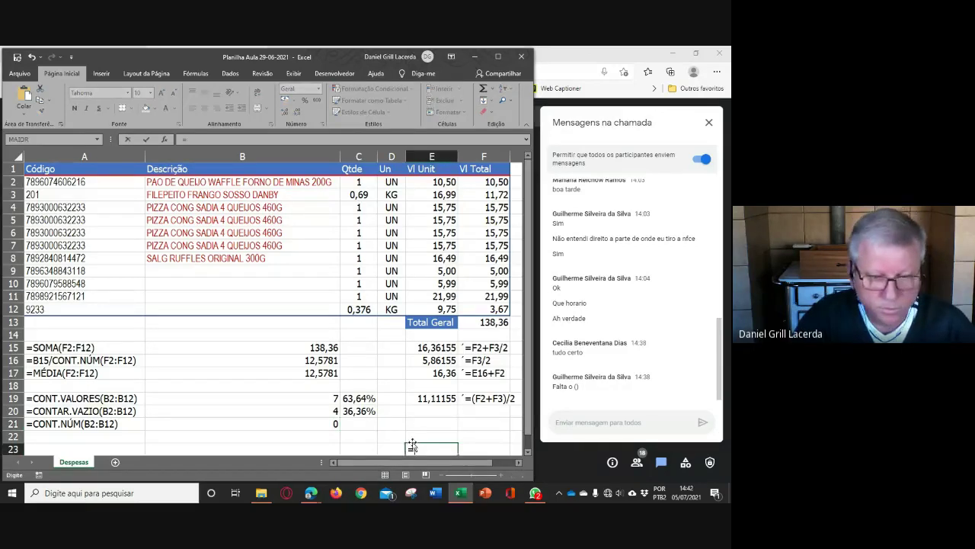
{"action": "key", "text": "Escape"}
- Add the two percentages in C21 with =C19+C20 and review the formulas in C21 and C19
{"action": "left_click", "coordinate": [360, 423]}
{"action": "type", "text": "="}
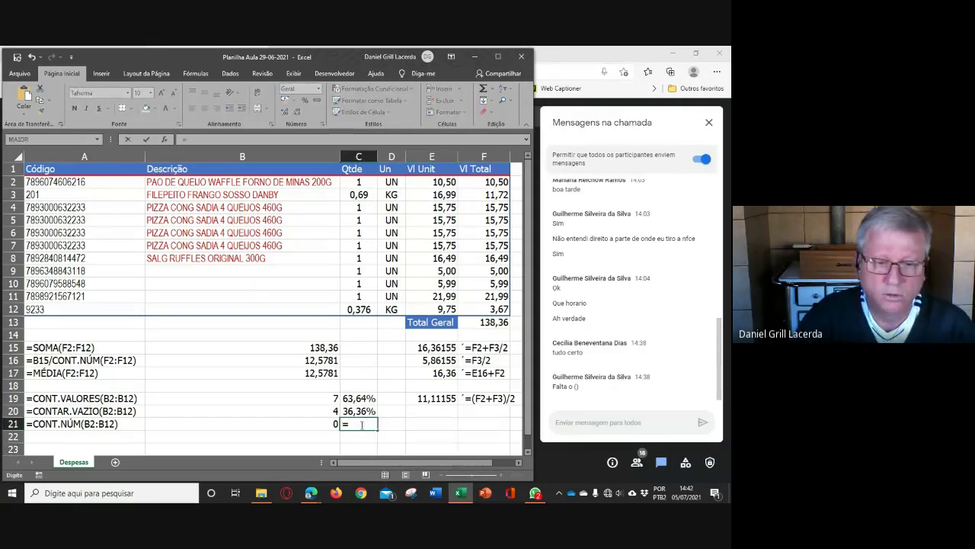
{"action": "left_click", "coordinate": [356, 399]}
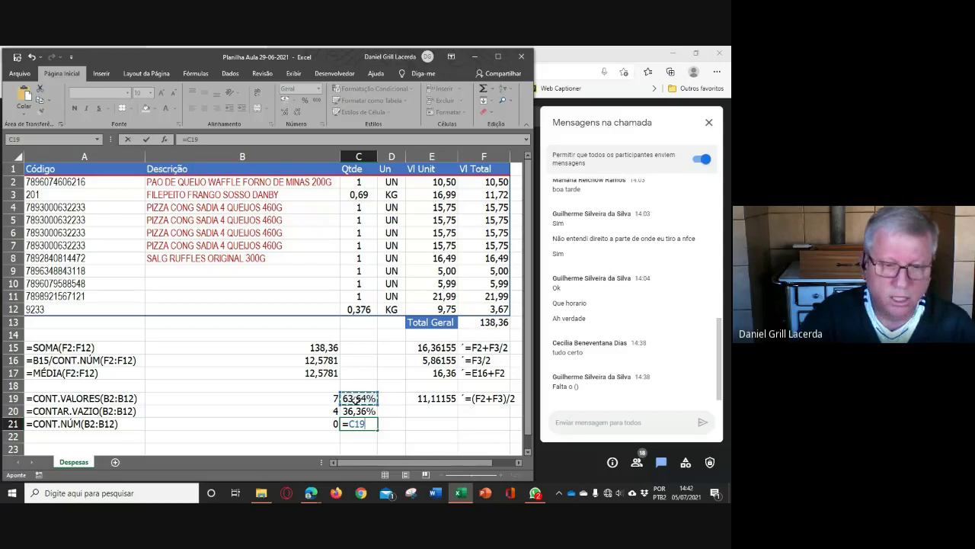
{"action": "type", "text": "+"}
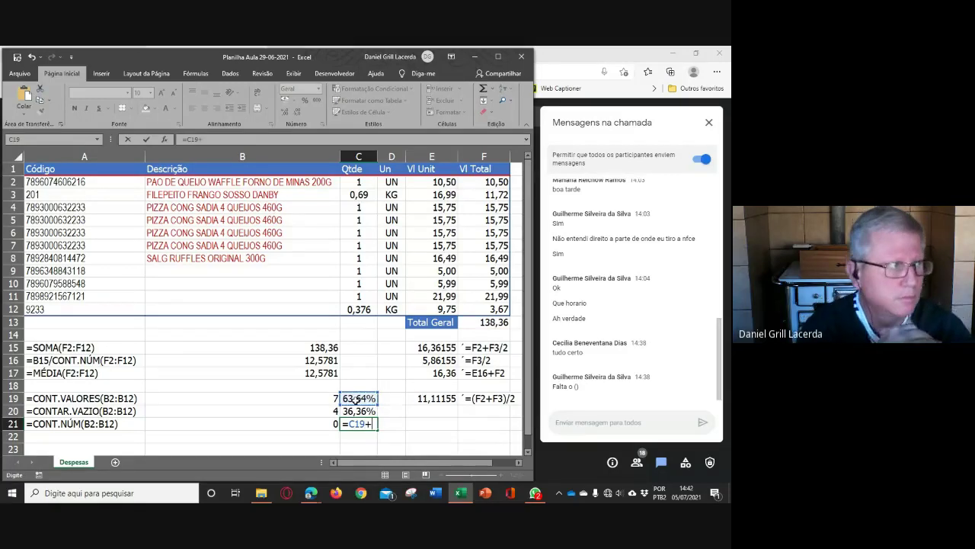
{"action": "left_click", "coordinate": [360, 411]}
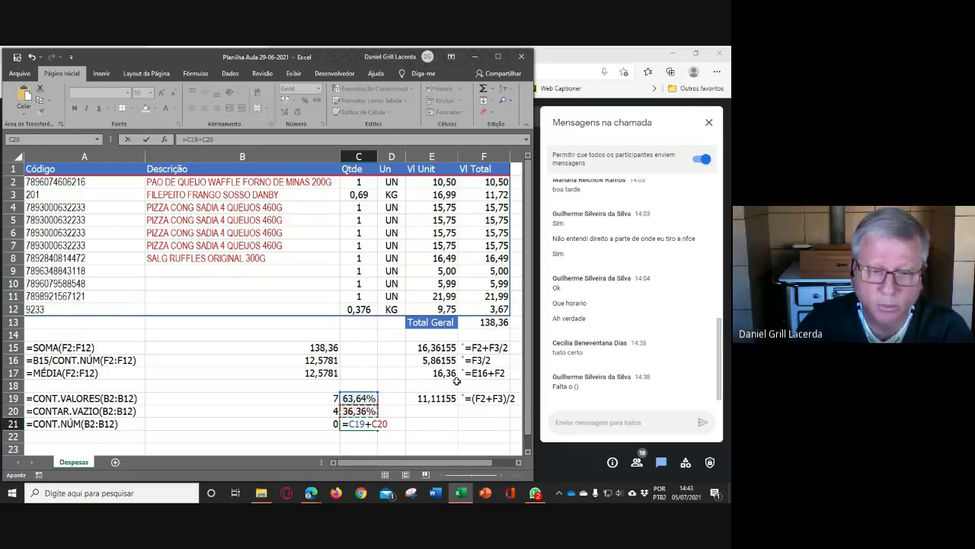
{"action": "key", "text": "Return"}
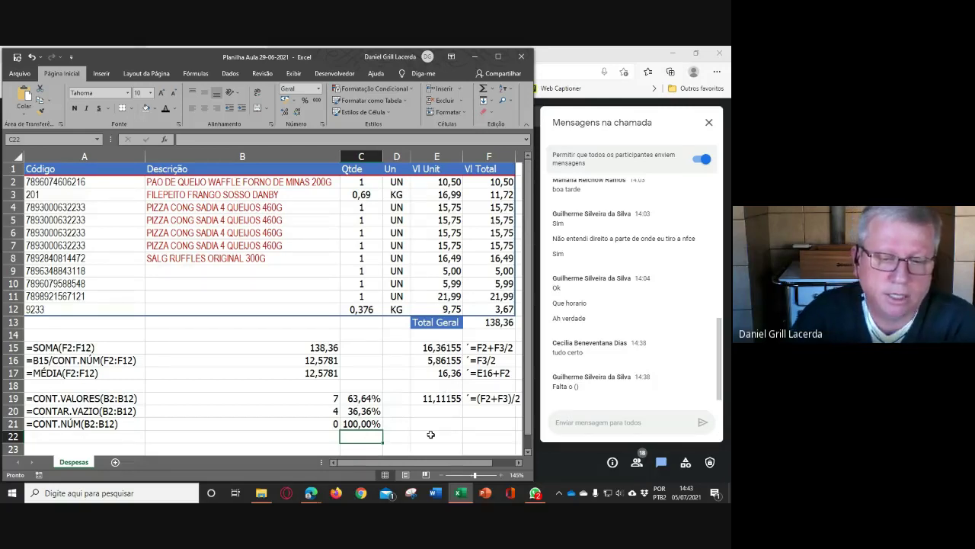
{"action": "left_click", "coordinate": [365, 427]}
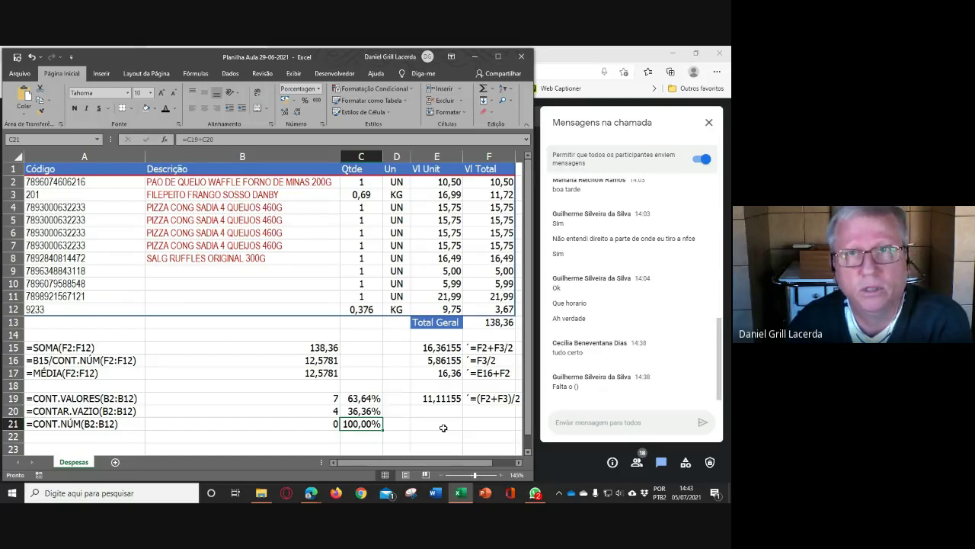
{"action": "left_click", "coordinate": [362, 399]}
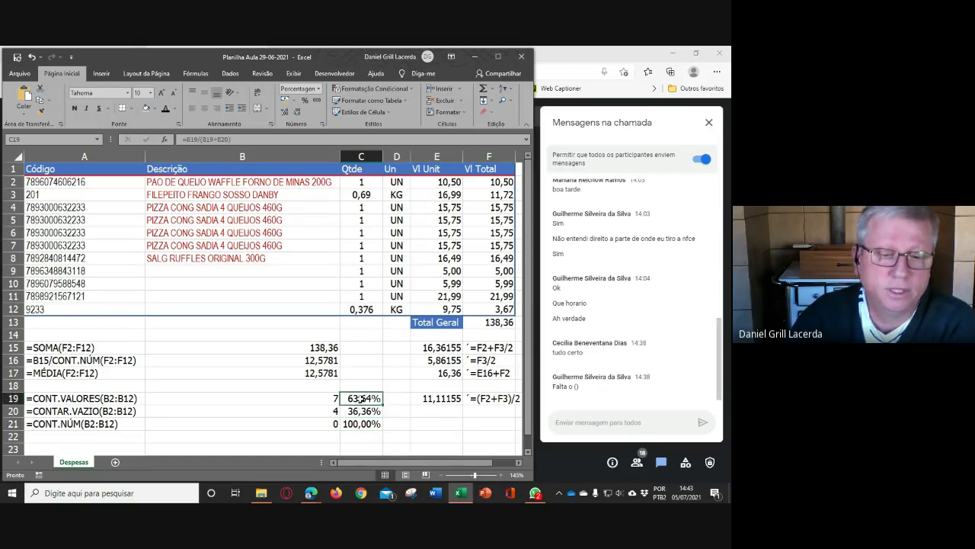
- Remove the parentheses from the formula in C19 so that it reads =B19/B19+B20
{"action": "left_click", "coordinate": [204, 139]}
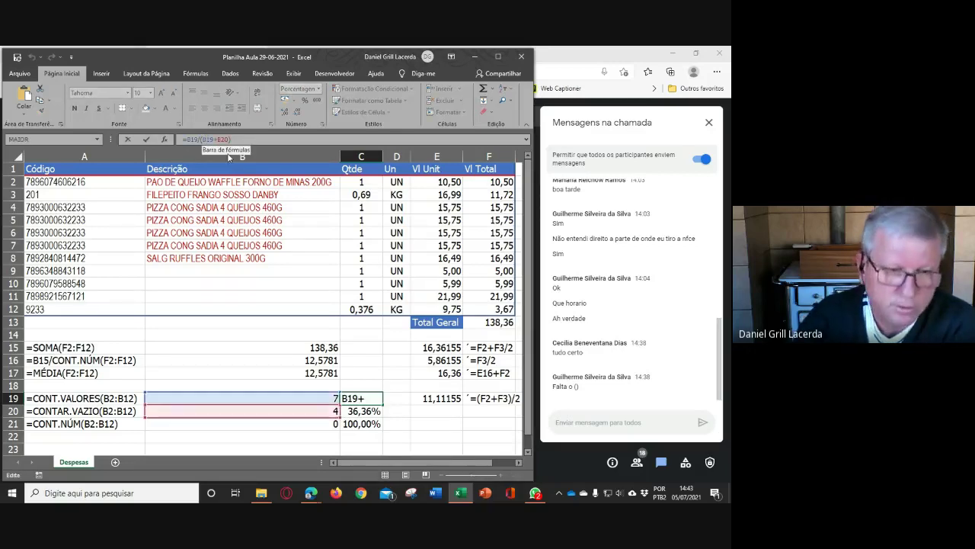
{"action": "key", "text": "BackSpace"}
{"action": "left_click", "coordinate": [229, 141]}
{"action": "key", "text": "BackSpace"}
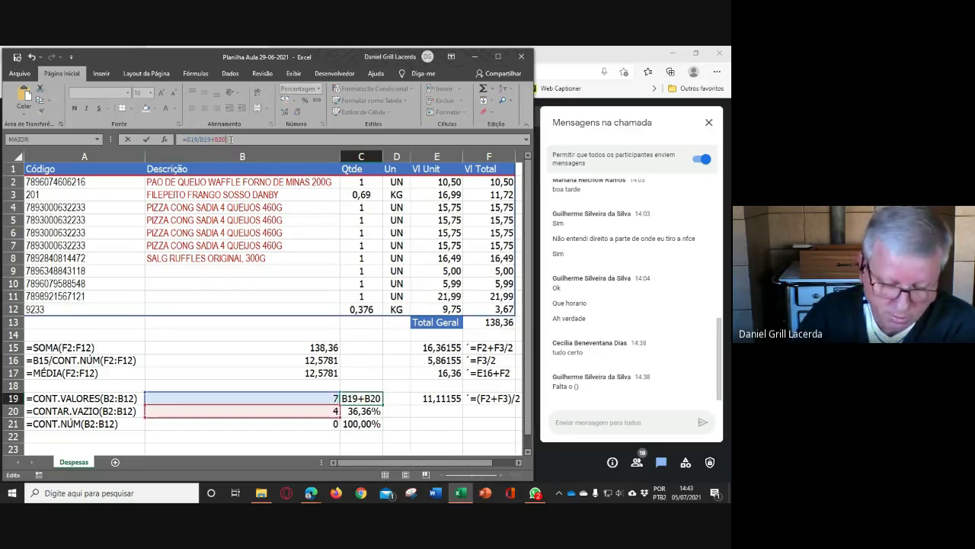
{"action": "key", "text": "Return"}
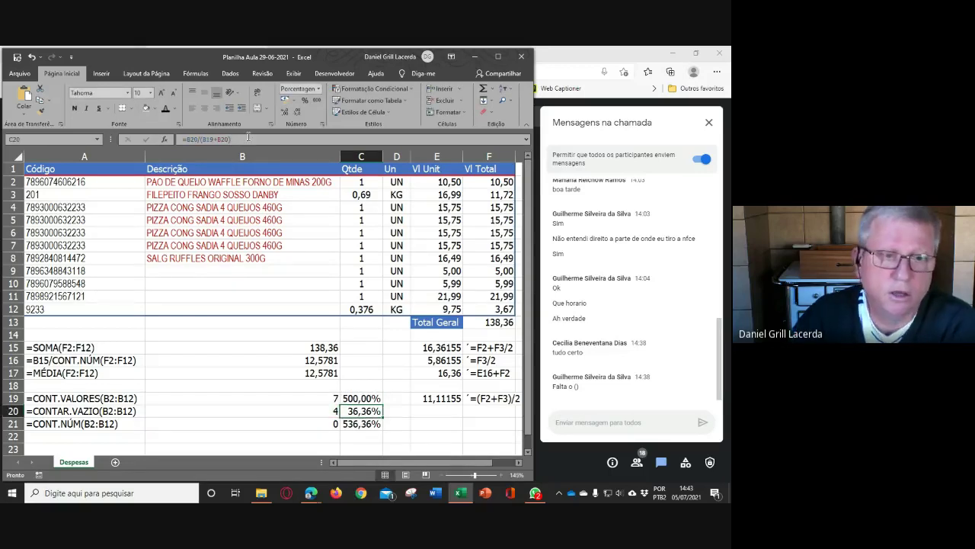
- Remove the parentheses from the formula in C20 so that it reads =B20/B19+B20
{"action": "left_click", "coordinate": [199, 139]}
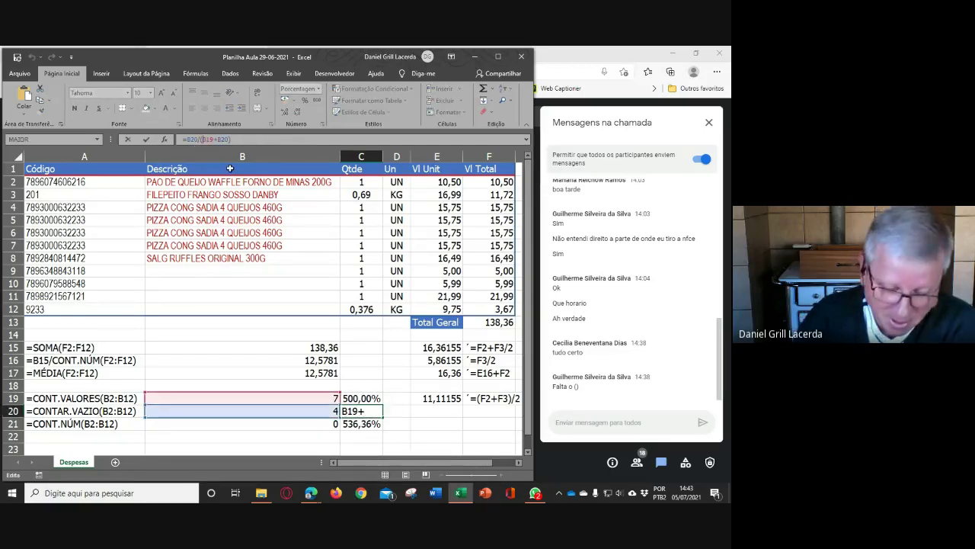
{"action": "key", "text": "BackSpace"}
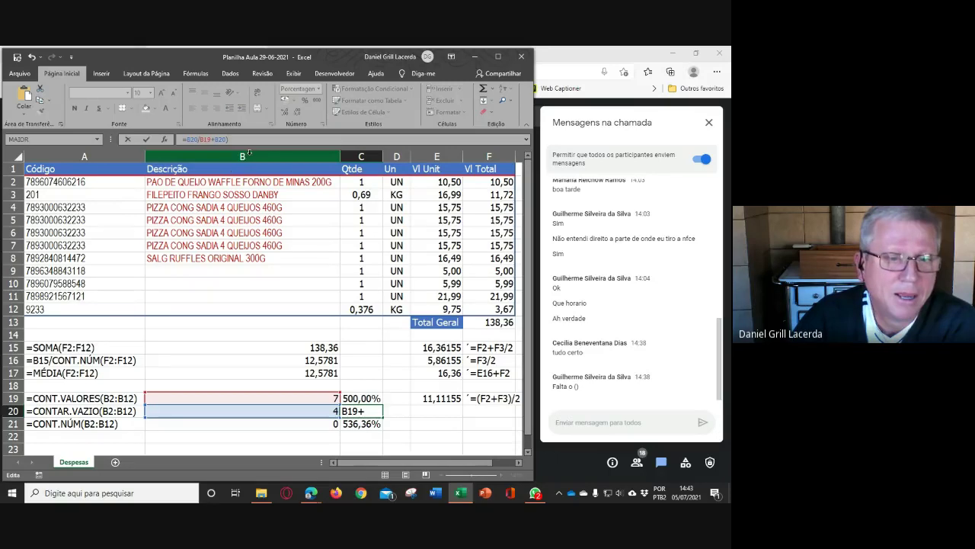
{"action": "left_click", "coordinate": [240, 138]}
{"action": "key", "text": "BackSpace"}
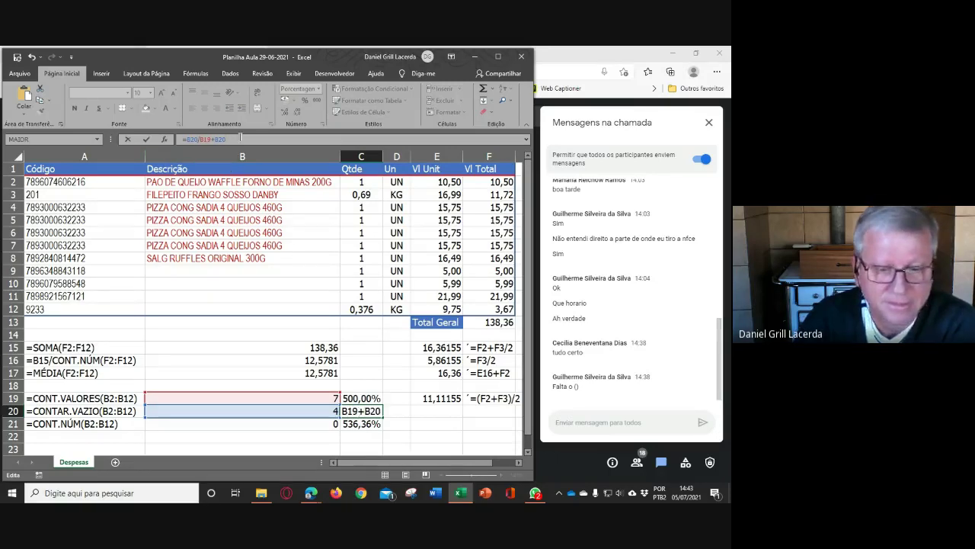
{"action": "key", "text": "Return"}
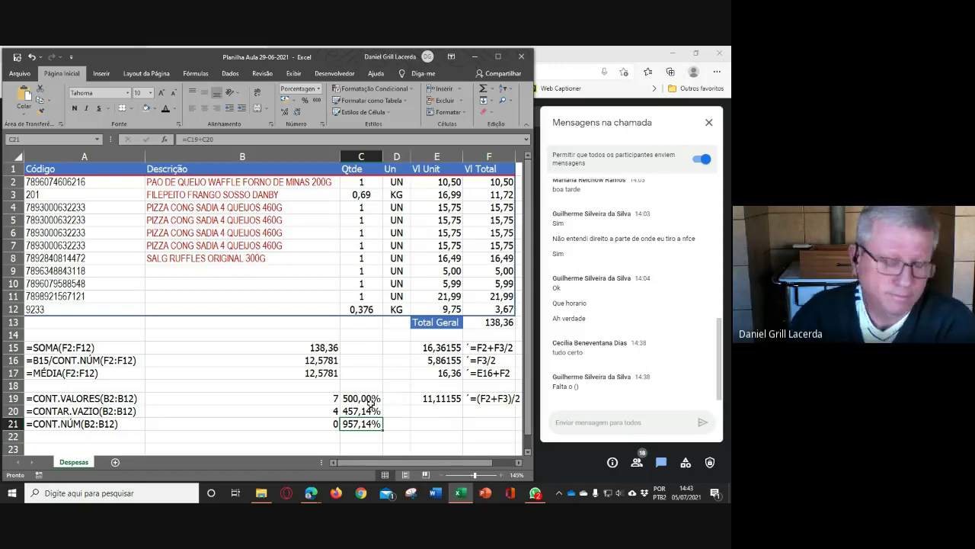
- Undo the removal of the parentheses in the C20 and C19 formulas
{"action": "key", "text": "ctrl+z"}
{"action": "key", "text": "ctrl+z"}
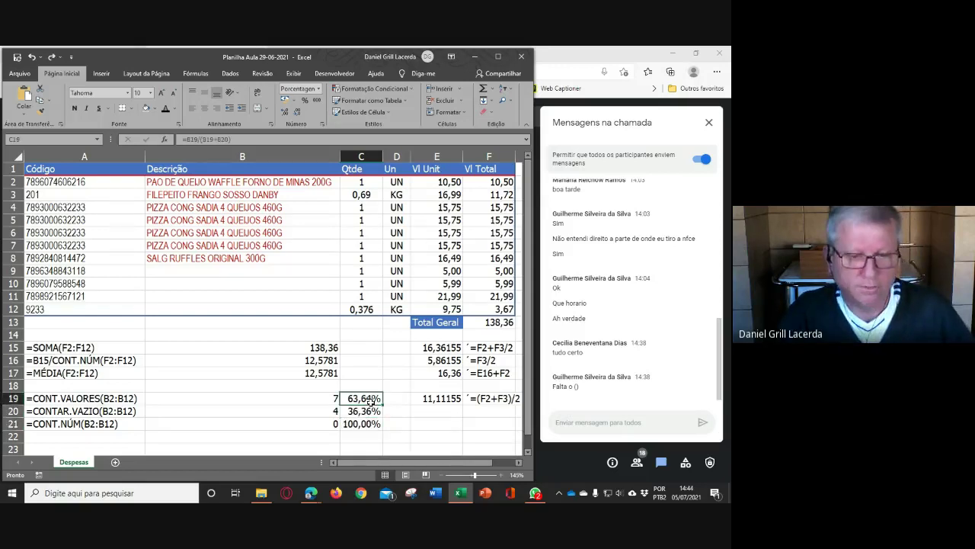
{"action": "left_click", "coordinate": [427, 426]}
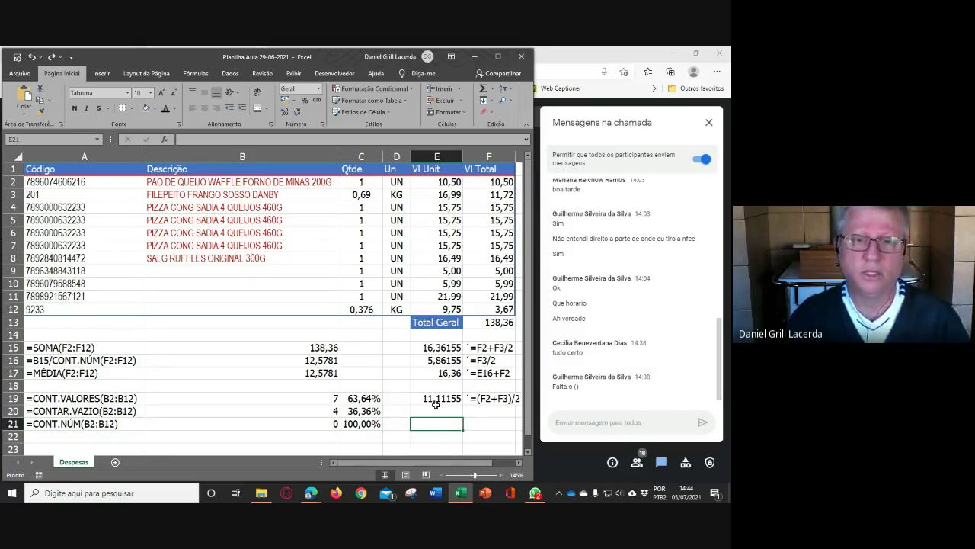
- Examine the Vl Total amounts in F2:F12 and the empty columns beside them
{"action": "left_click_drag", "start_coordinate": [494, 180], "coordinate": [497, 304]}
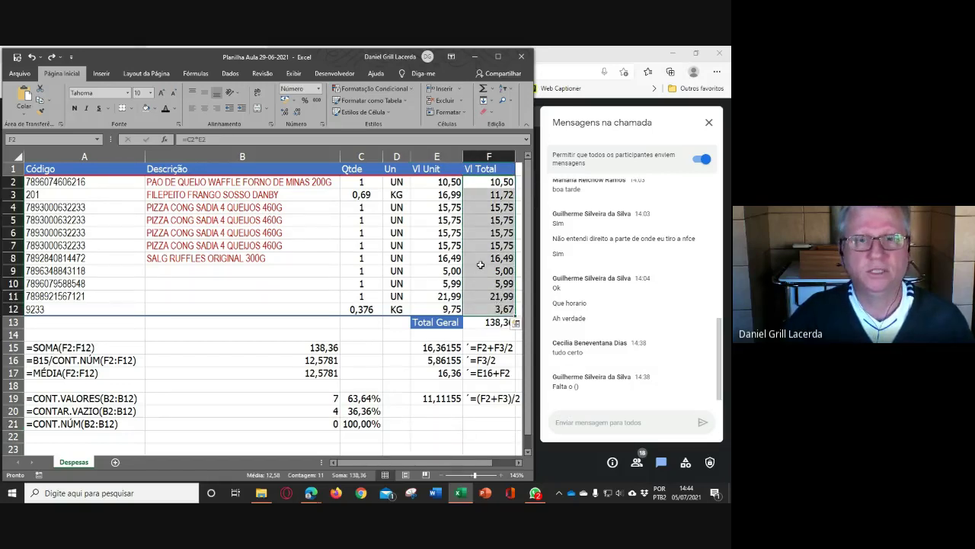
{"action": "left_click", "coordinate": [490, 183]}
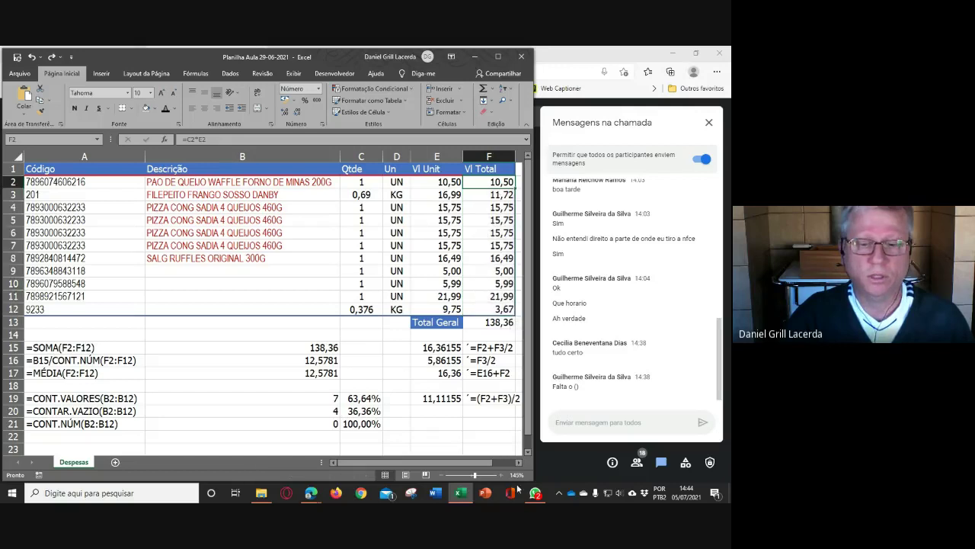
{"action": "left_click", "coordinate": [521, 464]}
{"action": "left_click", "coordinate": [521, 464]}
{"action": "left_click", "coordinate": [223, 169]}
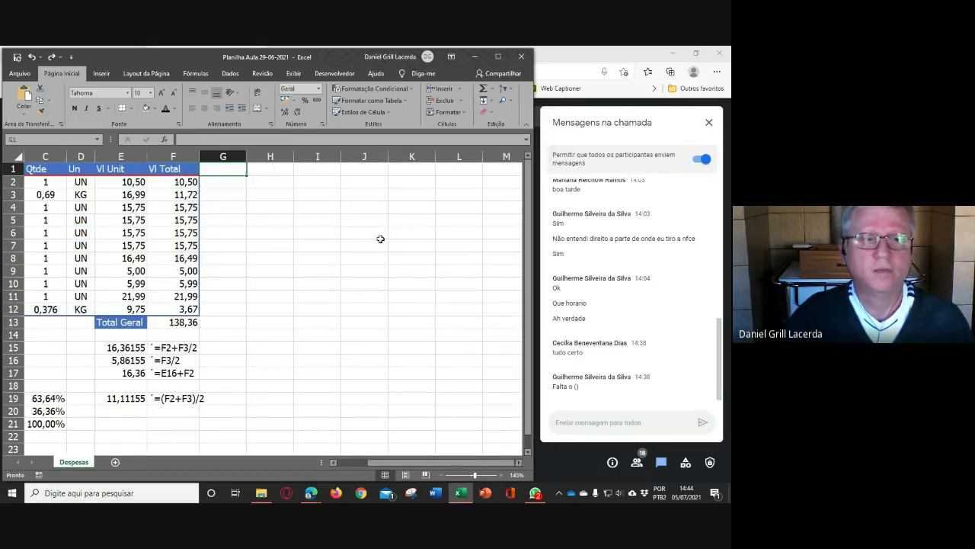
{"action": "left_click", "coordinate": [186, 184]}
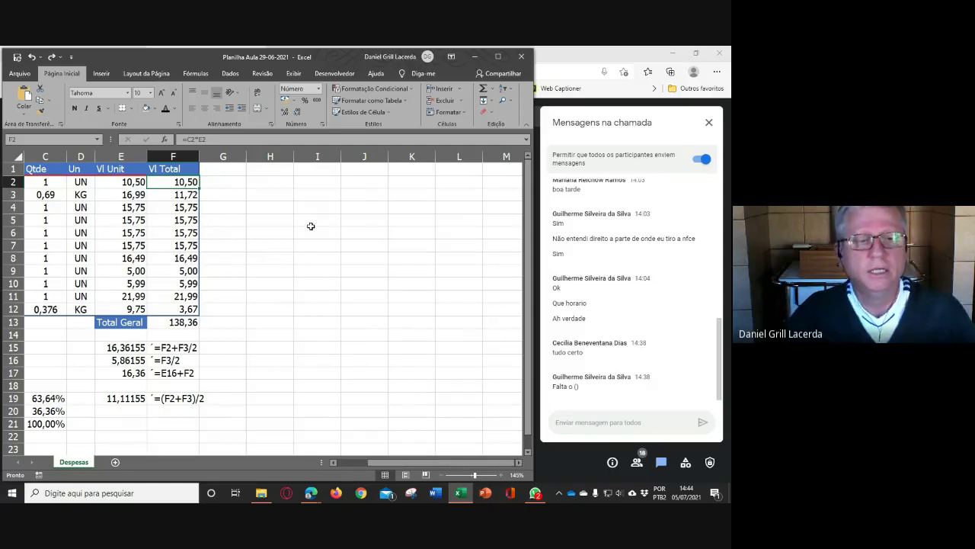
{"action": "left_click", "coordinate": [237, 324]}
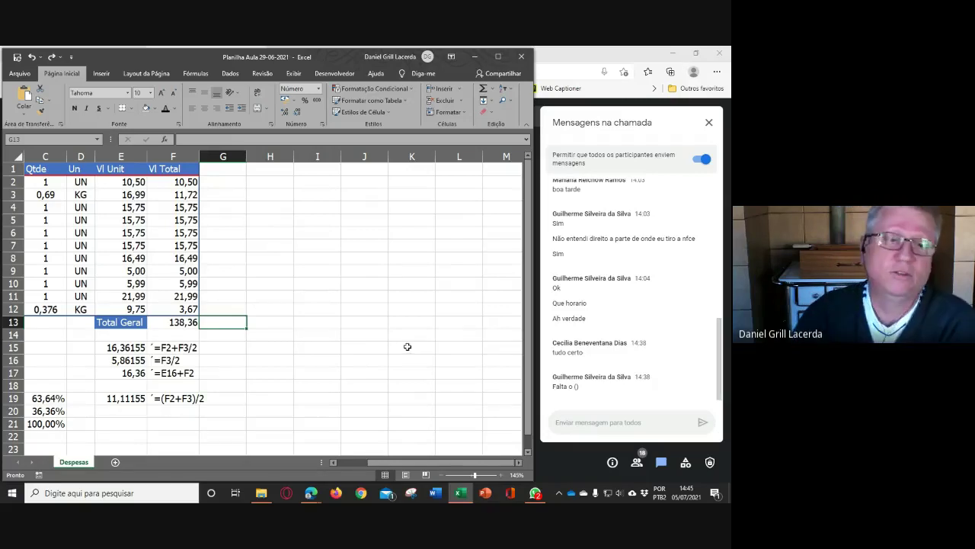
{"action": "left_click_drag", "start_coordinate": [226, 185], "coordinate": [221, 308]}
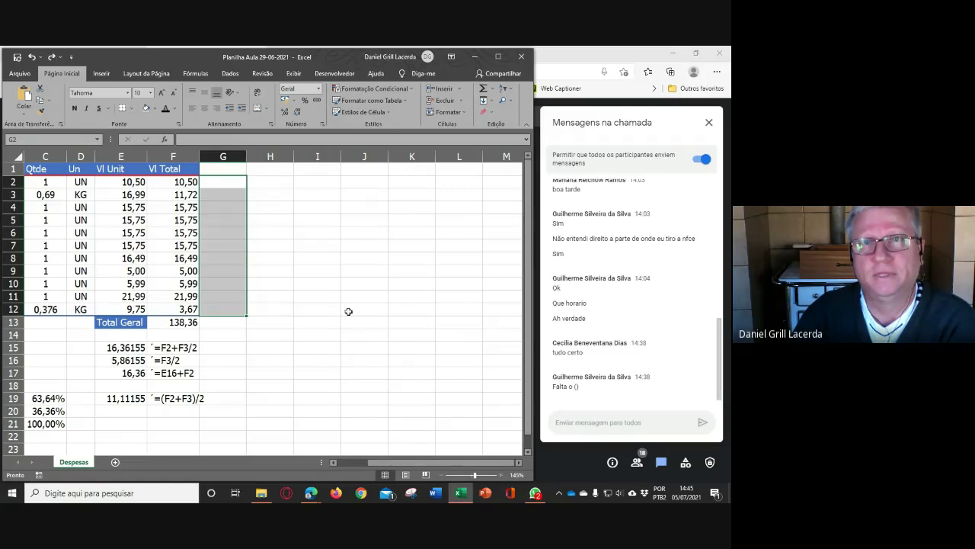
{"action": "left_click", "coordinate": [348, 312]}
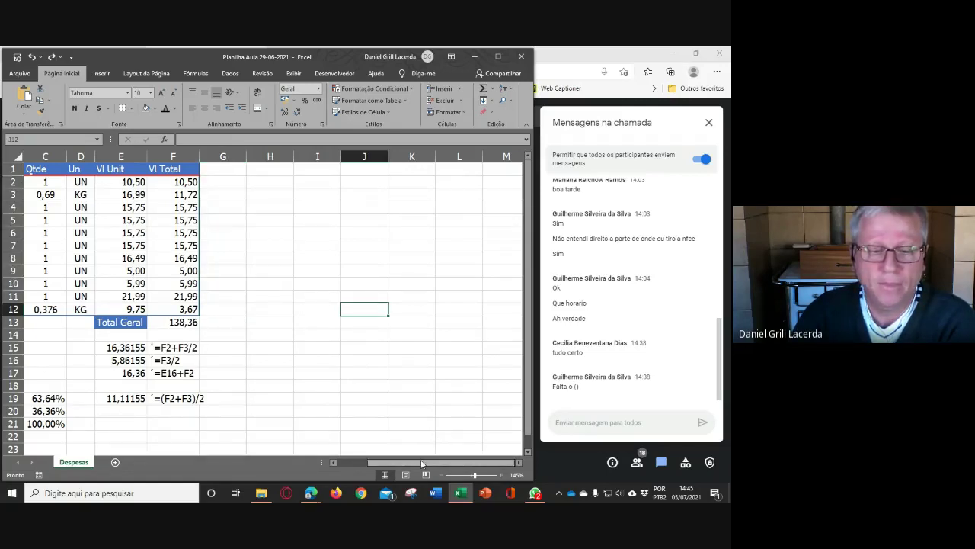
{"action": "left_click_drag", "start_coordinate": [422, 464], "coordinate": [393, 464]}
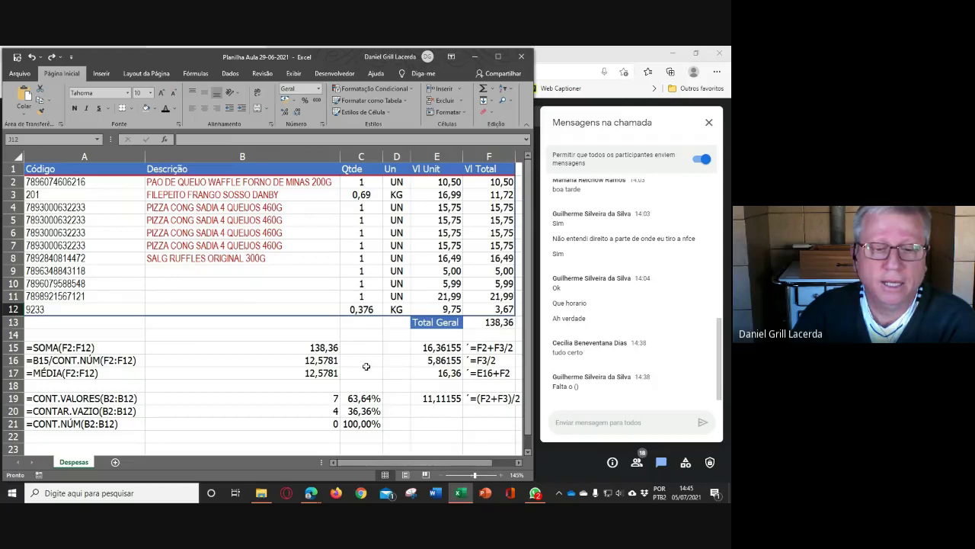
{"action": "left_click", "coordinate": [518, 462]}
{"action": "left_click", "coordinate": [518, 461]}
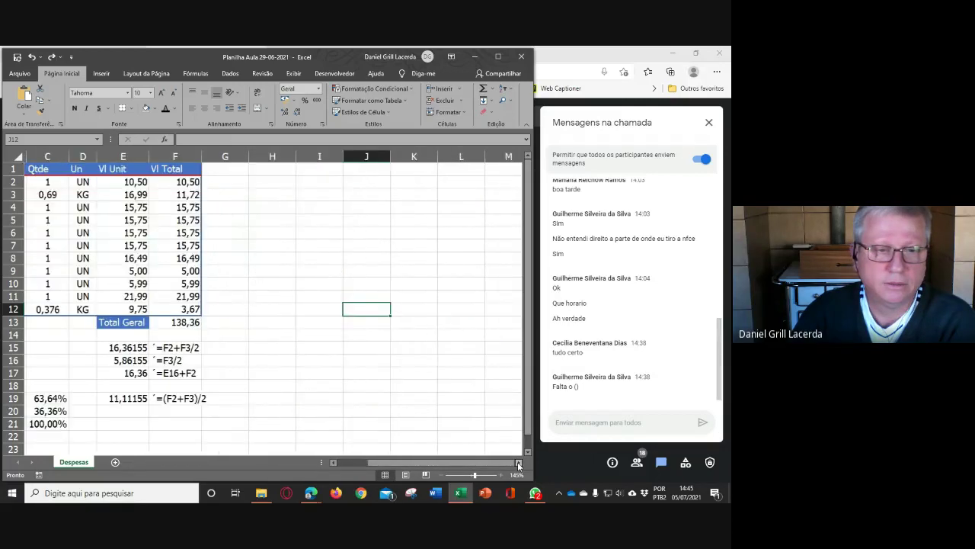
- Calculate the first item's share of the total in I2 with =F2/(SOMA(F2:F12))
{"action": "left_click", "coordinate": [308, 183]}
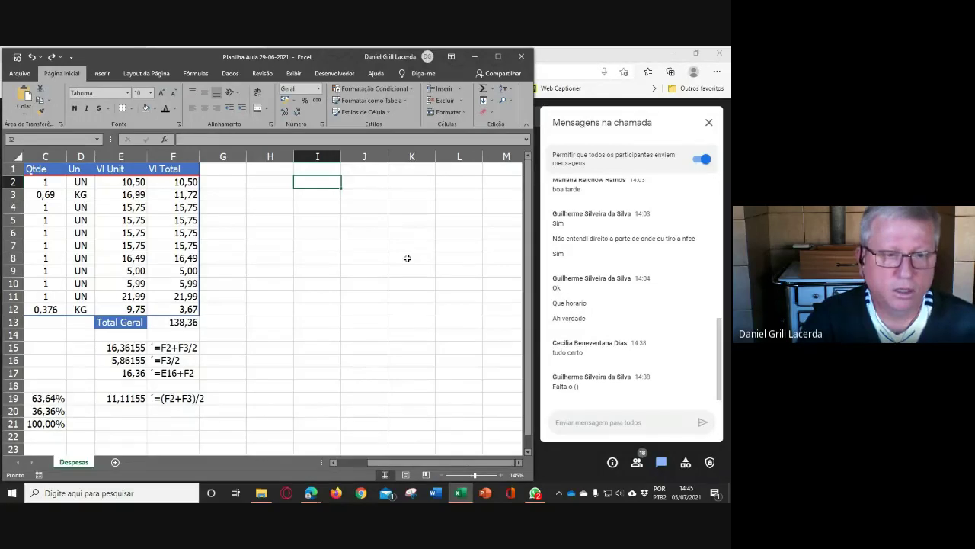
{"action": "type", "text": "="}
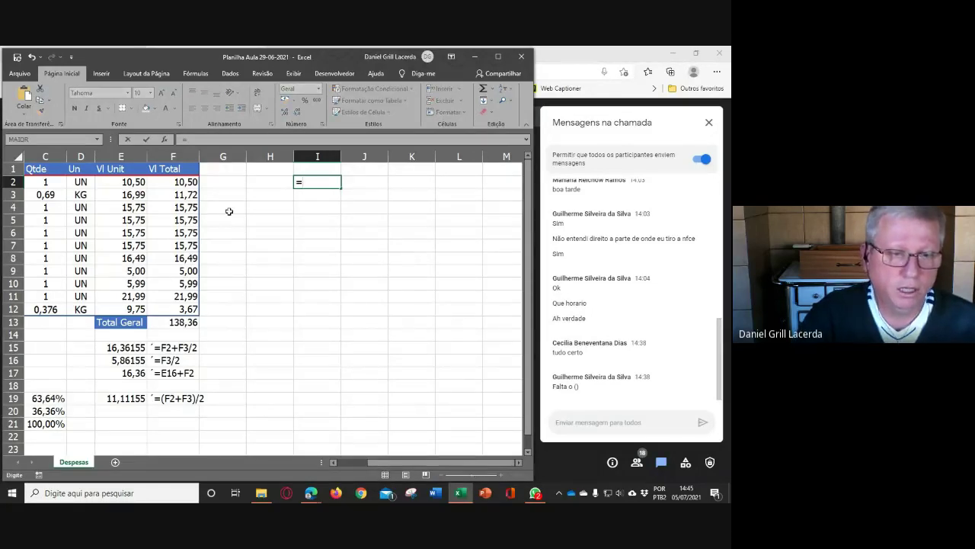
{"action": "left_click", "coordinate": [181, 181]}
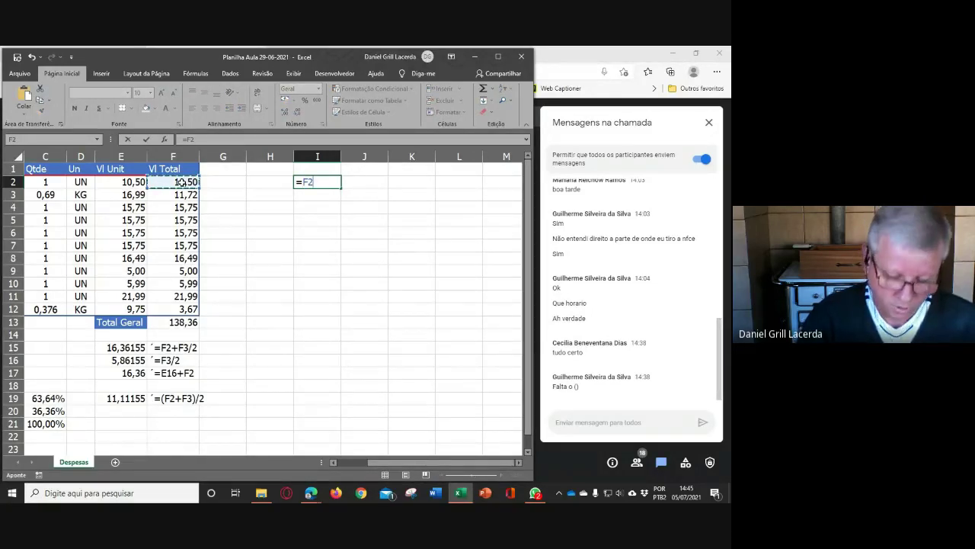
{"action": "type", "text": "/"}
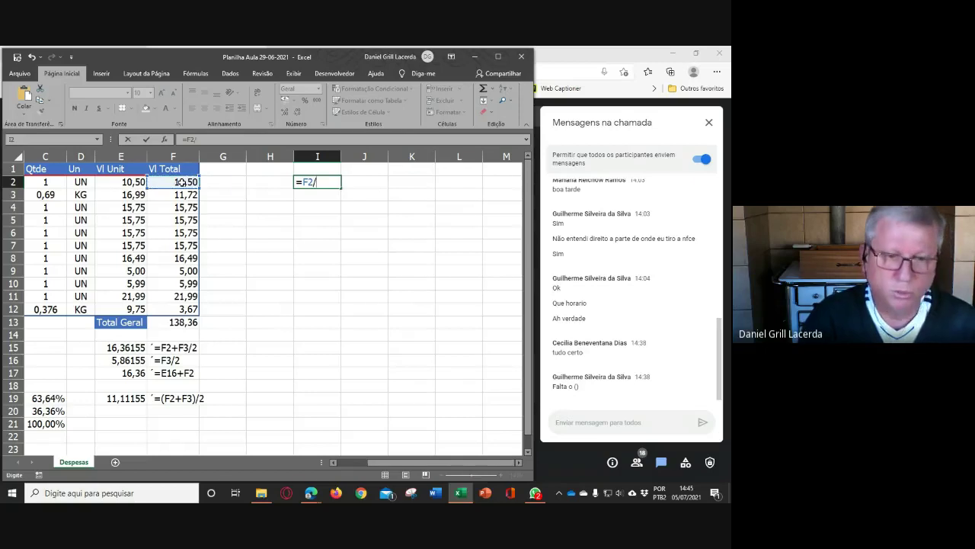
{"action": "type", "text": "("}
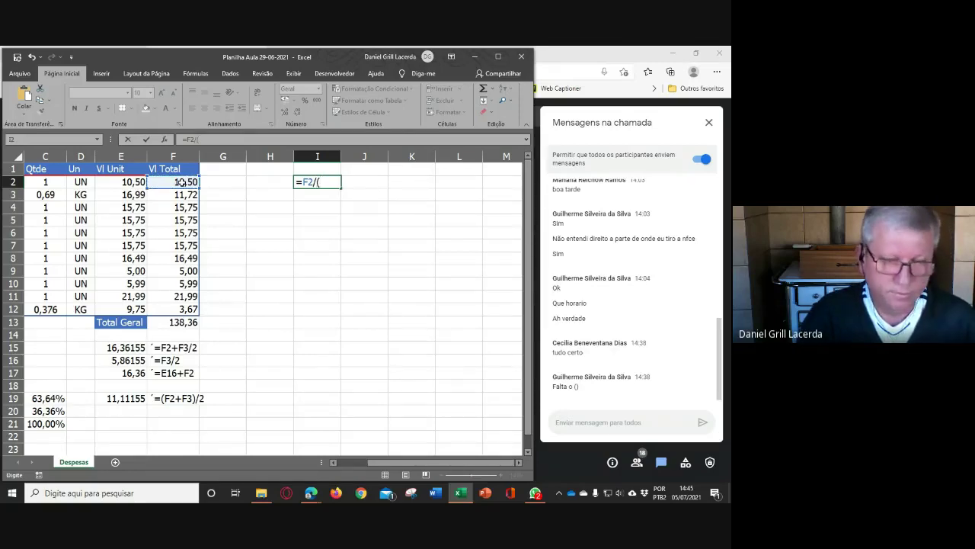
{"action": "type", "text": "som"}
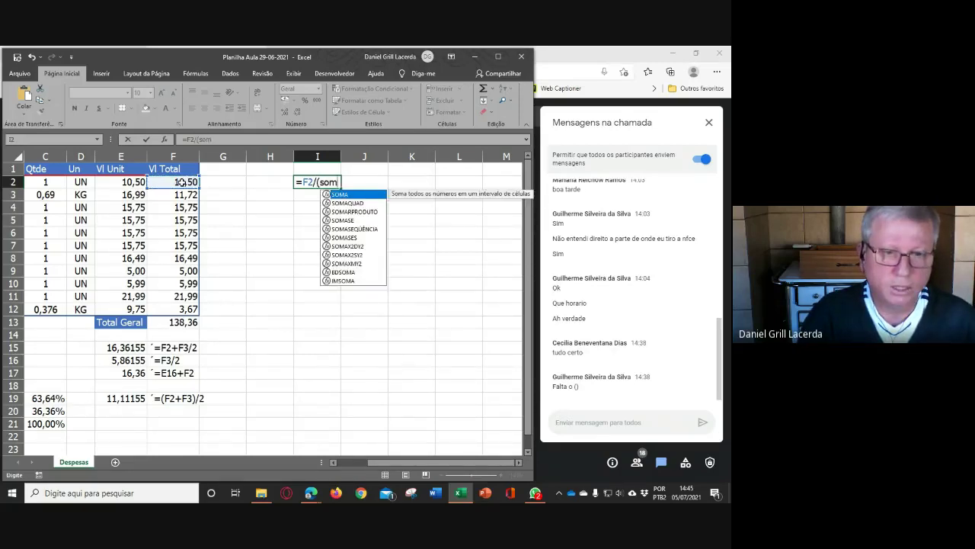
{"action": "type", "text": "a("}
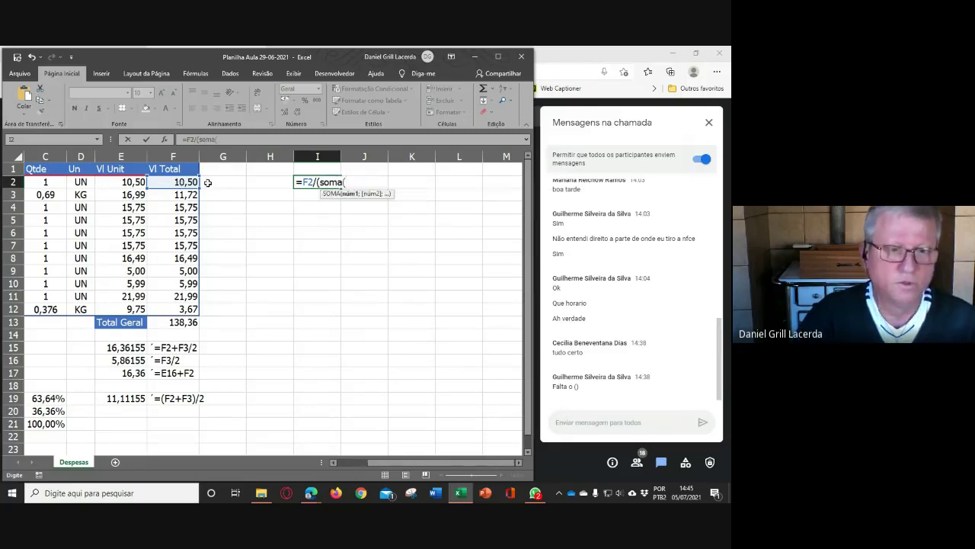
{"action": "left_click_drag", "start_coordinate": [185, 182], "coordinate": [188, 305]}
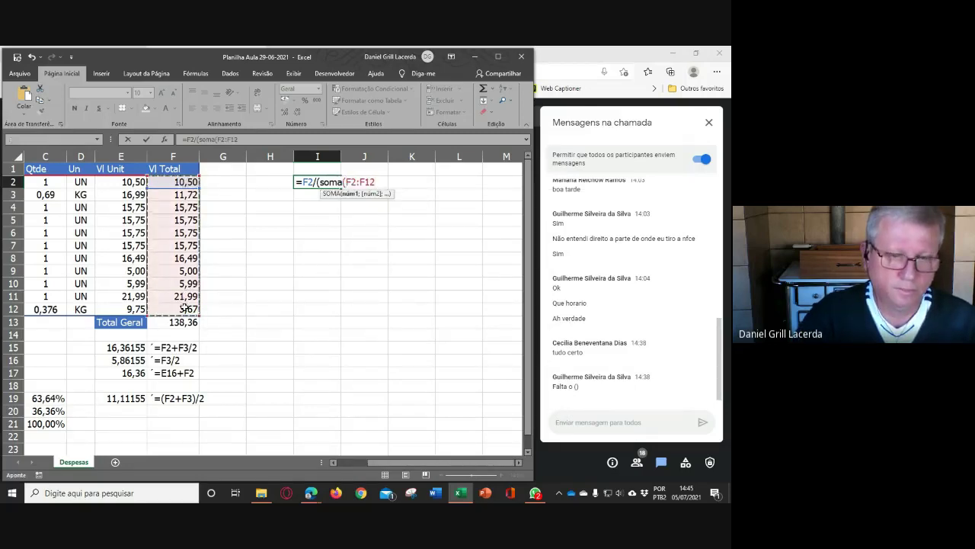
{"action": "type", "text": ")"}
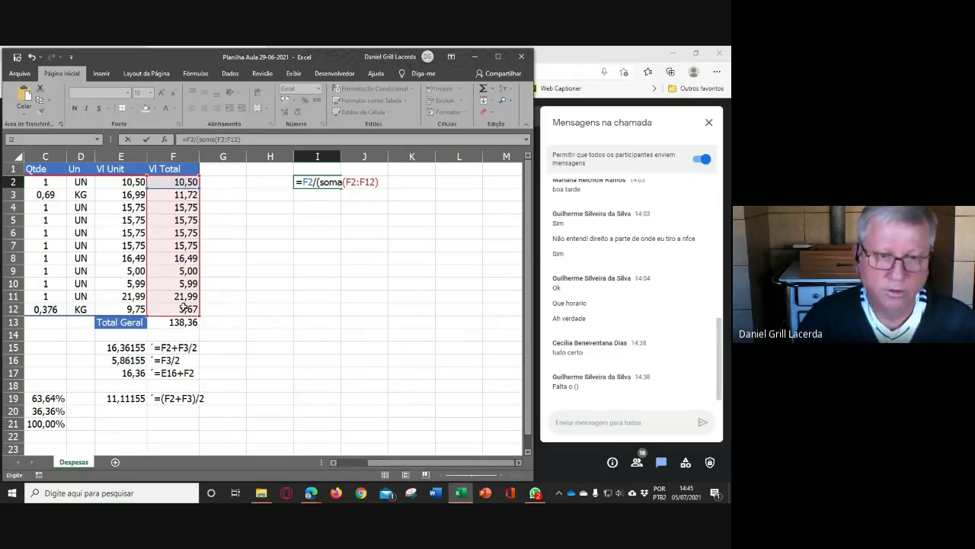
{"action": "type", "text": ")"}
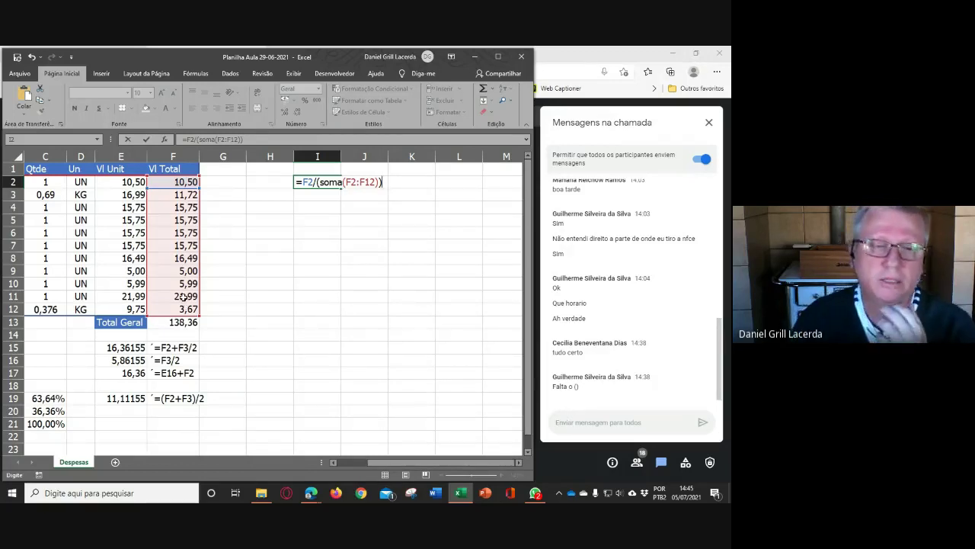
{"action": "key", "text": "Return"}
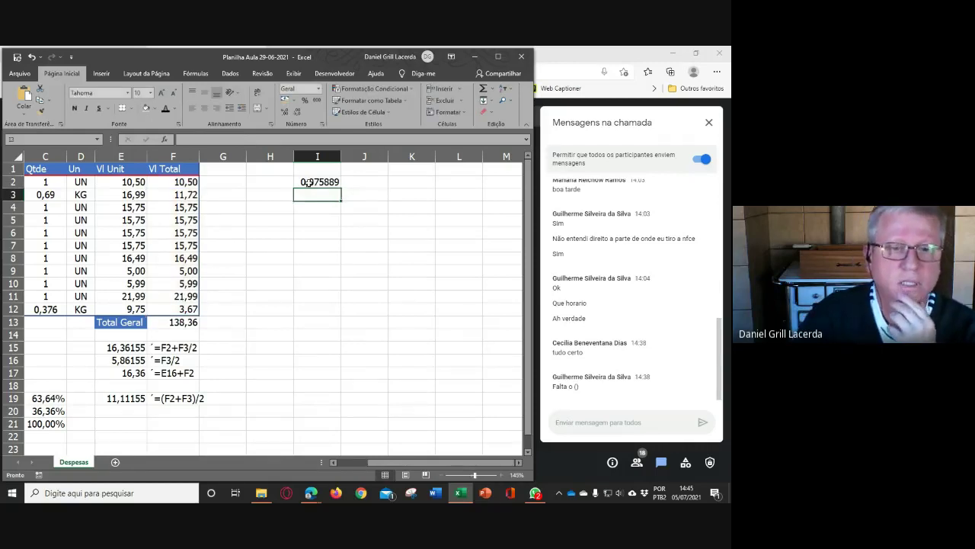
- Format I2 as a percentage with two decimal places
{"action": "left_click", "coordinate": [307, 183]}
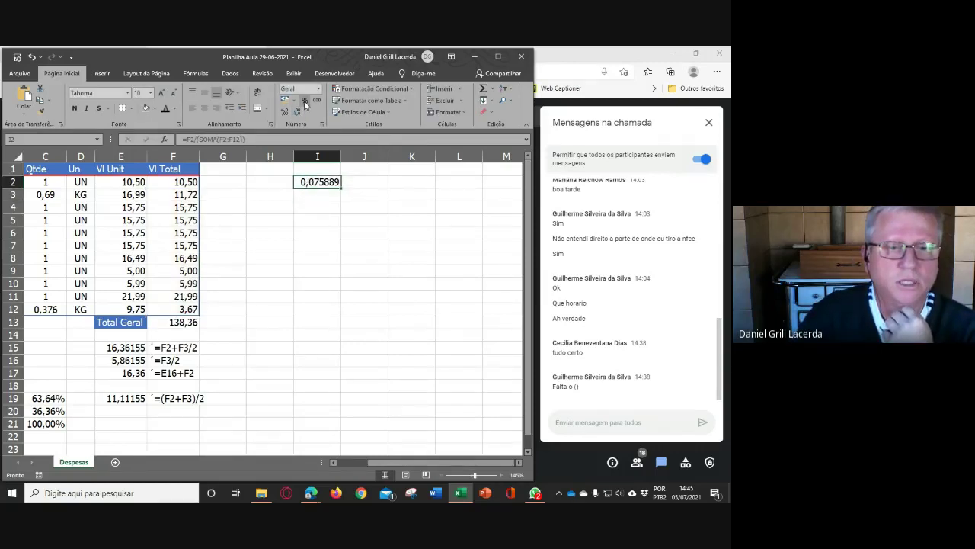
{"action": "left_click", "coordinate": [304, 102]}
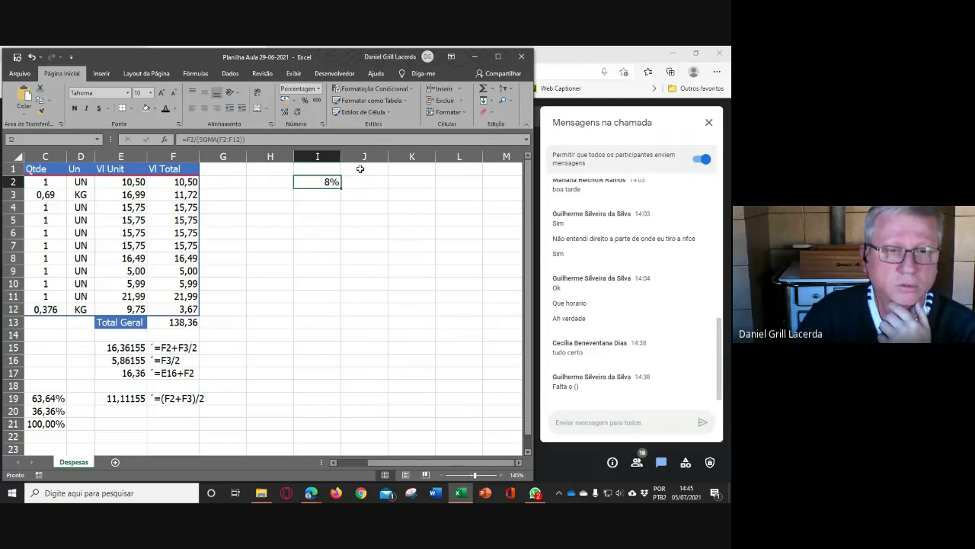
{"action": "left_click", "coordinate": [285, 111]}
{"action": "left_click", "coordinate": [285, 111]}
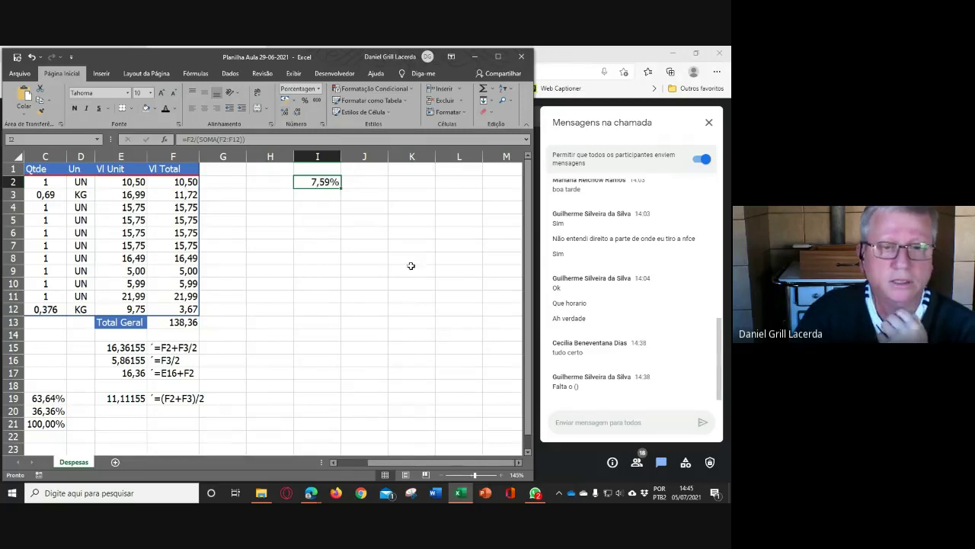
- Show the formula of I2 as text in J2 with =FÓRMULATEXTO(I2)
{"action": "left_click", "coordinate": [379, 182]}
{"action": "type", "text": "=fórm"}
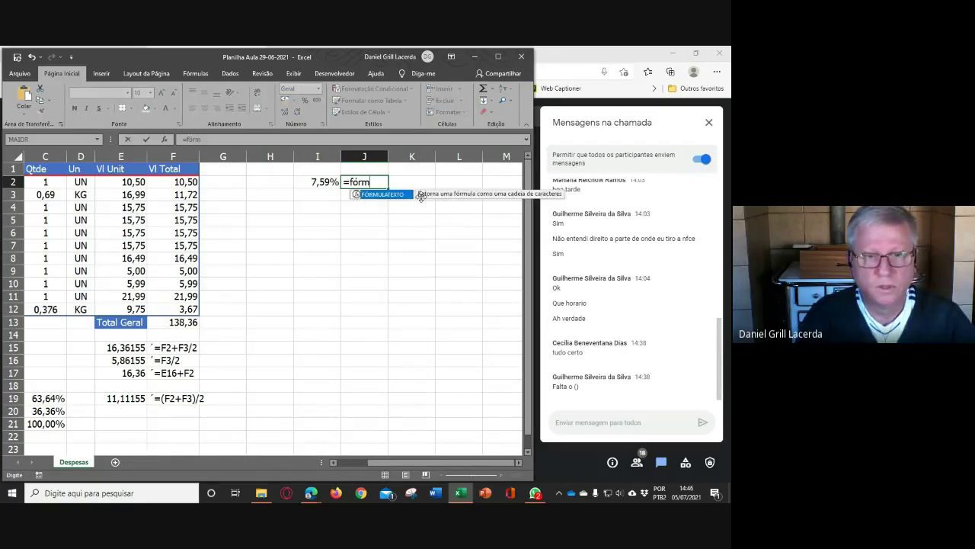
{"action": "key", "text": "Tab"}
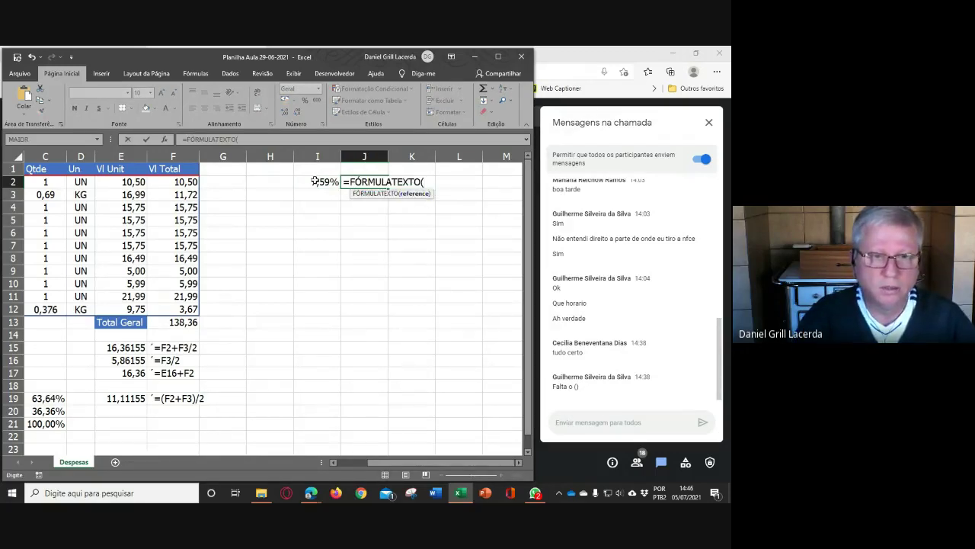
{"action": "left_click", "coordinate": [315, 181]}
{"action": "type", "text": ")"}
{"action": "key", "text": "Return"}
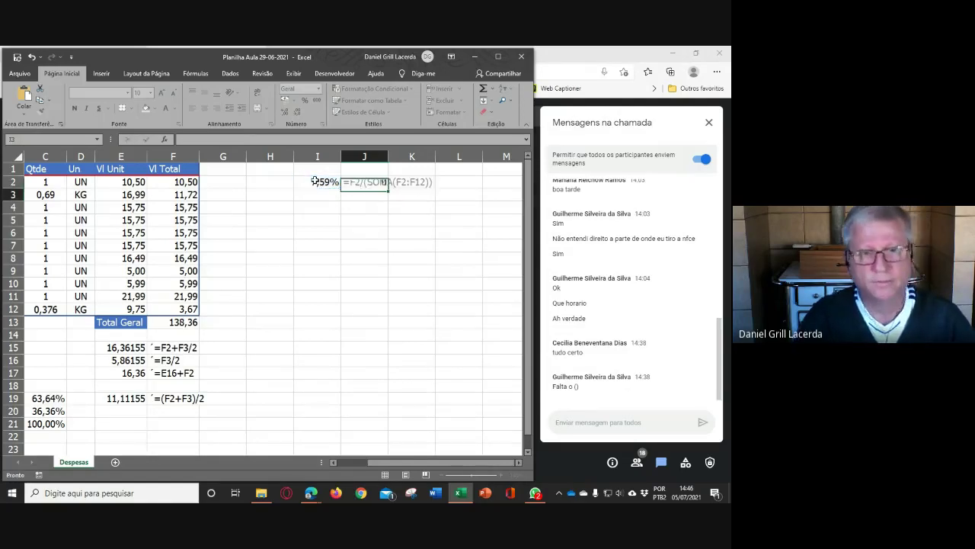
- Copy the share calculation and its formula text from I2:J2 down into row 3
{"action": "left_click", "coordinate": [418, 294]}
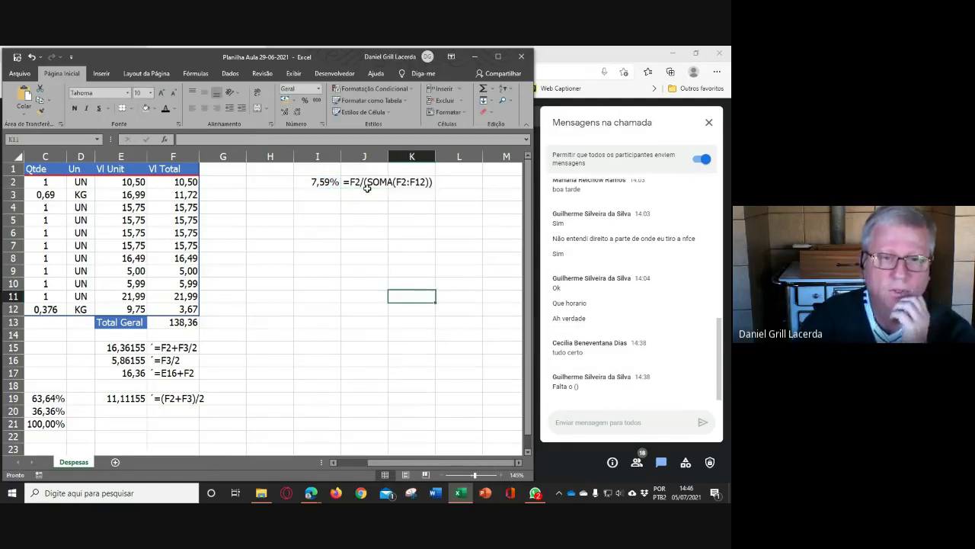
{"action": "left_click", "coordinate": [366, 186]}
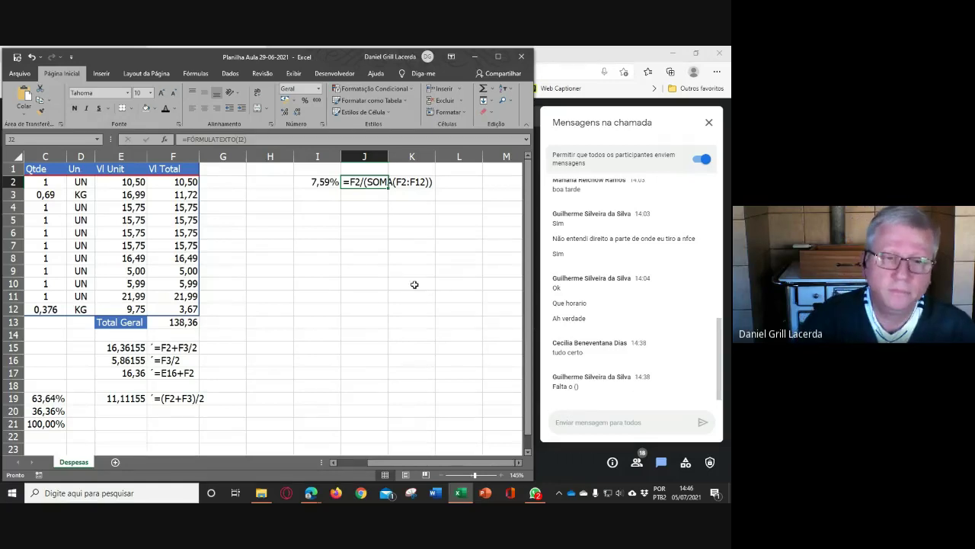
{"action": "left_click", "coordinate": [330, 182]}
{"action": "mouse_move", "coordinate": [331, 182]}
{"action": "left_mouse_down"}
{"action": "mouse_move", "coordinate": [390, 191]}
{"action": "mouse_move", "coordinate": [363, 204]}
{"action": "mouse_move", "coordinate": [327, 194]}
{"action": "left_mouse_up"}
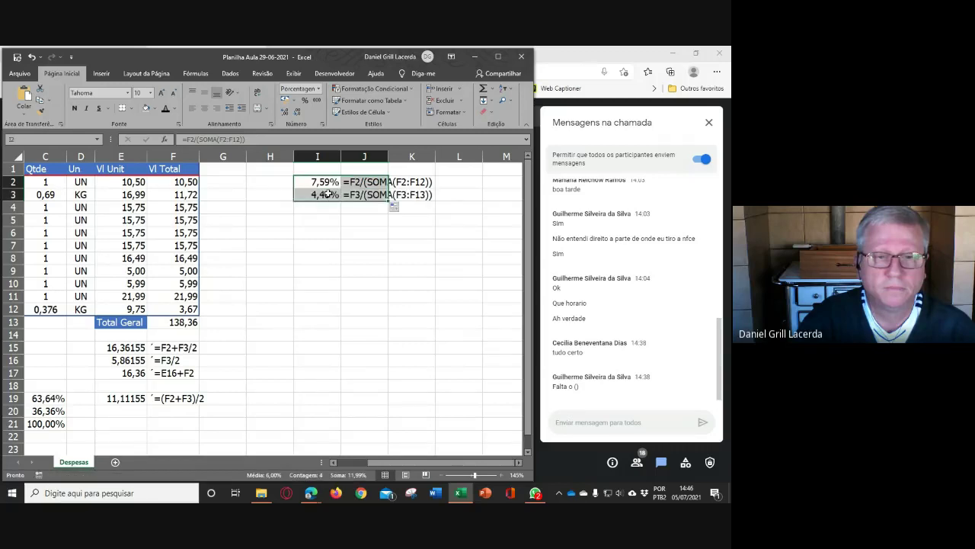
{"action": "left_click", "coordinate": [328, 194]}
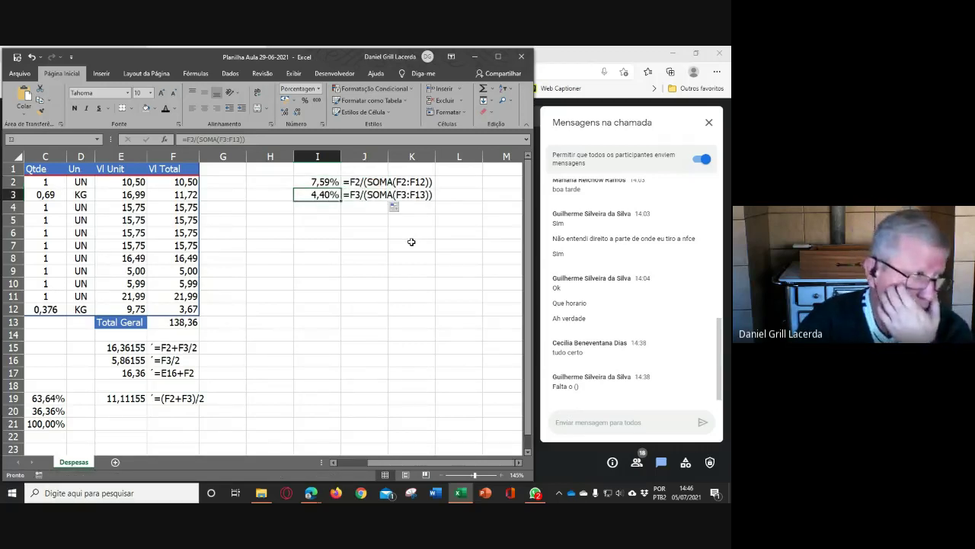
- Replace the formula in I3 with an exact copy of the one in I2, =F2/(SOMA(F2:F12))
{"action": "left_click", "coordinate": [330, 183]}
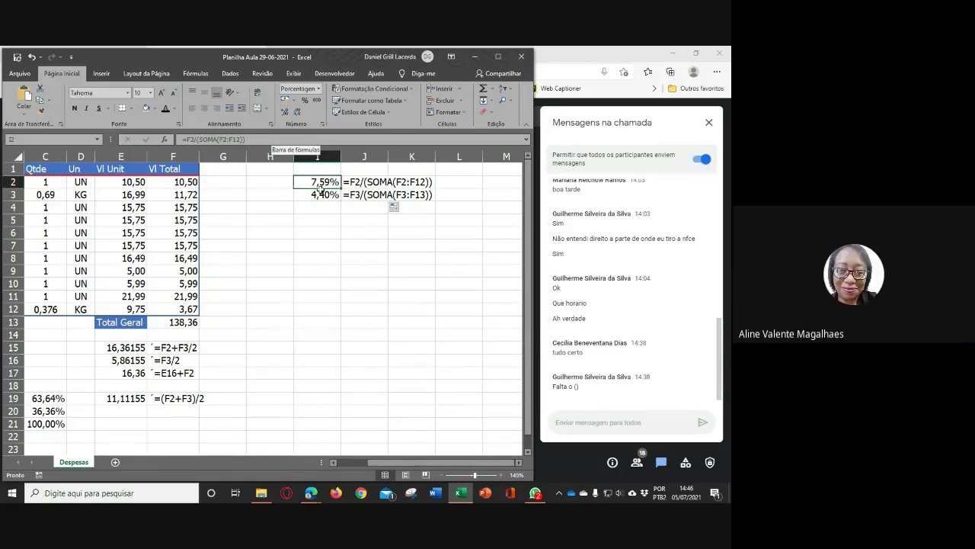
{"action": "left_click", "coordinate": [267, 139]}
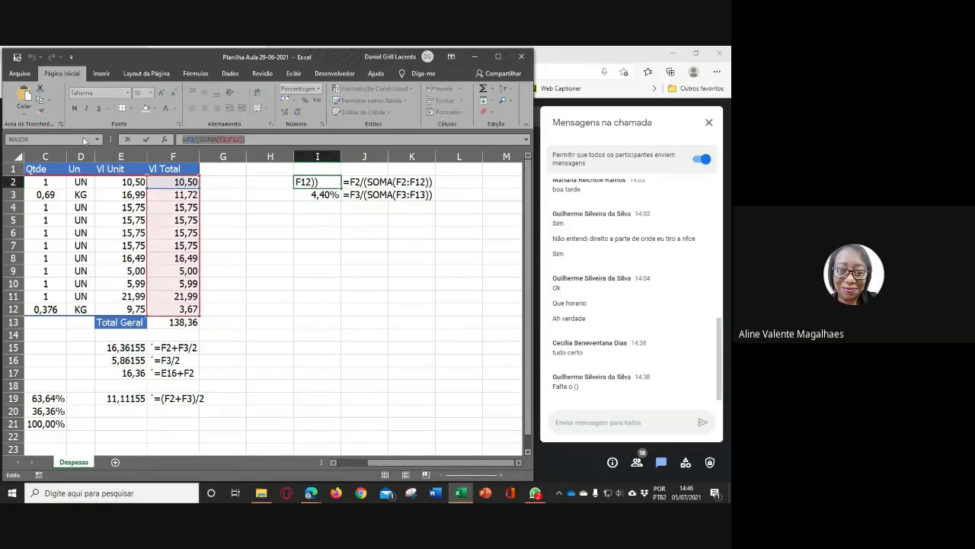
{"action": "left_click_drag", "start_coordinate": [348, 204], "coordinate": [343, 198]}
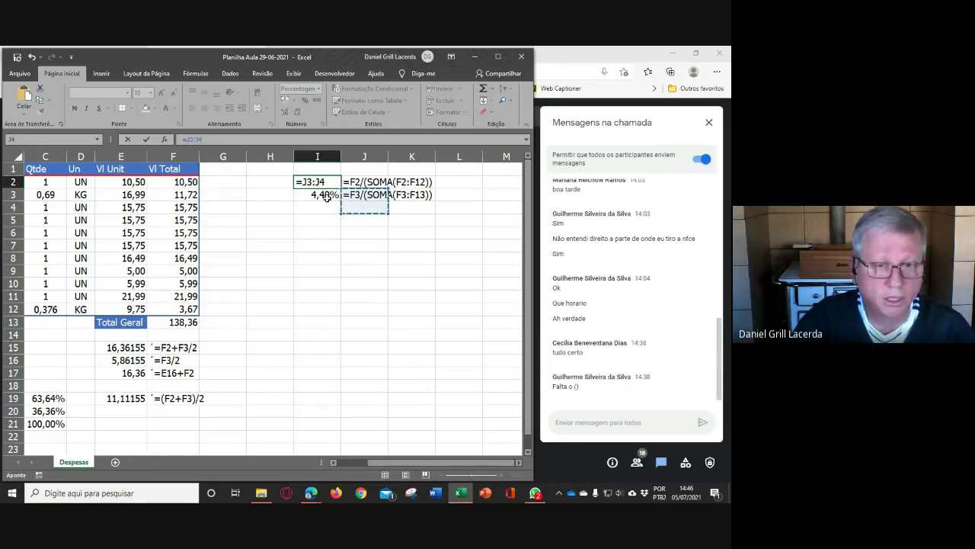
{"action": "key", "text": "Escape"}
{"action": "left_click", "coordinate": [327, 196]}
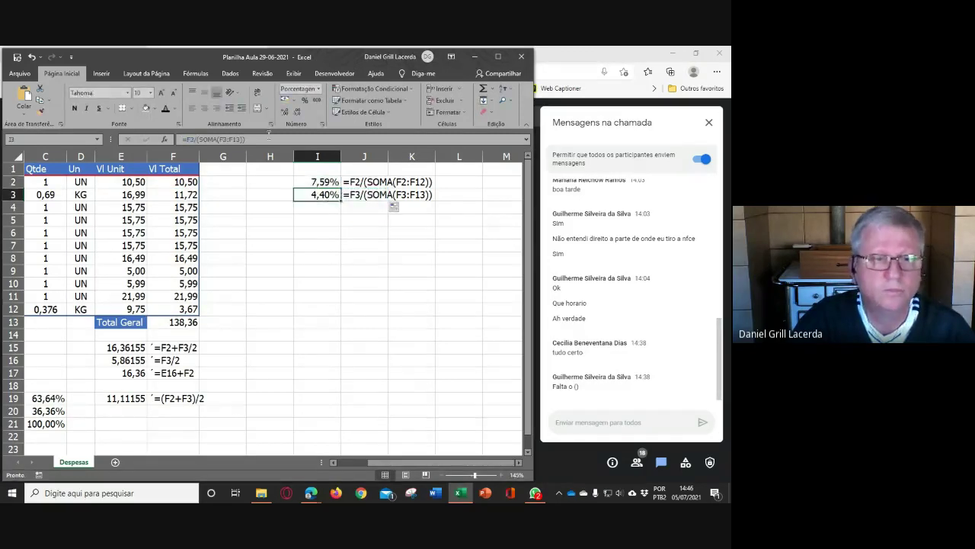
{"action": "type", "text": "=F2/(SOMA(F2:F12))"}
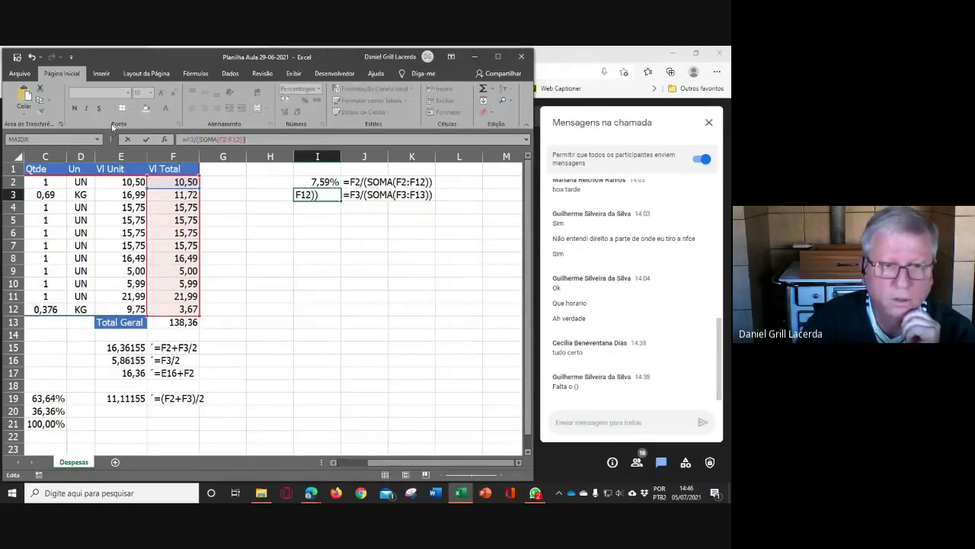
{"action": "key", "text": "Return"}
- Remove the outer parentheses around SOMA in I3 so the formula reads =F2/SOMA(F2:F12)
{"action": "left_click", "coordinate": [320, 193]}
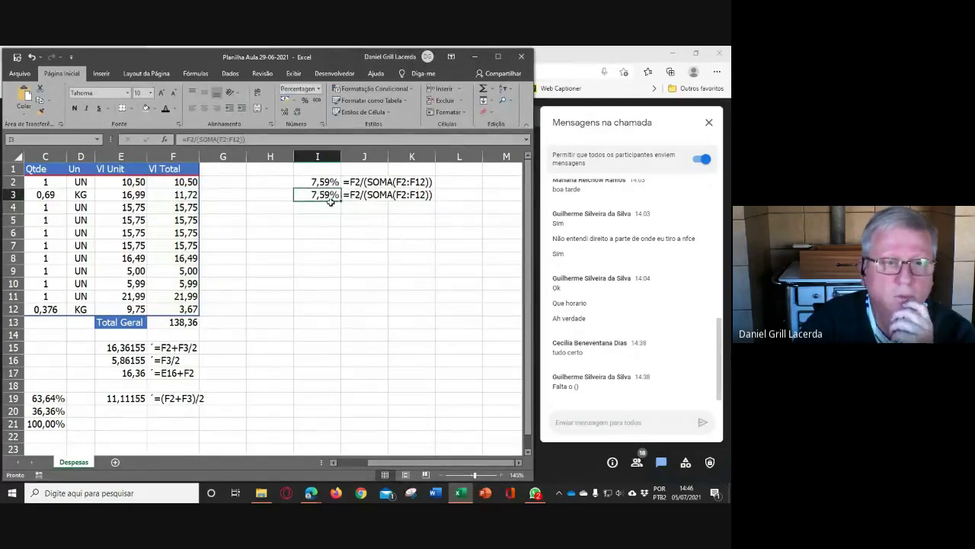
{"action": "left_click", "coordinate": [195, 140]}
{"action": "key", "text": "Delete"}
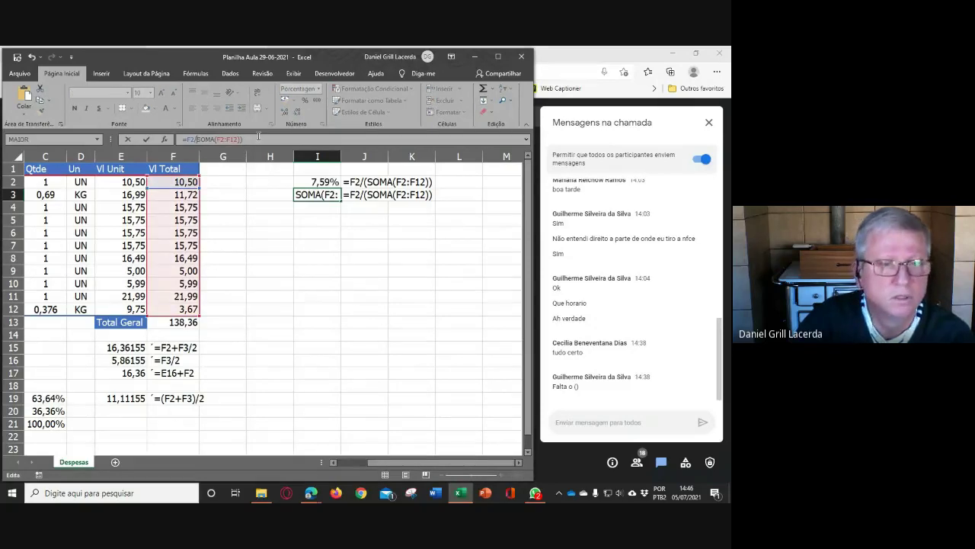
{"action": "key", "text": "End"}
{"action": "key", "text": "BackSpace"}
{"action": "key", "text": "Return"}
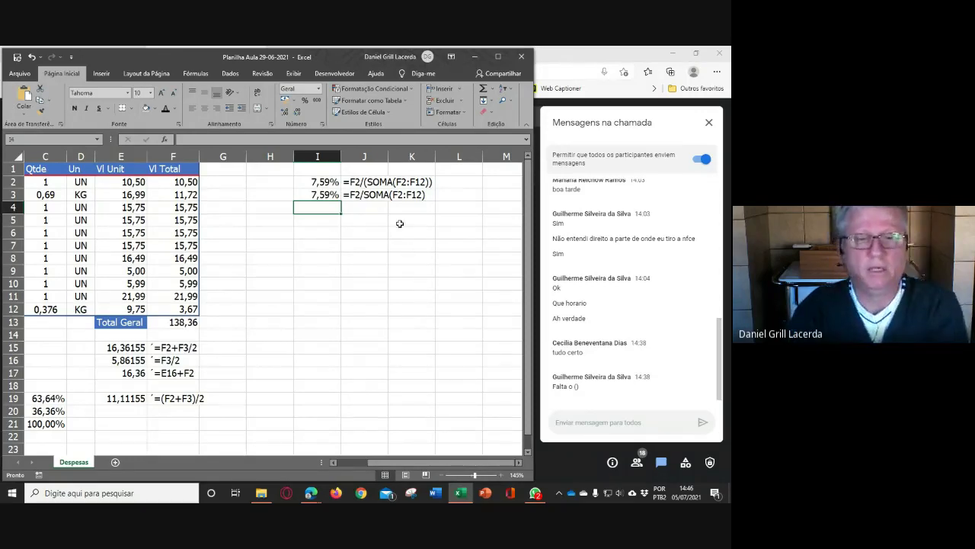
- Calculate the first item's share in I4 by dividing it by the Total Geral cell with =F2/F13
{"action": "left_click", "coordinate": [379, 181]}
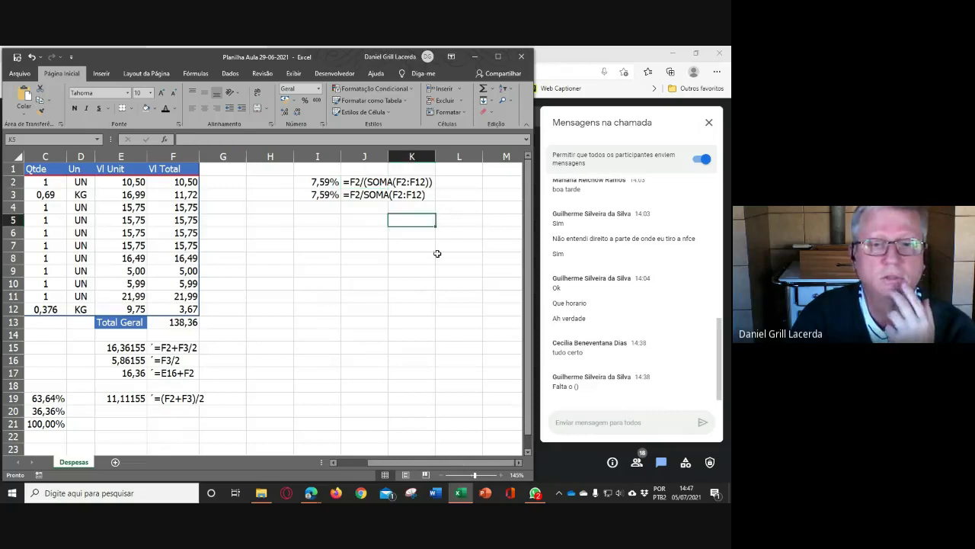
{"action": "left_click", "coordinate": [432, 220]}
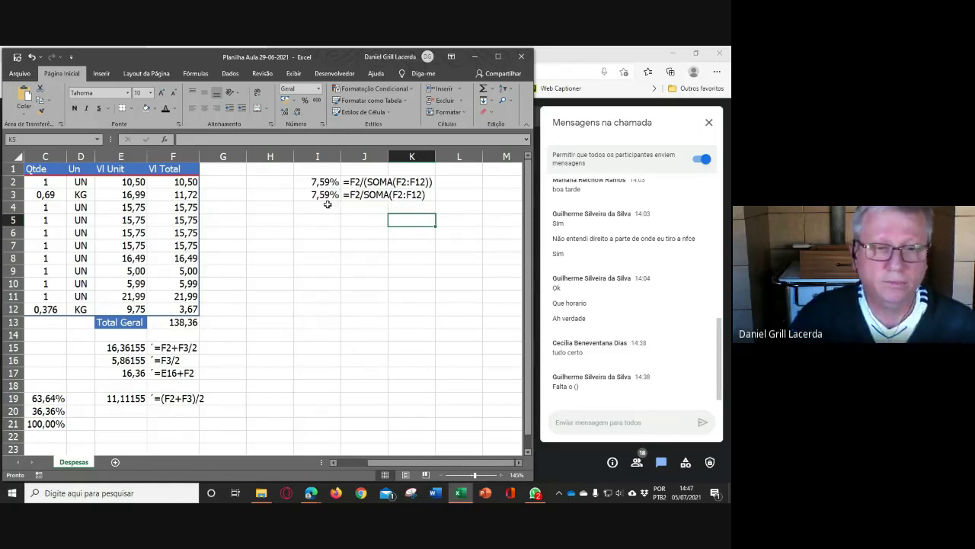
{"action": "left_click", "coordinate": [381, 182]}
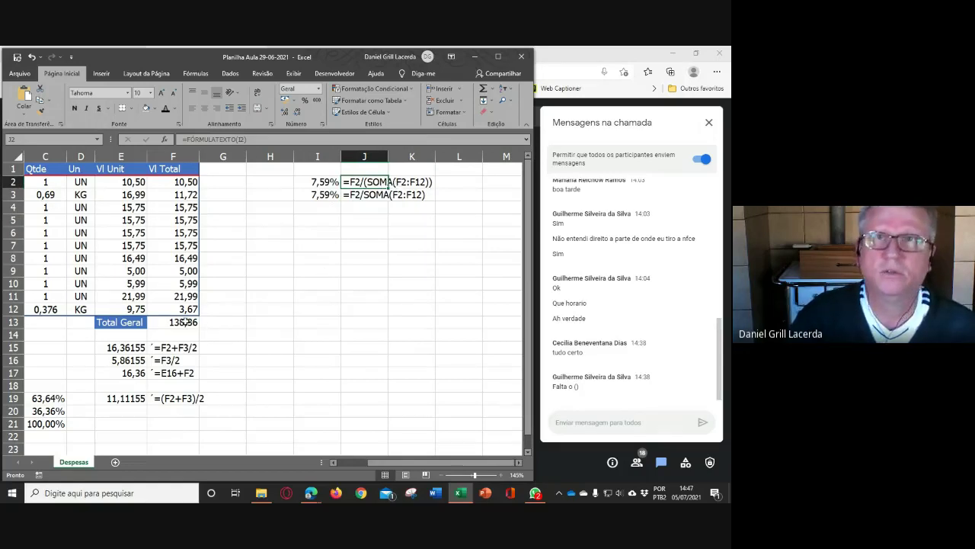
{"action": "left_click", "coordinate": [330, 207]}
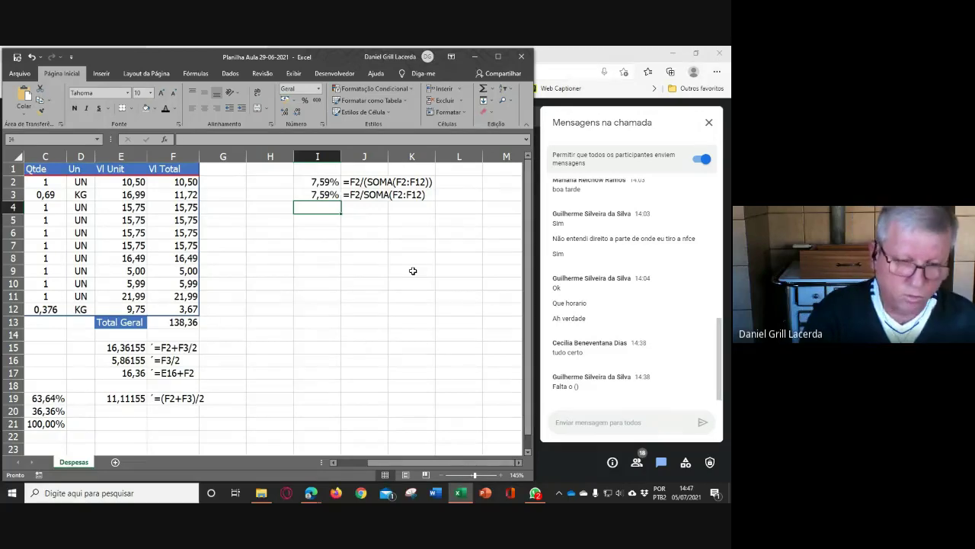
{"action": "type", "text": "="}
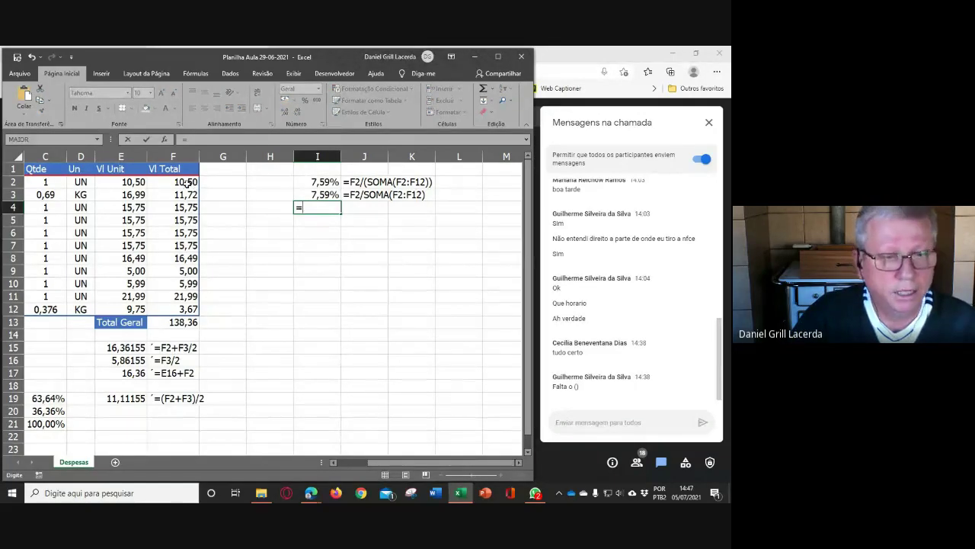
{"action": "left_click", "coordinate": [186, 182]}
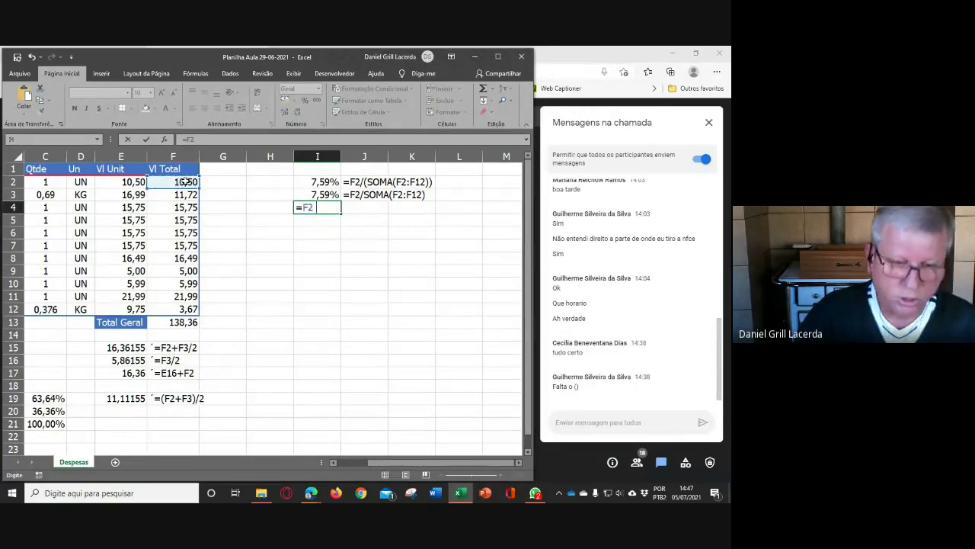
{"action": "type", "text": "/"}
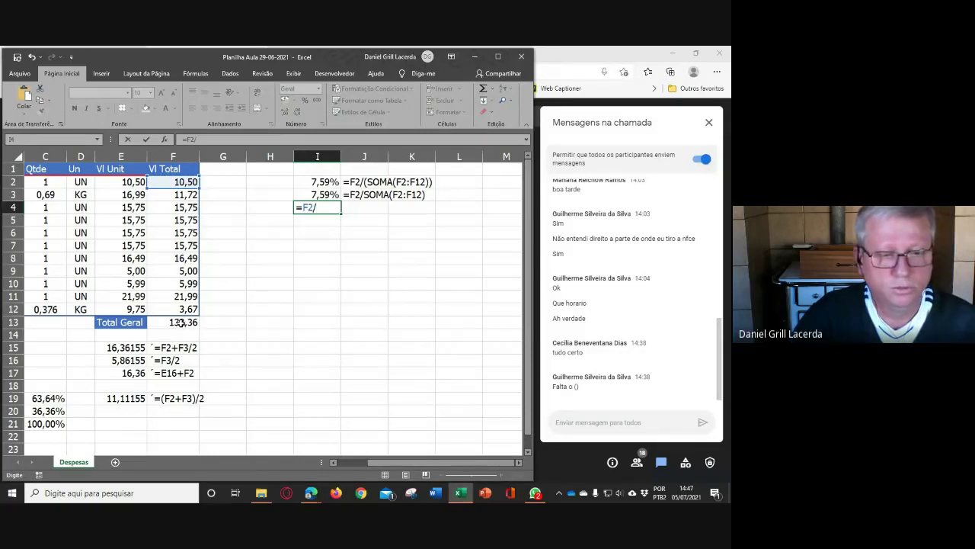
{"action": "left_click", "coordinate": [180, 323]}
{"action": "key", "text": "Return"}
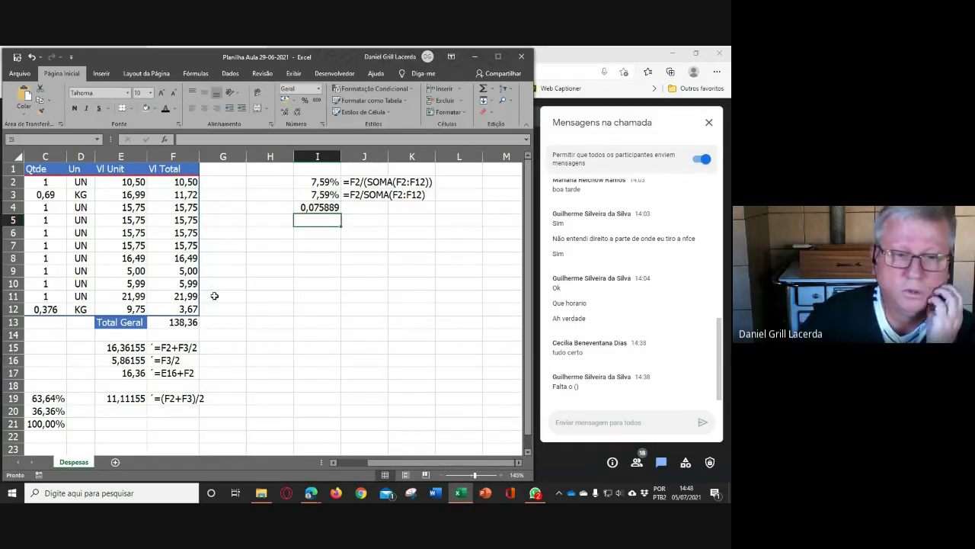
- Format I4 as a percentage with two decimal places
{"action": "left_click", "coordinate": [320, 209]}
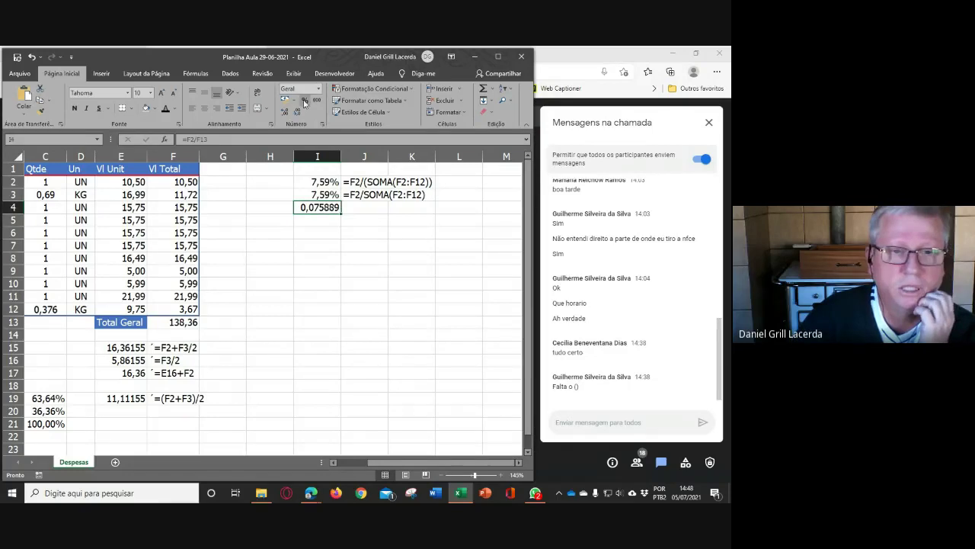
{"action": "left_click", "coordinate": [304, 102]}
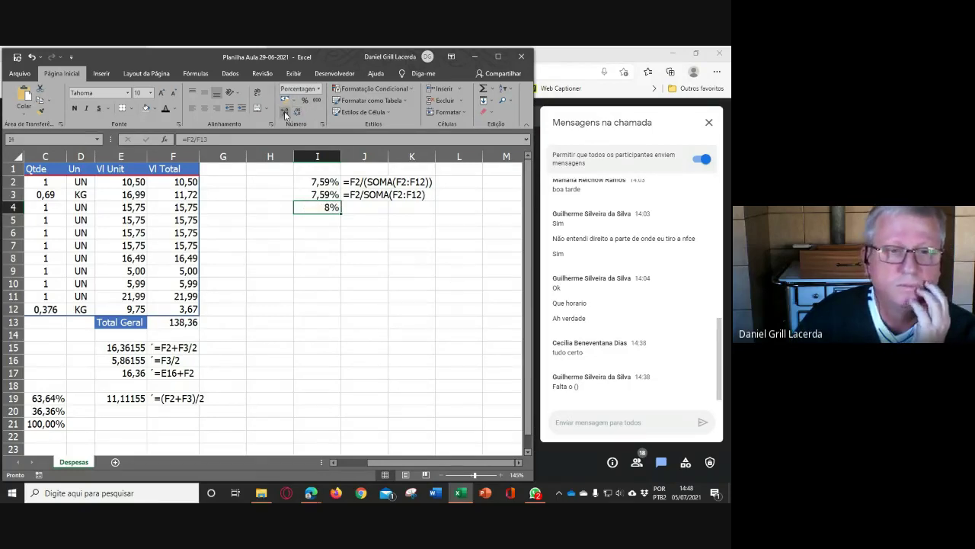
{"action": "left_click", "coordinate": [286, 115]}
{"action": "left_click", "coordinate": [286, 114]}
{"action": "left_click", "coordinate": [427, 283]}
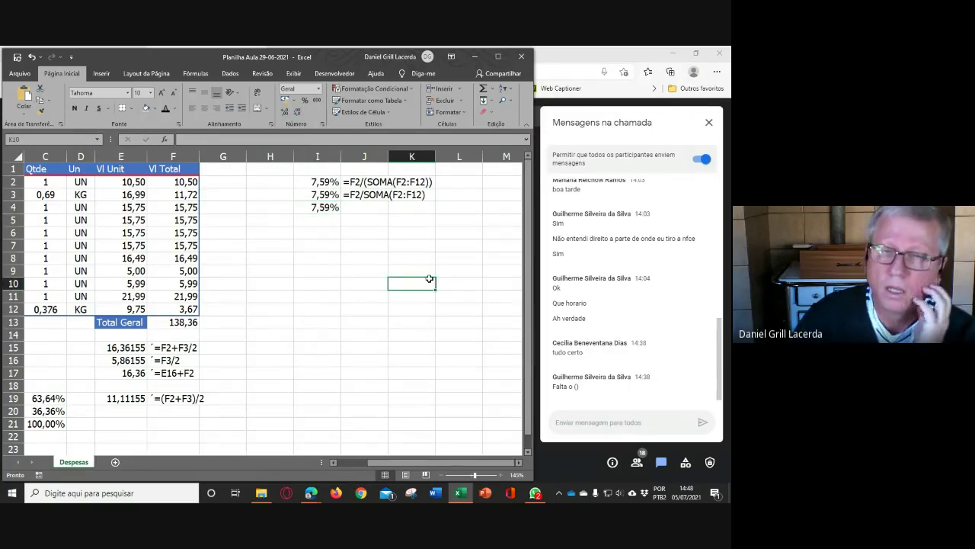
- Extend the FÓRMULATEXTO formula from J3 to J4 to show the formula of I4 as text
{"action": "left_click", "coordinate": [377, 197]}
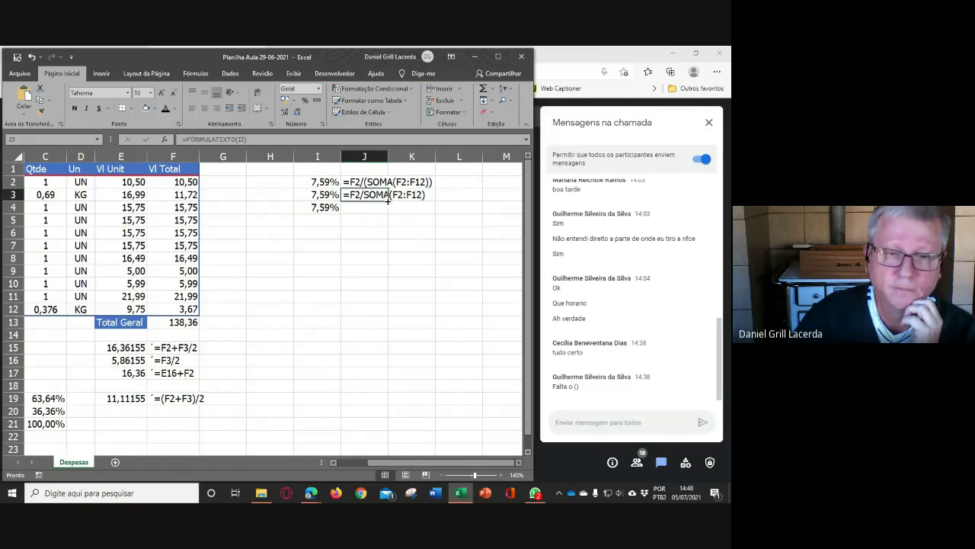
{"action": "left_click_drag", "start_coordinate": [389, 200], "coordinate": [389, 212]}
{"action": "left_click", "coordinate": [381, 319]}
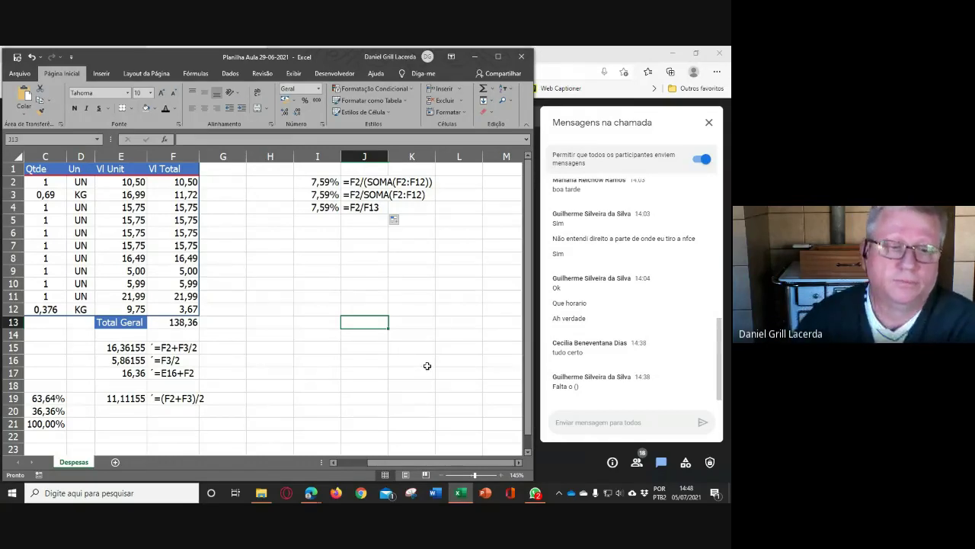
- Compare the formula texts with the Total Geral formula and set the first item's quantity in C2 to 2
{"action": "left_click", "coordinate": [369, 185]}
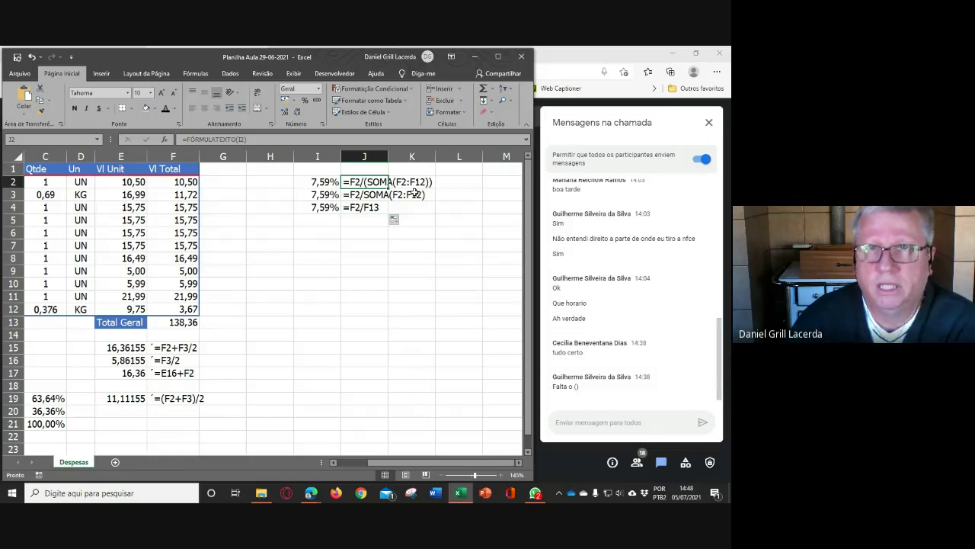
{"action": "left_click", "coordinate": [358, 194]}
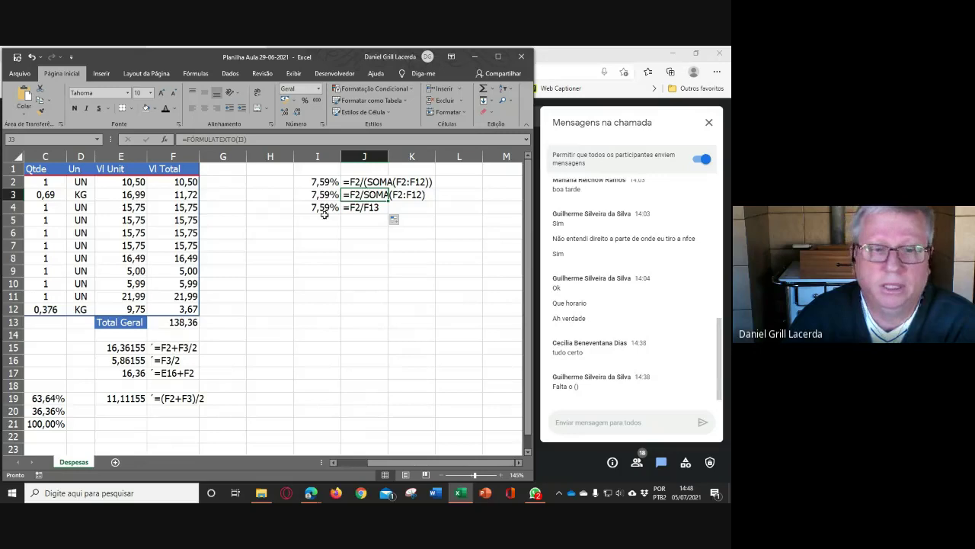
{"action": "left_click", "coordinate": [183, 323]}
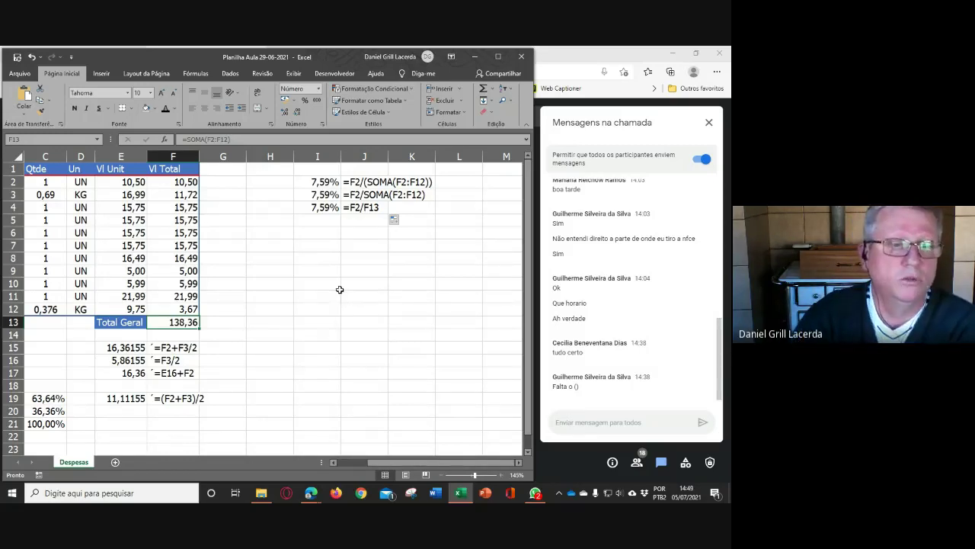
{"action": "left_click", "coordinate": [58, 187]}
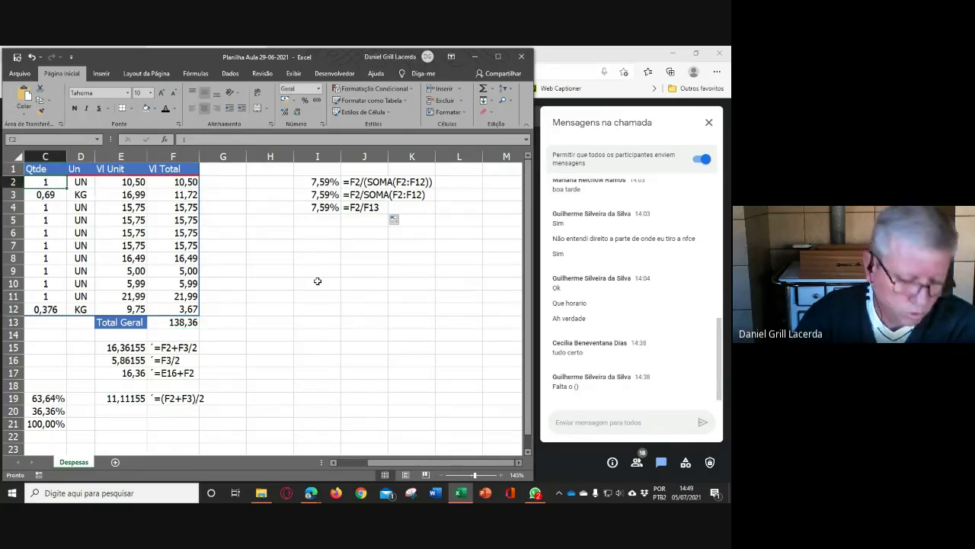
{"action": "type", "text": "2"}
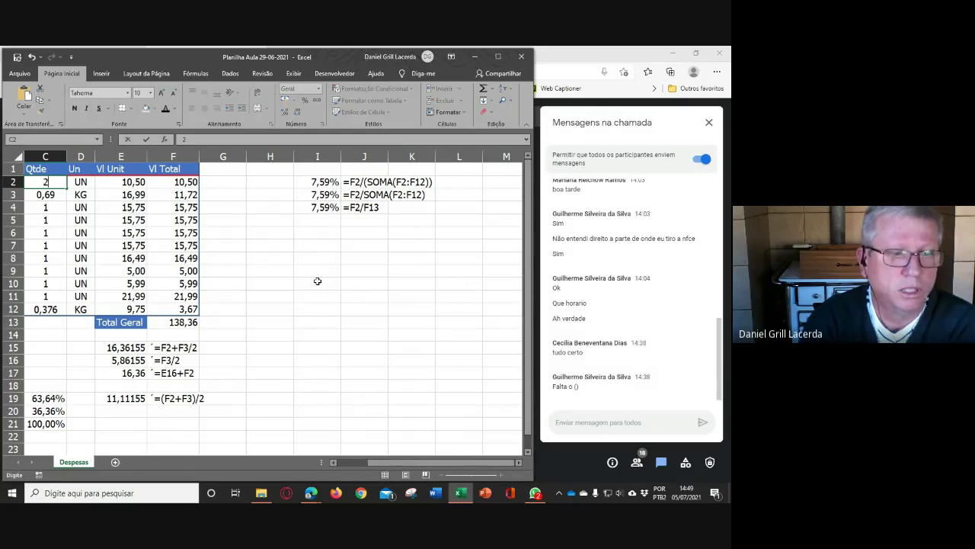
{"action": "key", "text": "Return"}
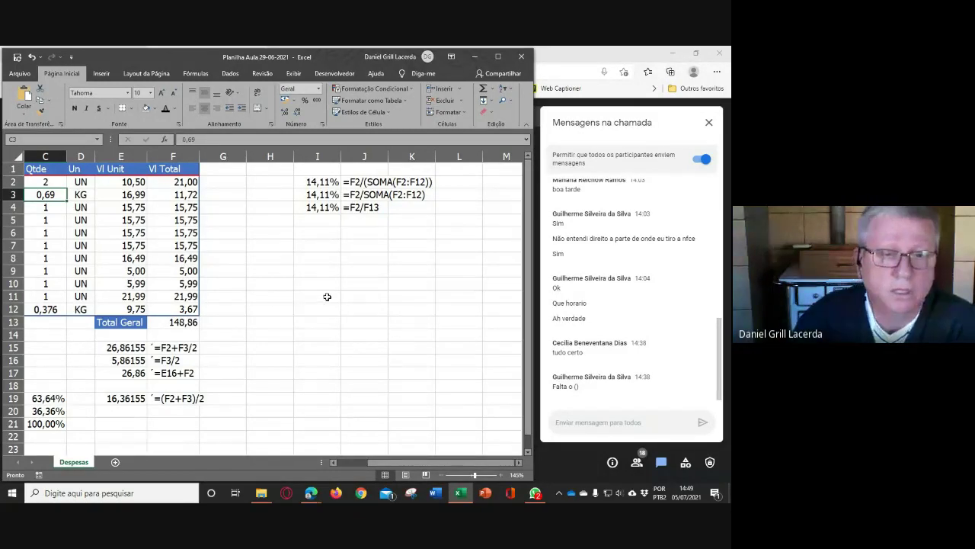
- Move the =F2/F13 share and its formula text to H2:I2, with the two SOMA versions placed in J2:K3
{"action": "left_click", "coordinate": [368, 208]}
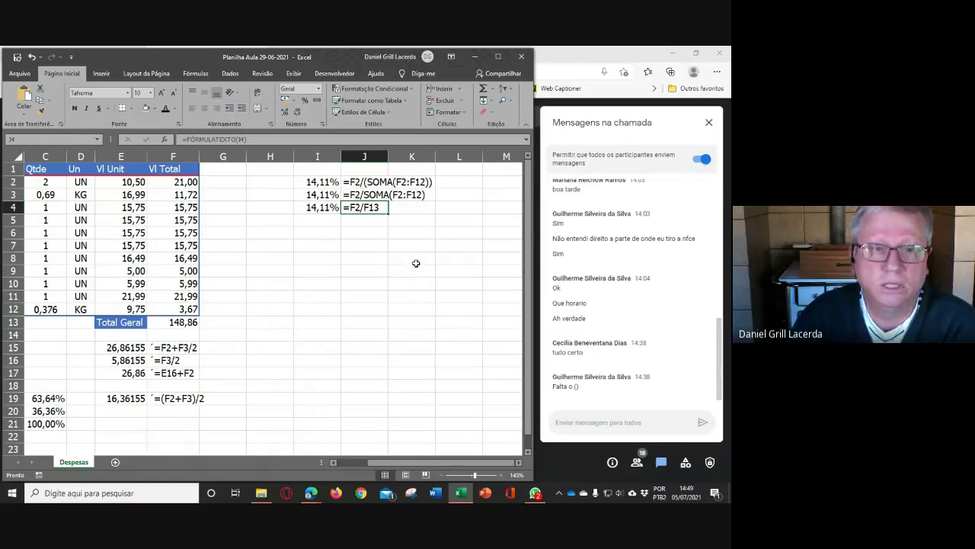
{"action": "left_click", "coordinate": [169, 321]}
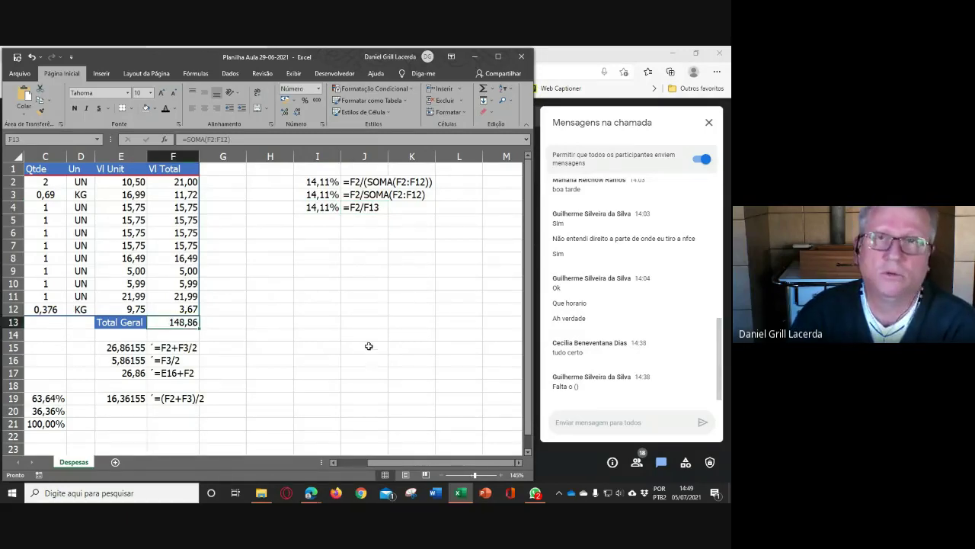
{"action": "left_click", "coordinate": [366, 208]}
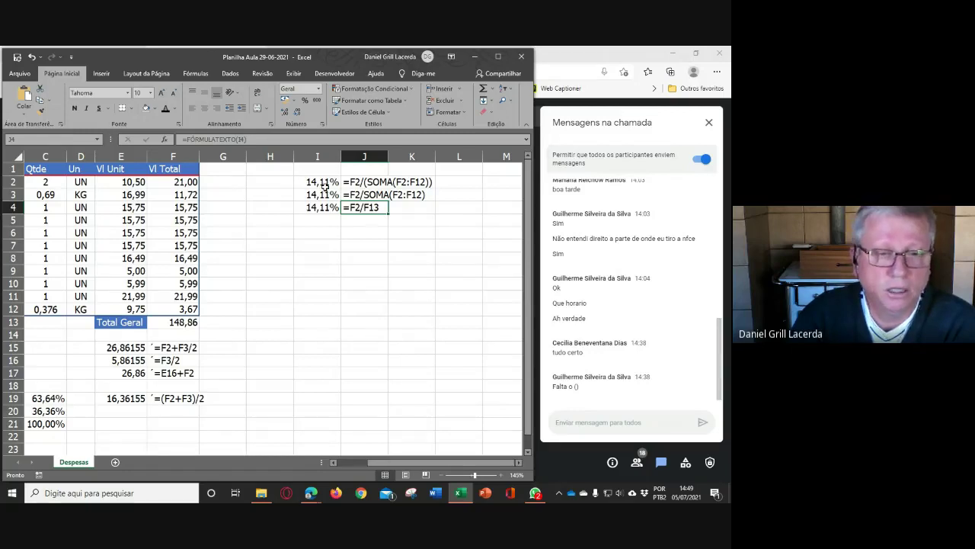
{"action": "left_click_drag", "start_coordinate": [324, 183], "coordinate": [280, 190]}
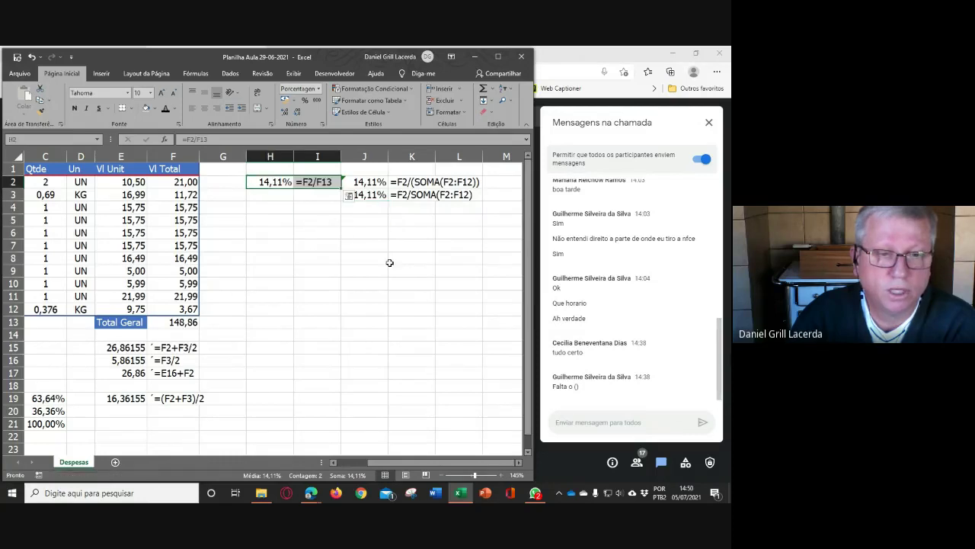
- Review the =F2/F13 share and the Total Geral formula, and set the first item's quantity in C2 to 1
{"action": "left_click", "coordinate": [393, 272]}
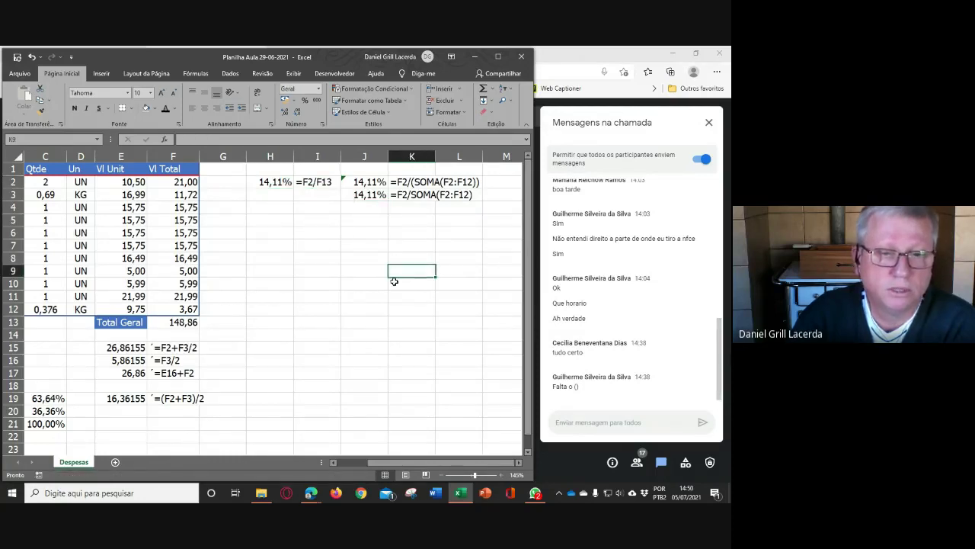
{"action": "left_click", "coordinate": [290, 183]}
{"action": "left_click", "coordinate": [313, 181]}
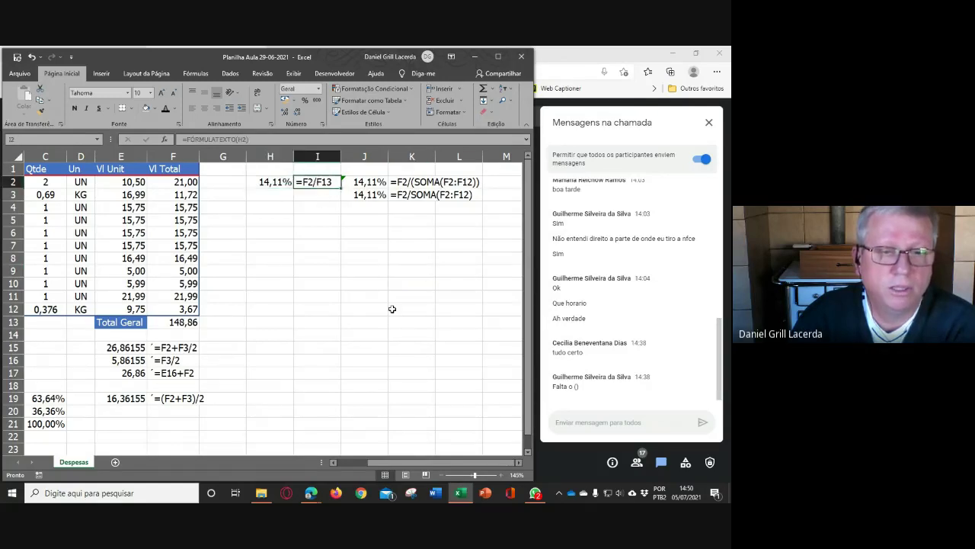
{"action": "left_click", "coordinate": [190, 183]}
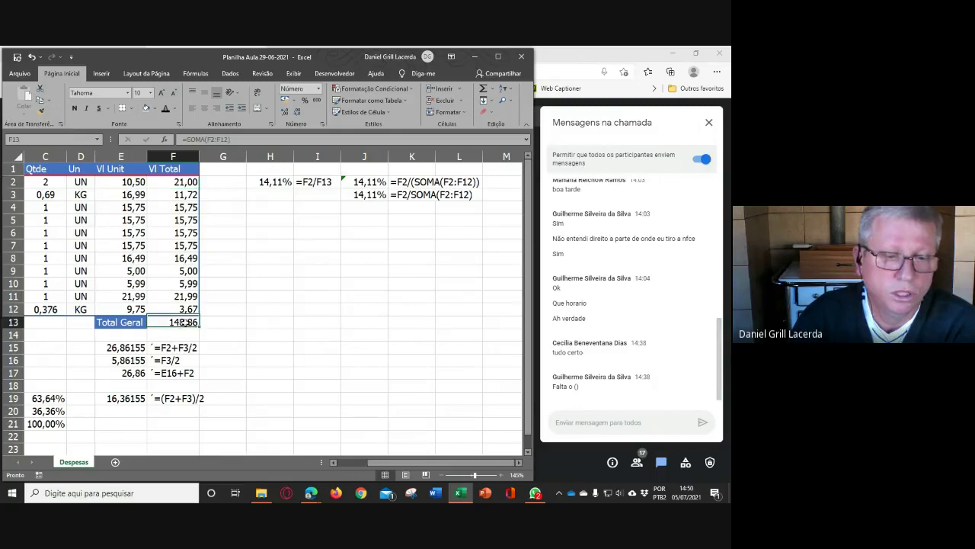
{"action": "left_click", "coordinate": [55, 182]}
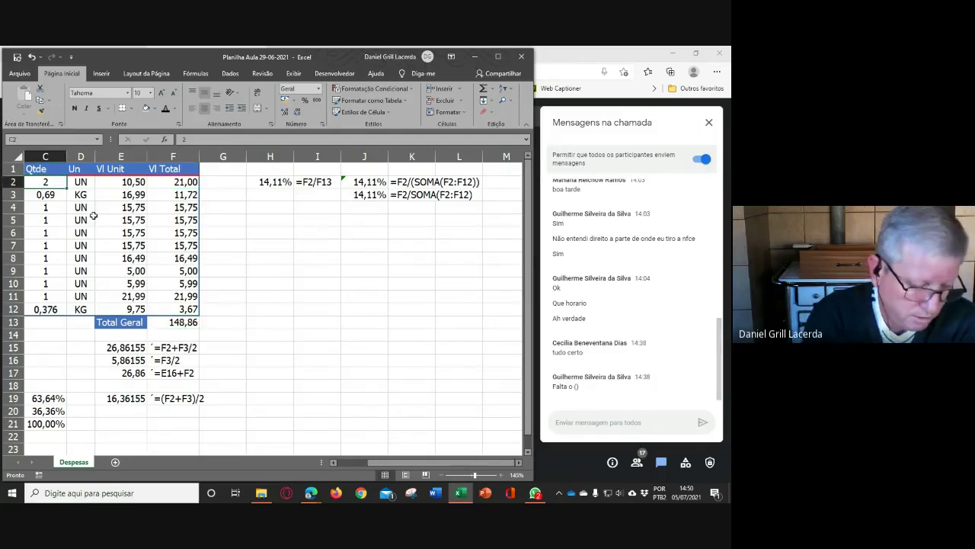
{"action": "type", "text": "1"}
{"action": "key", "text": "Return"}
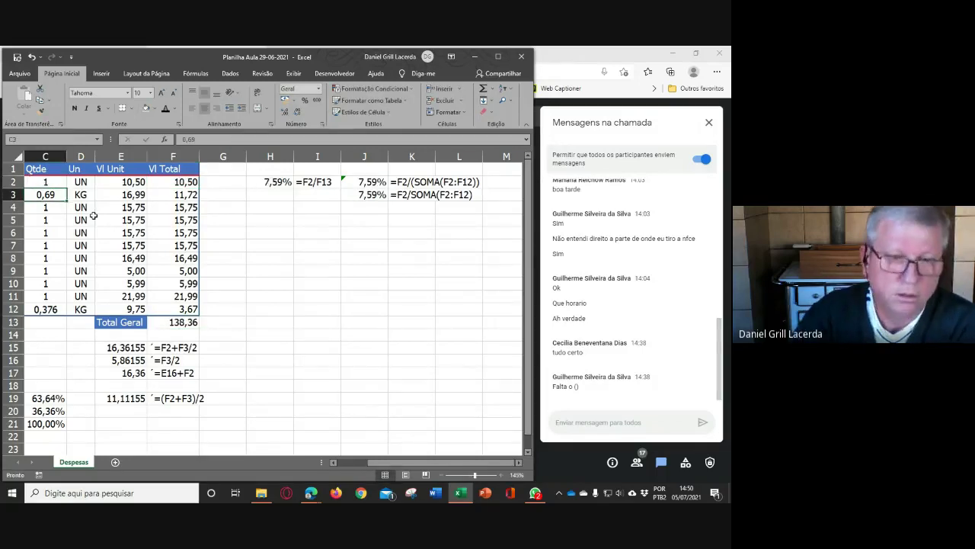
- Compare the item totals in F2:F4 with the Total Geral in F13 and the share formula in H2:I2
{"action": "left_click", "coordinate": [177, 183]}
{"action": "left_click", "coordinate": [272, 184]}
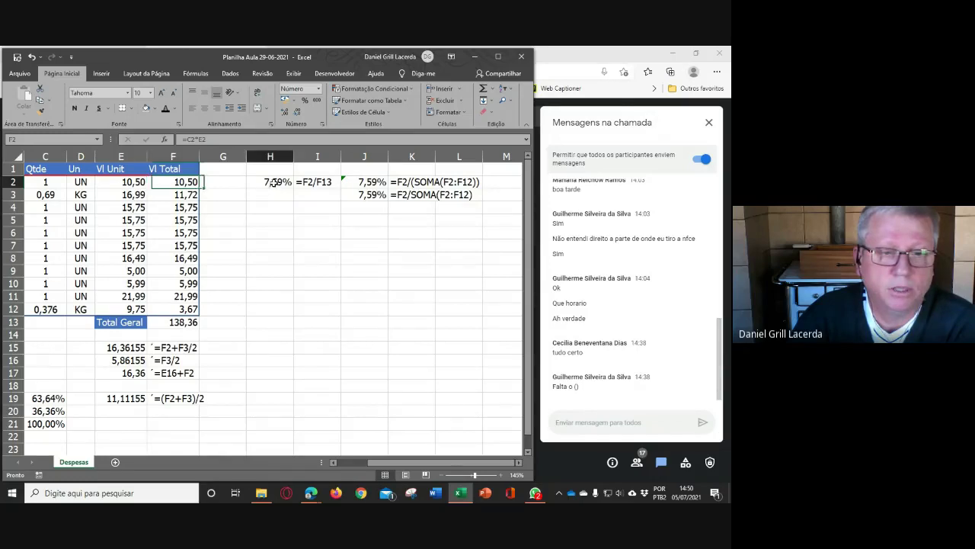
{"action": "left_click", "coordinate": [178, 183]}
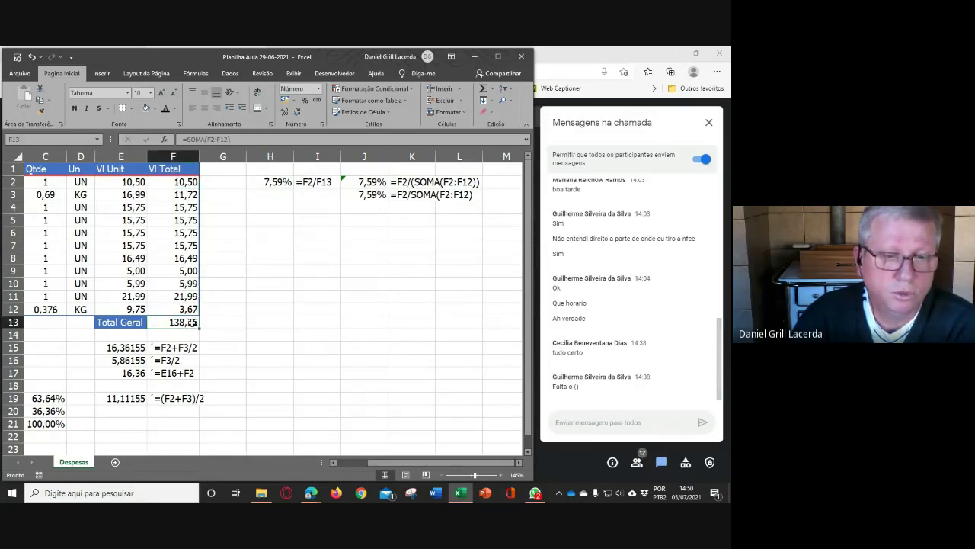
{"action": "left_click", "coordinate": [318, 181]}
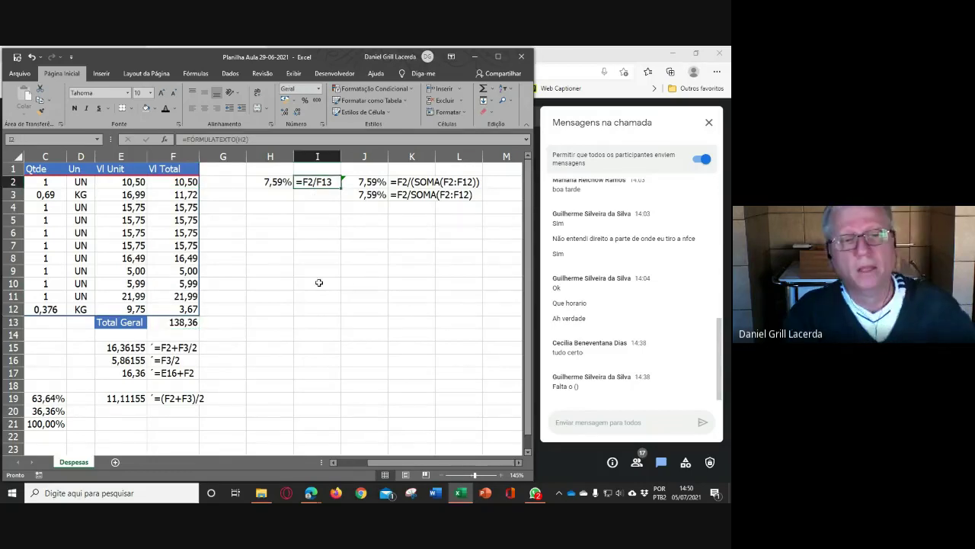
{"action": "left_click", "coordinate": [186, 194]}
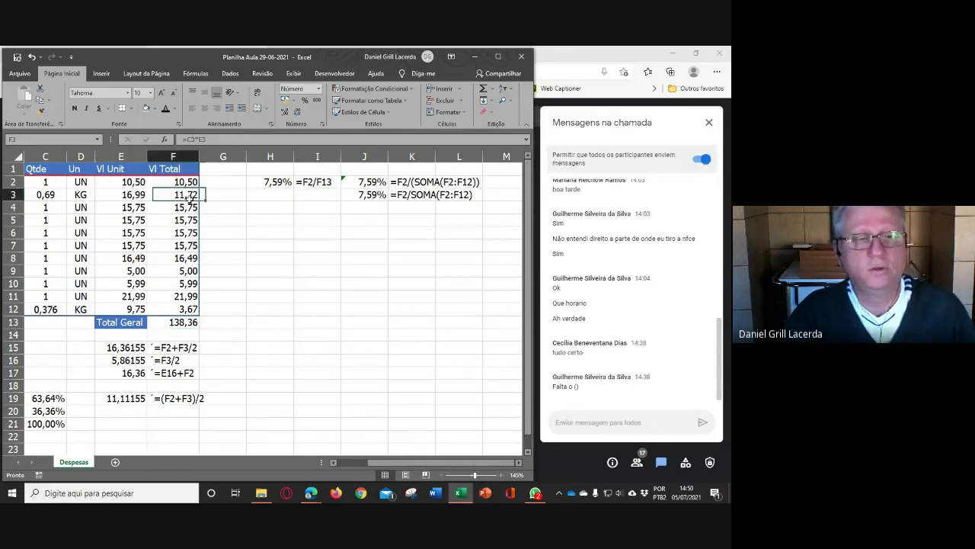
{"action": "left_click", "coordinate": [188, 331]}
{"action": "left_click", "coordinate": [184, 208]}
{"action": "left_click", "coordinate": [182, 323]}
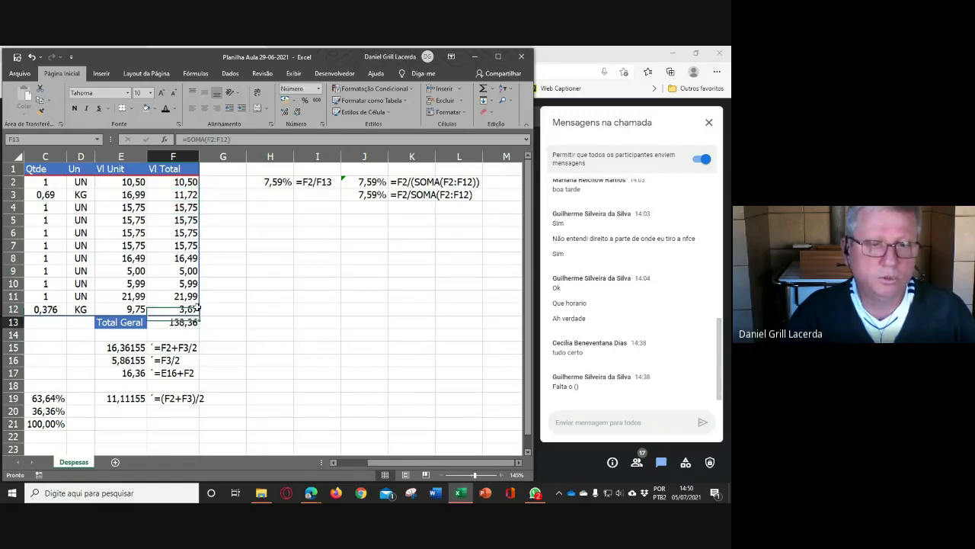
- Fill the =F2/F13 share formula from H2 down to H12
{"action": "left_click", "coordinate": [274, 183]}
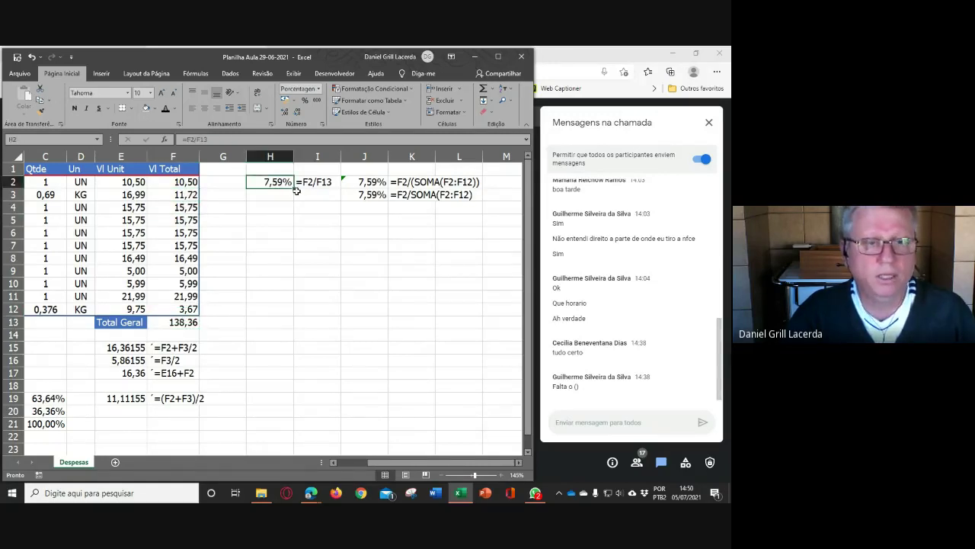
{"action": "left_click_drag", "start_coordinate": [293, 188], "coordinate": [295, 313]}
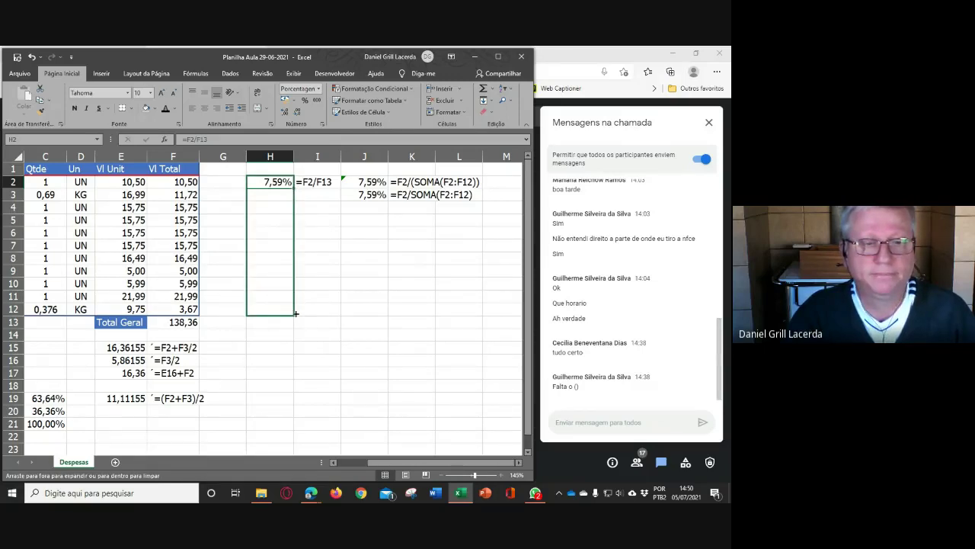
{"action": "left_click_drag", "start_coordinate": [295, 313], "coordinate": [292, 314]}
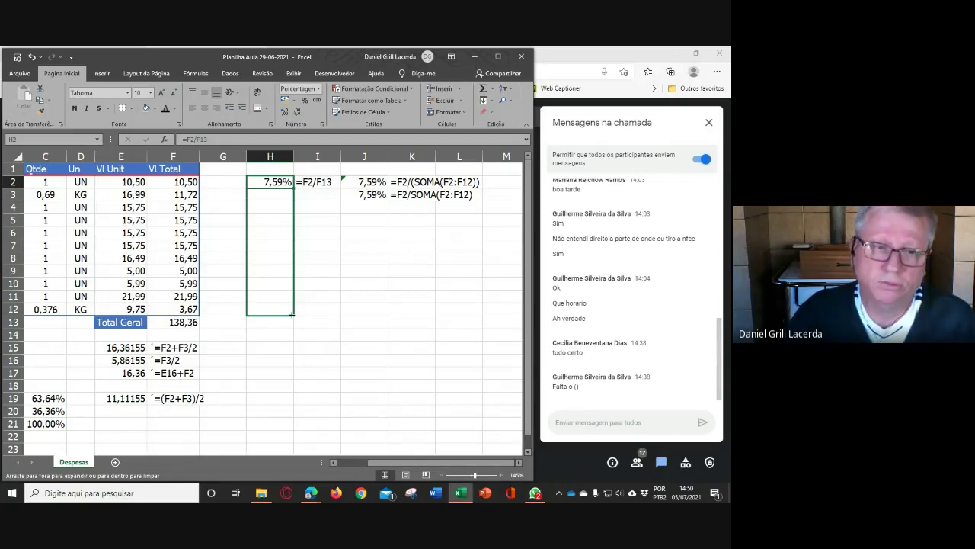
{"action": "left_click_drag", "start_coordinate": [292, 314], "coordinate": [292, 314]}
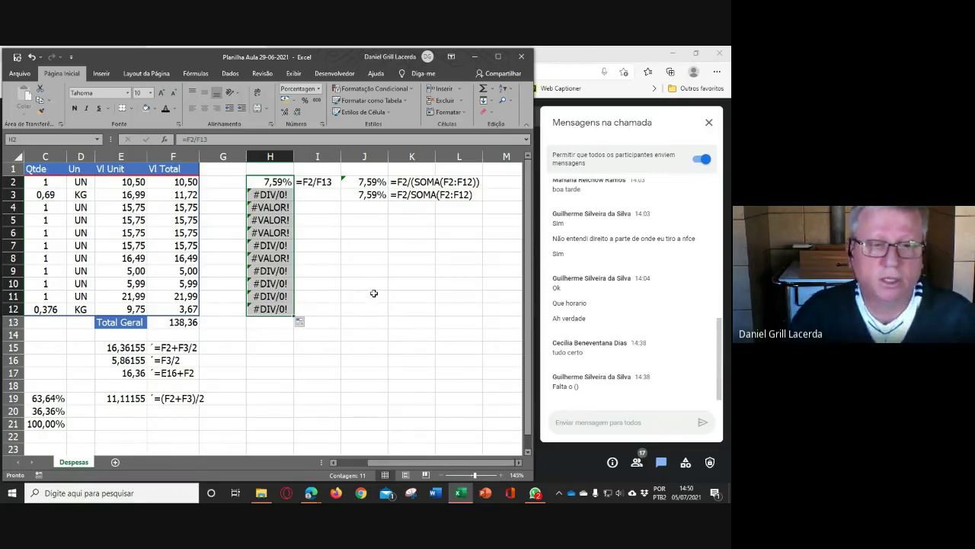
- Extend the FÓRMULATEXTO formula from I2 down to I12 to show each share formula as text
{"action": "left_click", "coordinate": [333, 185]}
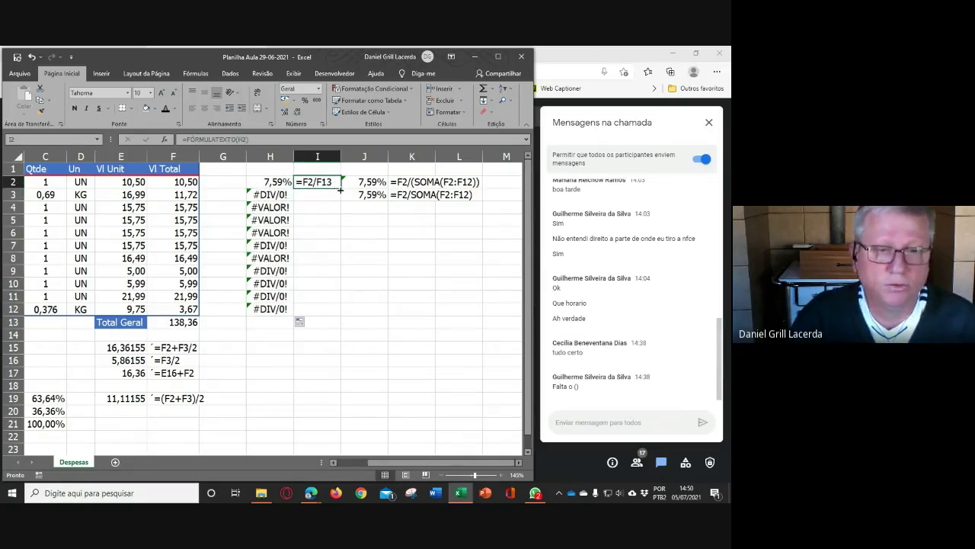
{"action": "left_click_drag", "start_coordinate": [342, 189], "coordinate": [342, 318]}
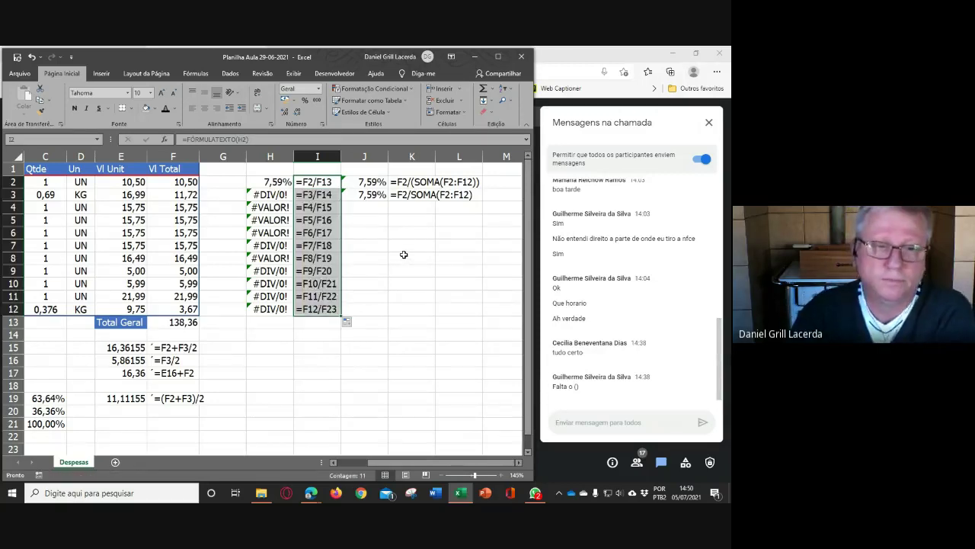
{"action": "left_click", "coordinate": [404, 254]}
- Examine which cells the share formulas in H2 and H3 reference, along with the formula texts in I3 and I4
{"action": "double_click", "coordinate": [276, 183]}
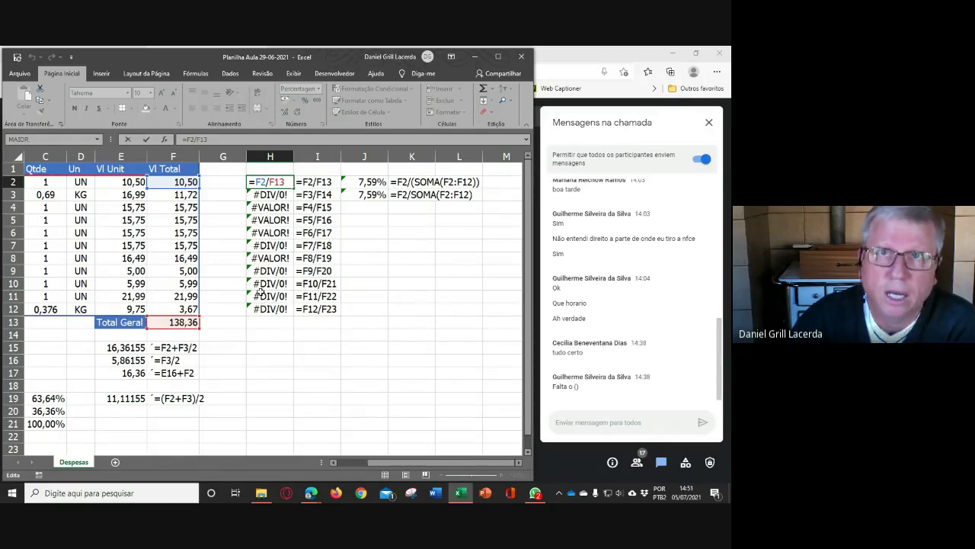
{"action": "key", "text": "Escape"}
{"action": "left_click", "coordinate": [309, 195]}
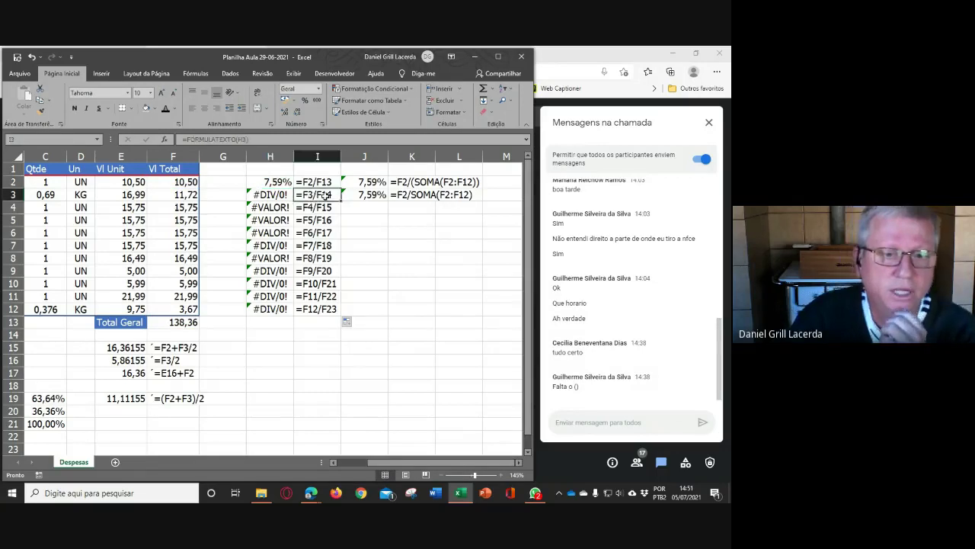
{"action": "double_click", "coordinate": [311, 196]}
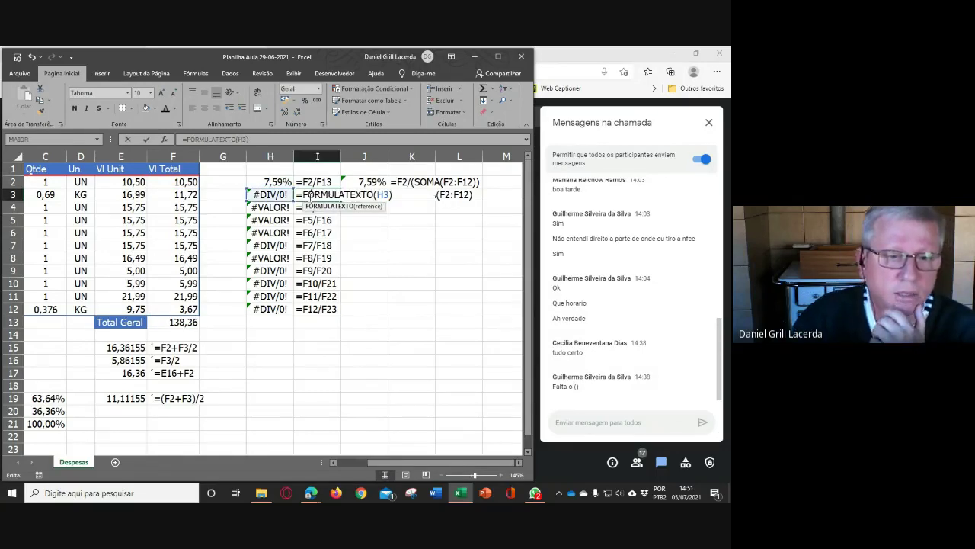
{"action": "key", "text": "Escape"}
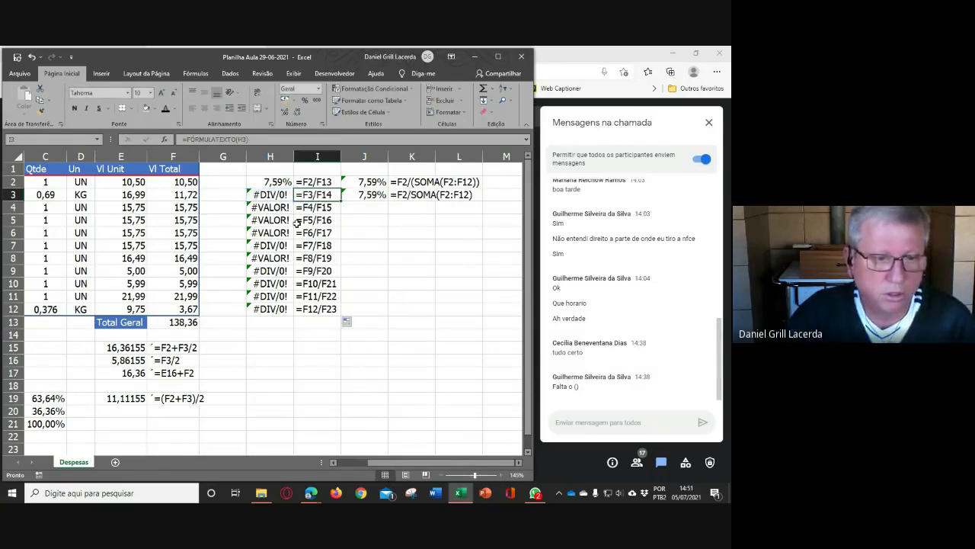
{"action": "double_click", "coordinate": [271, 195]}
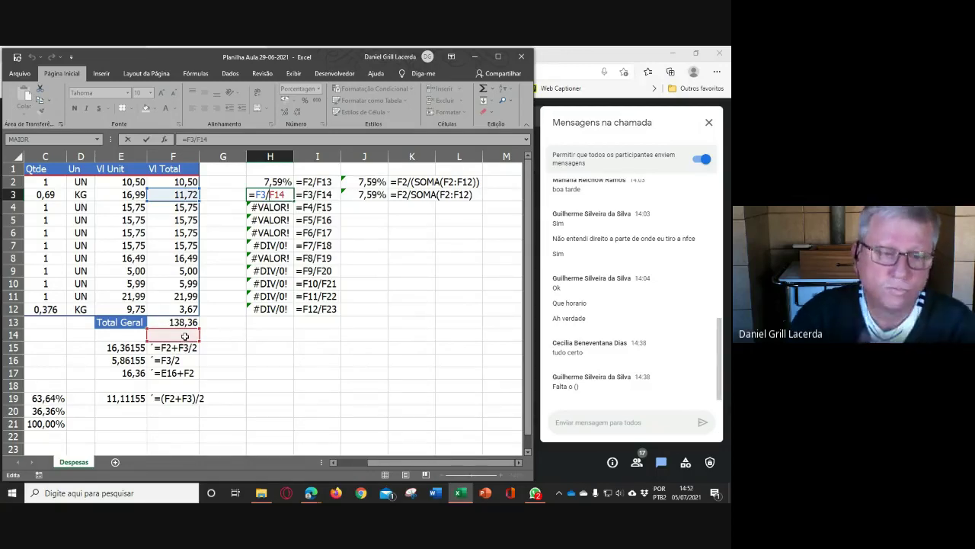
{"action": "key", "text": "Return"}
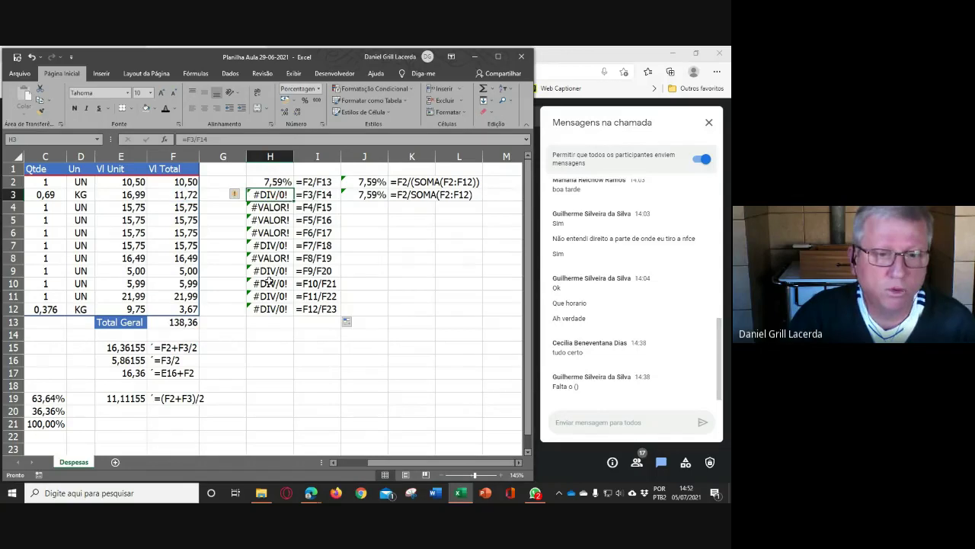
{"action": "left_click", "coordinate": [306, 208]}
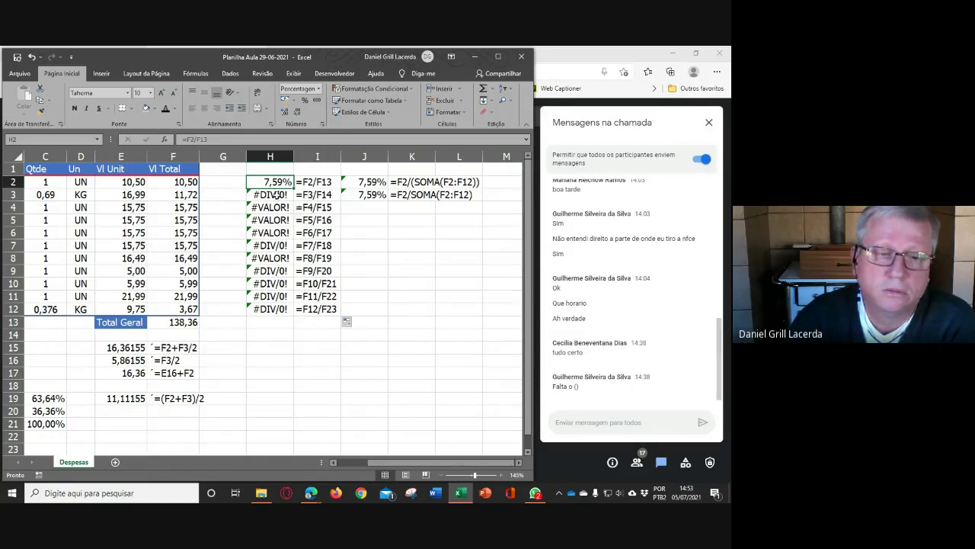
- Delete the copied share formulas in H3:H12 and check the FÓRMULATEXTO formula in I3
{"action": "left_click_drag", "start_coordinate": [276, 195], "coordinate": [290, 313]}
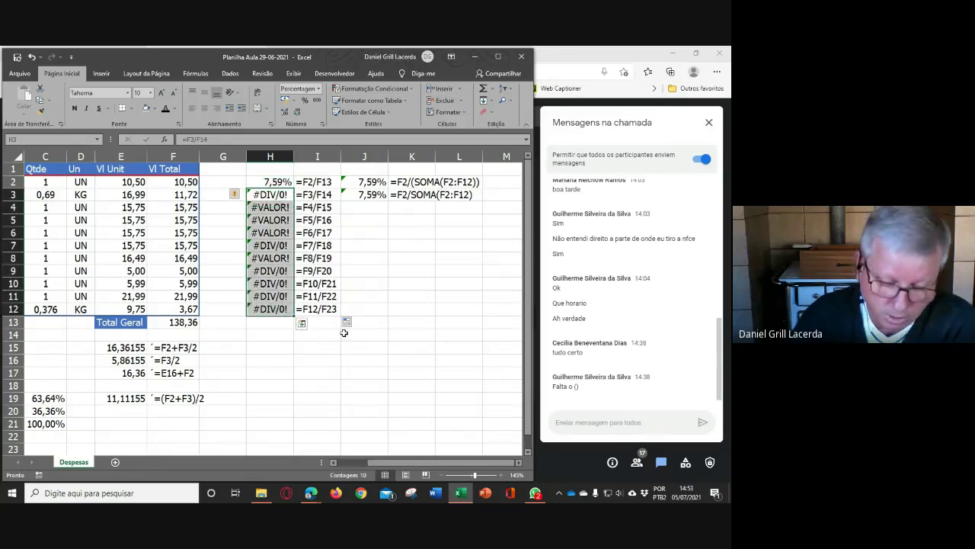
{"action": "key", "text": "Delete"}
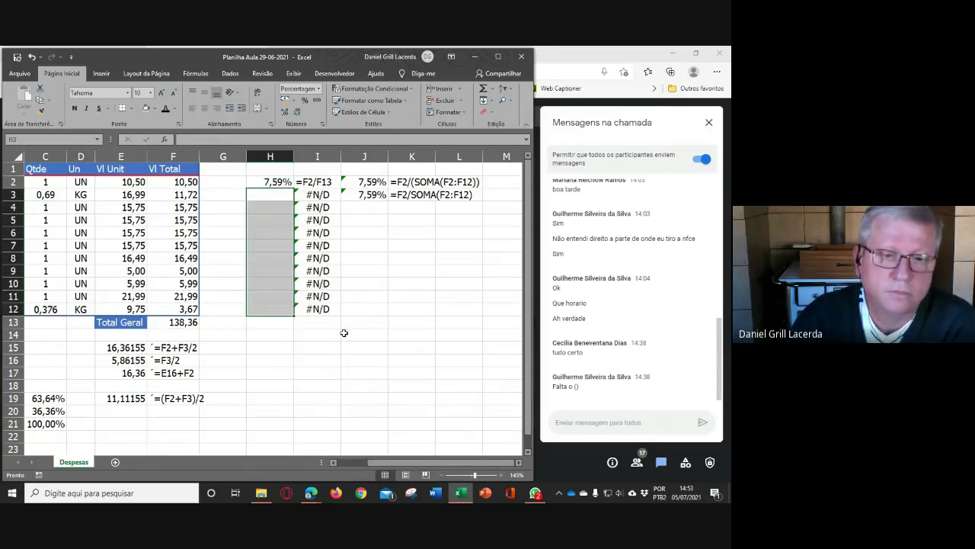
{"action": "left_click", "coordinate": [383, 307]}
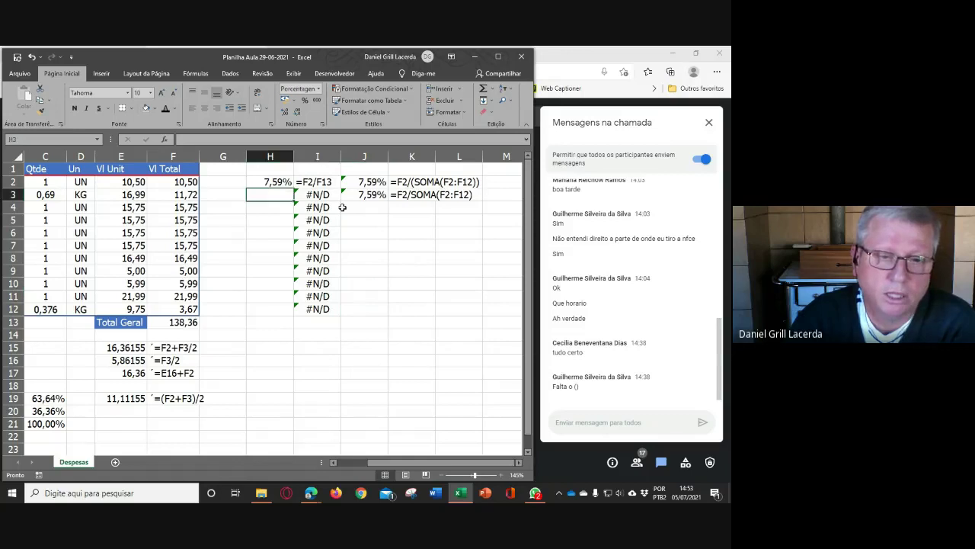
{"action": "left_click", "coordinate": [322, 195]}
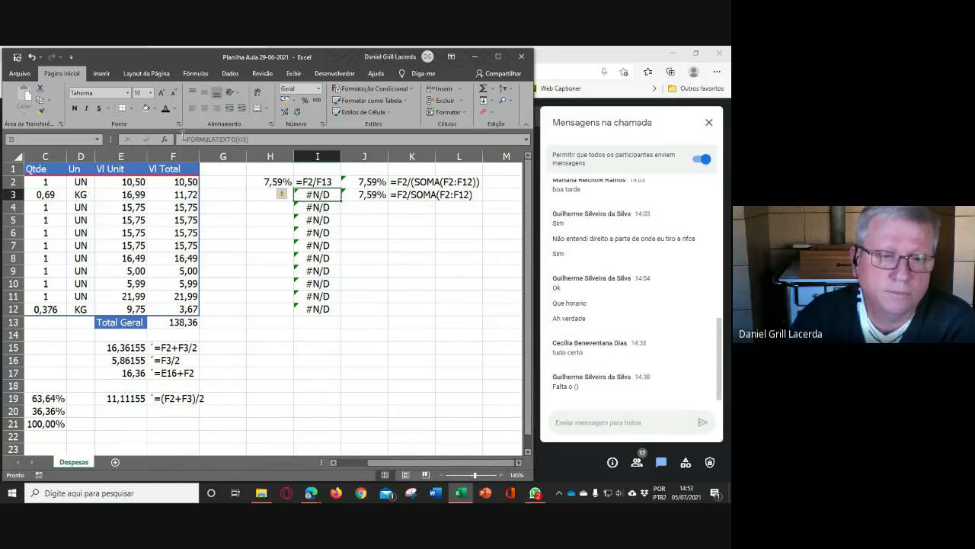
{"action": "double_click", "coordinate": [271, 182]}
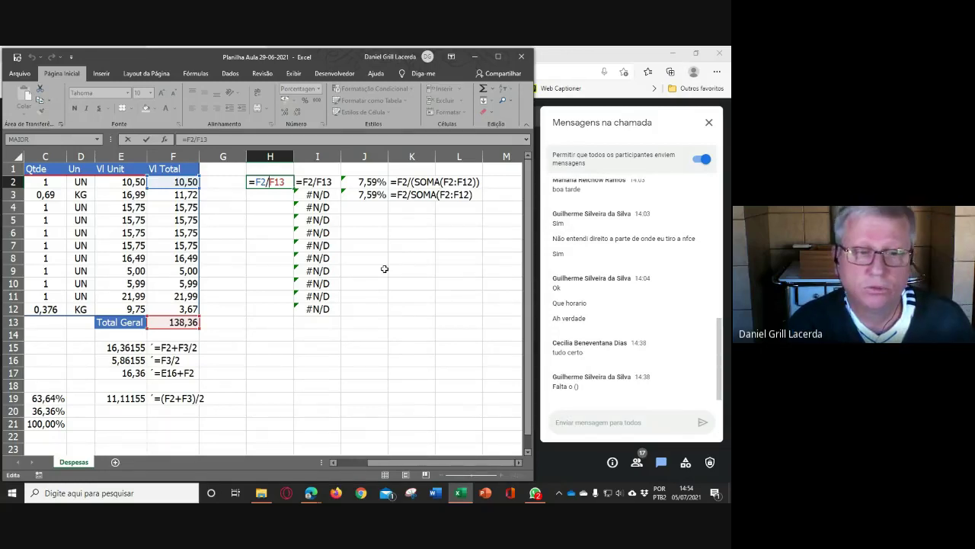
{"action": "key", "text": "F4"}
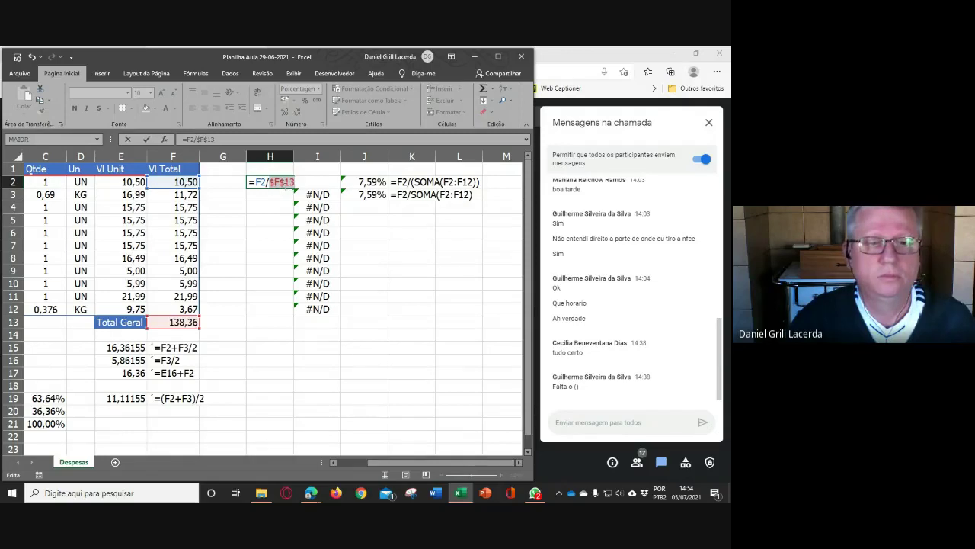
{"action": "key", "text": "Escape"}
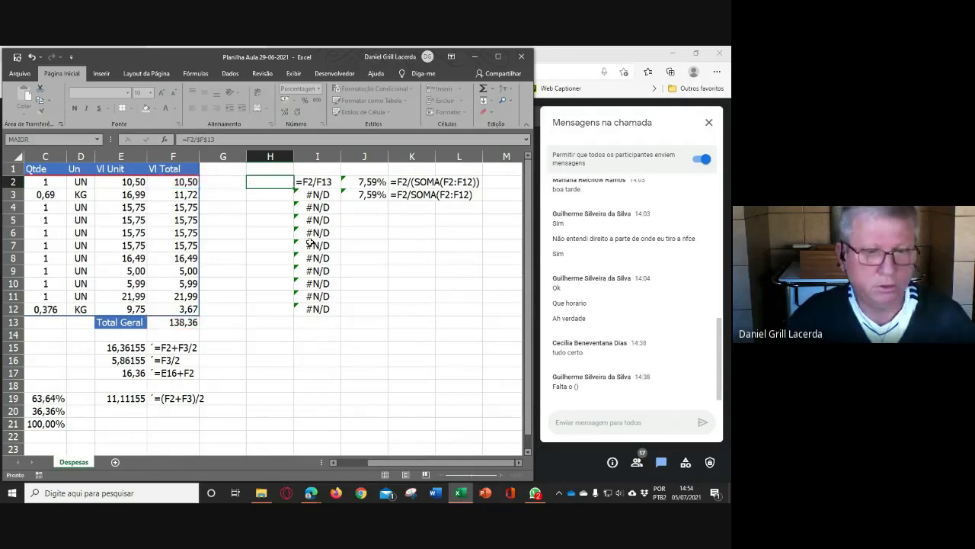
- Make the total reference in H2 fully absolute so the formula reads =F2/$F$13
{"action": "scroll", "coordinate": [275, 185], "scroll_direction": "up", "scroll_amount": 4}
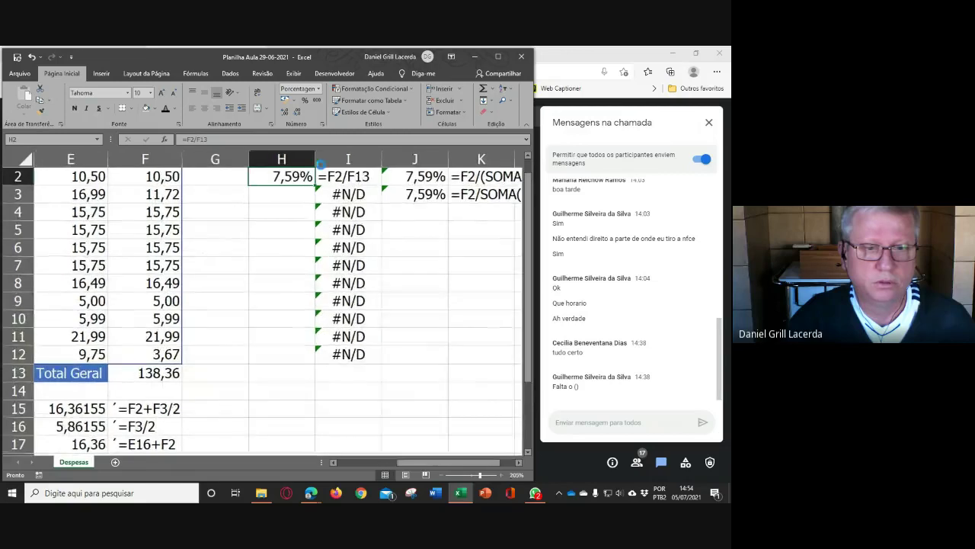
{"action": "scroll", "coordinate": [321, 163], "scroll_direction": "up", "scroll_amount": 2}
{"action": "scroll", "coordinate": [319, 164], "scroll_direction": "up", "scroll_amount": 2}
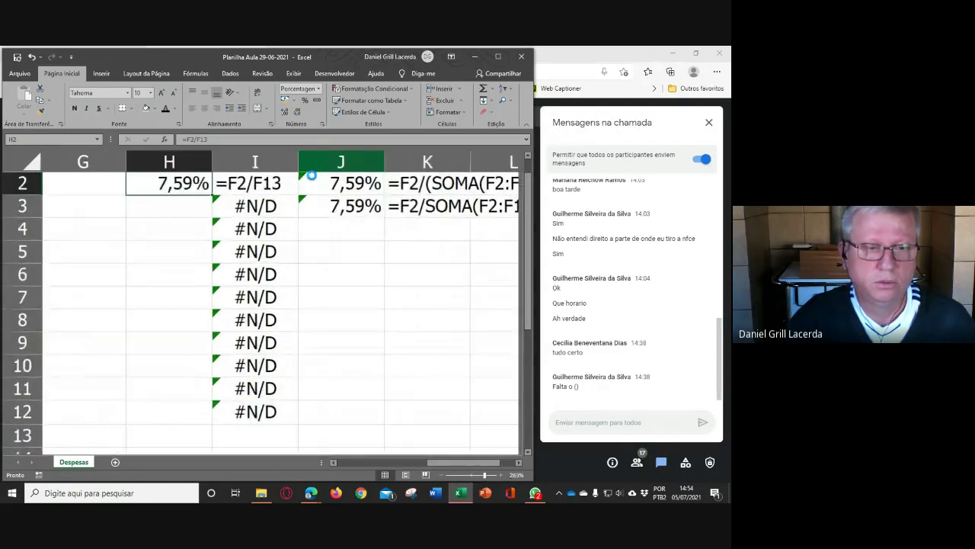
{"action": "scroll", "coordinate": [312, 175], "scroll_direction": "up", "scroll_amount": 5}
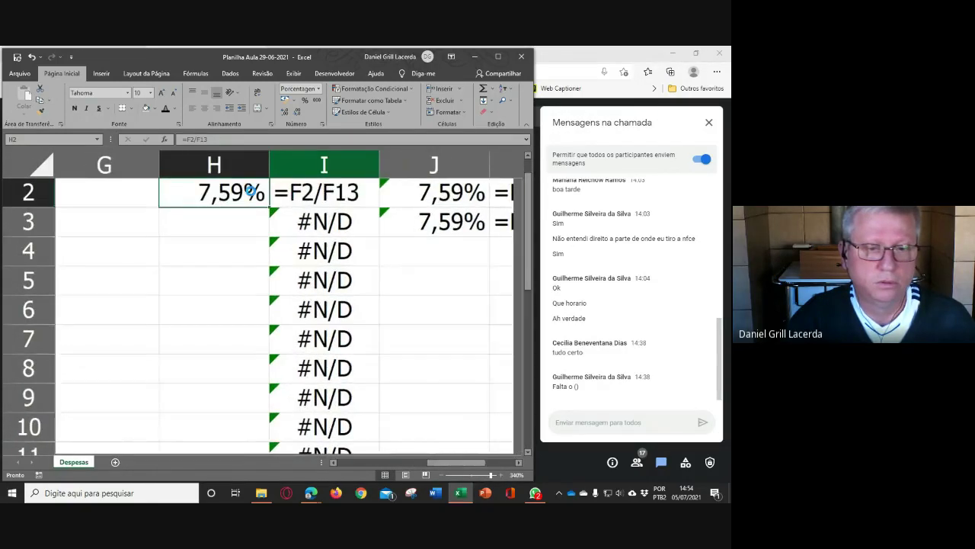
{"action": "scroll", "coordinate": [249, 190], "scroll_direction": "up", "scroll_amount": 4}
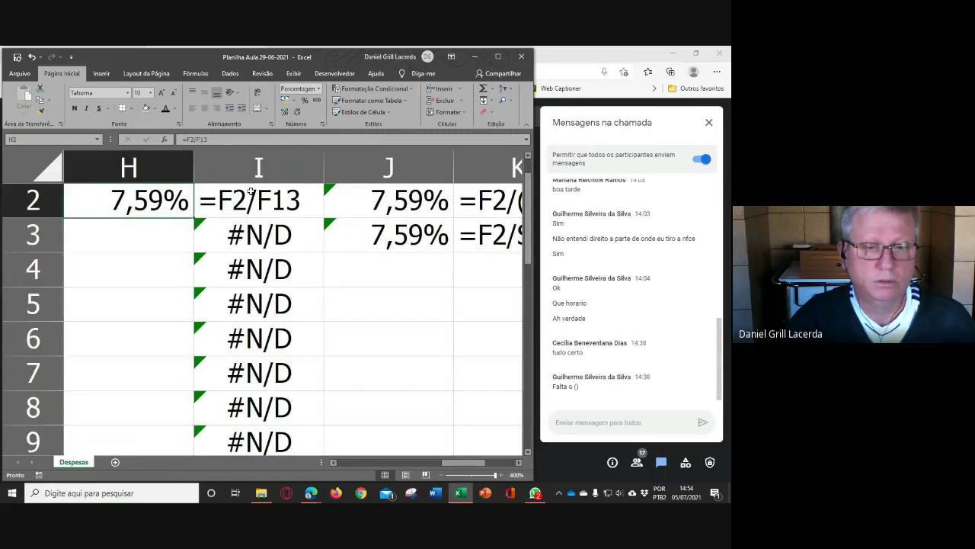
{"action": "scroll", "coordinate": [250, 191], "scroll_direction": "down", "scroll_amount": 3}
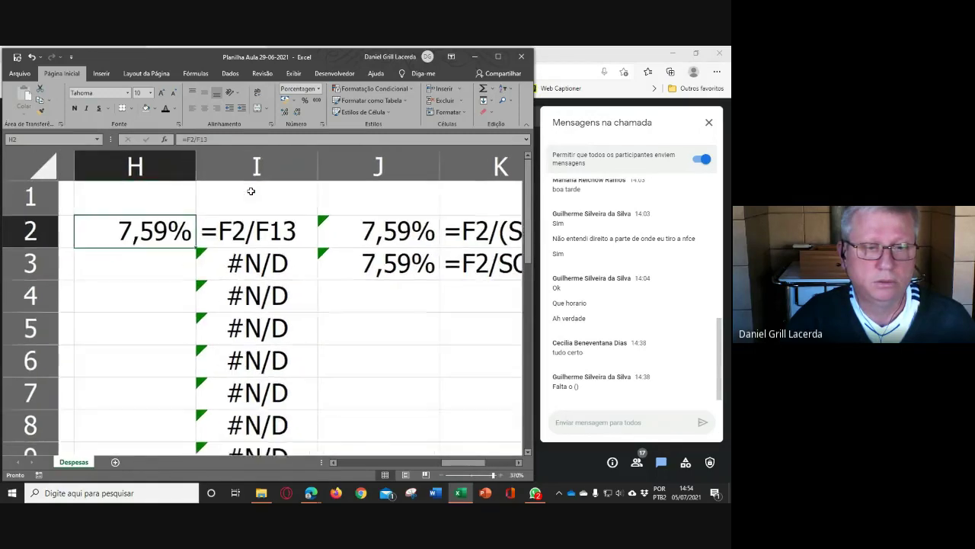
{"action": "scroll", "coordinate": [263, 238], "scroll_direction": "down", "scroll_amount": 3}
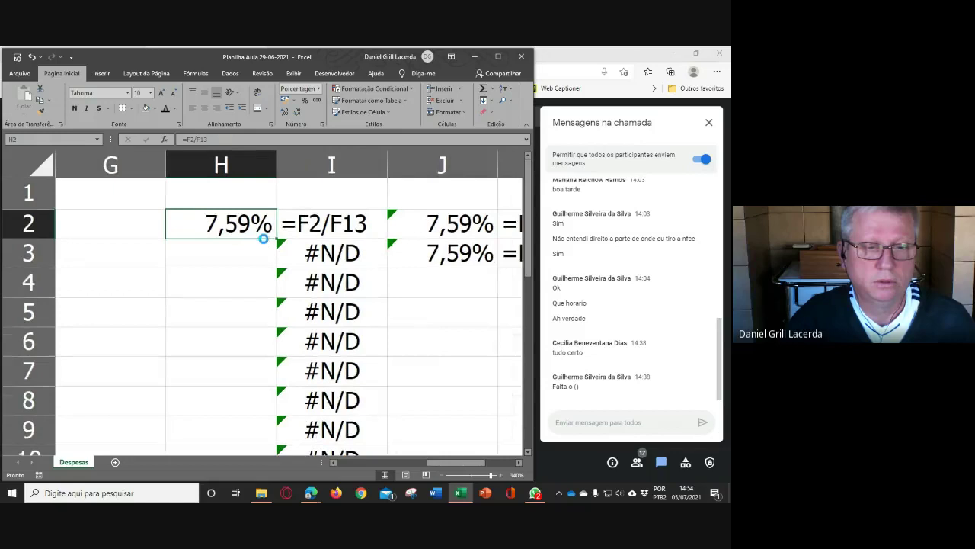
{"action": "scroll", "coordinate": [263, 238], "scroll_direction": "down", "scroll_amount": 6}
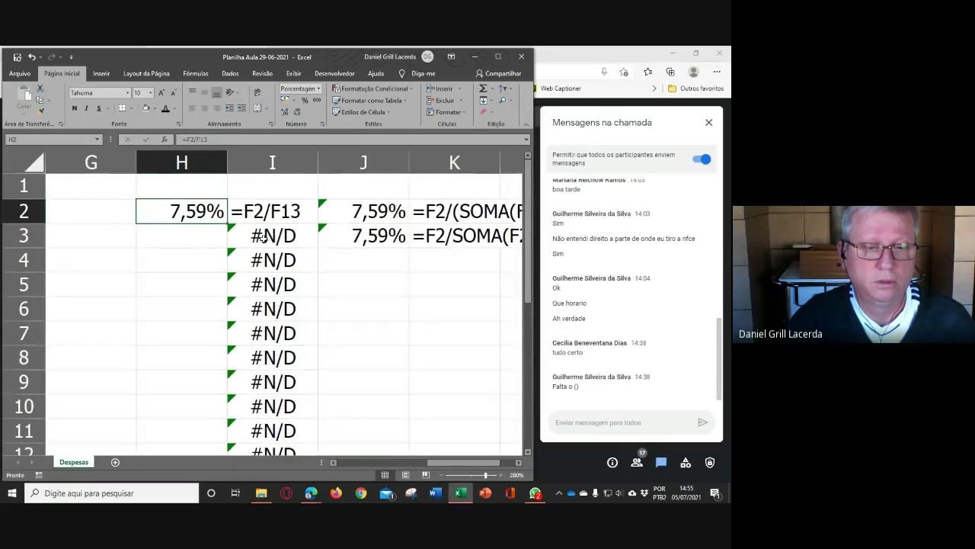
{"action": "scroll", "coordinate": [263, 238], "scroll_direction": "down", "scroll_amount": 2}
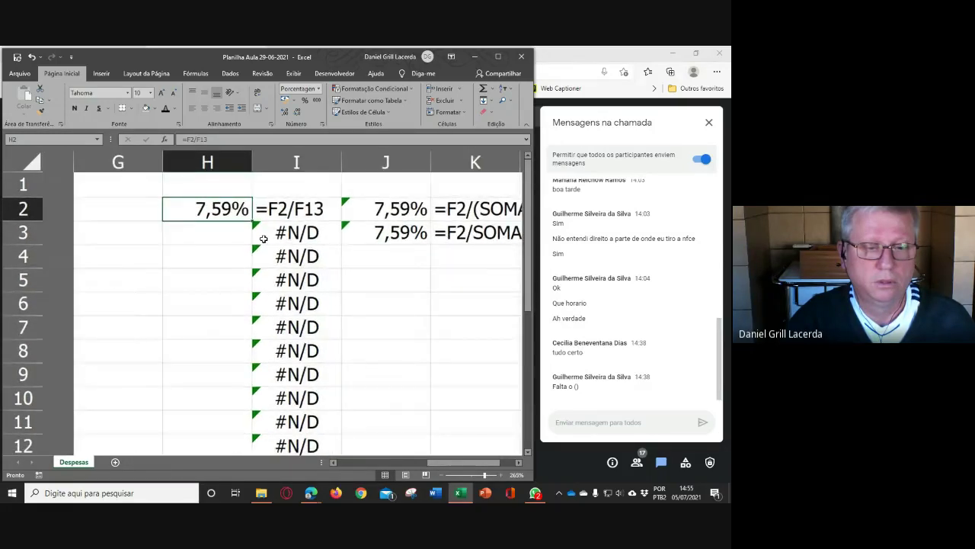
{"action": "scroll", "coordinate": [263, 238], "scroll_direction": "down", "scroll_amount": 2}
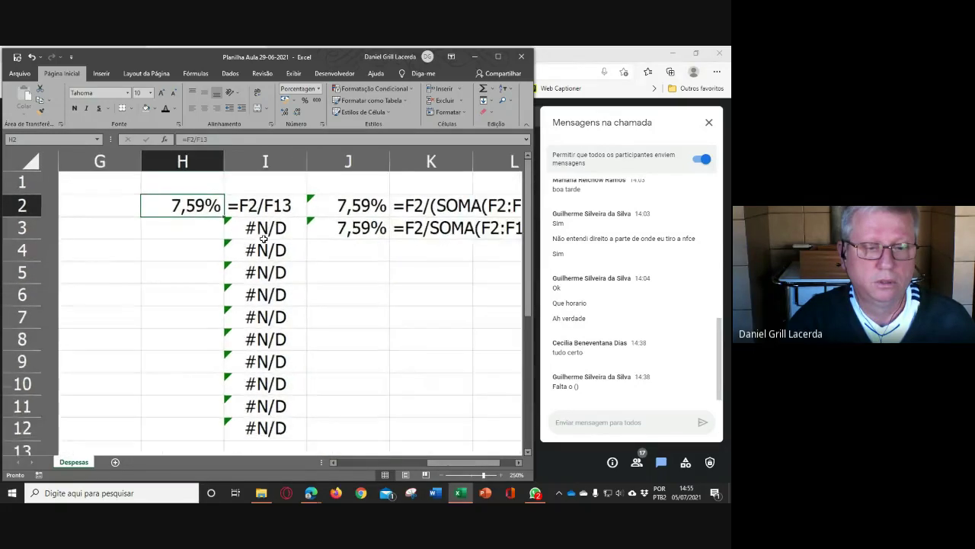
{"action": "double_click", "coordinate": [165, 204]}
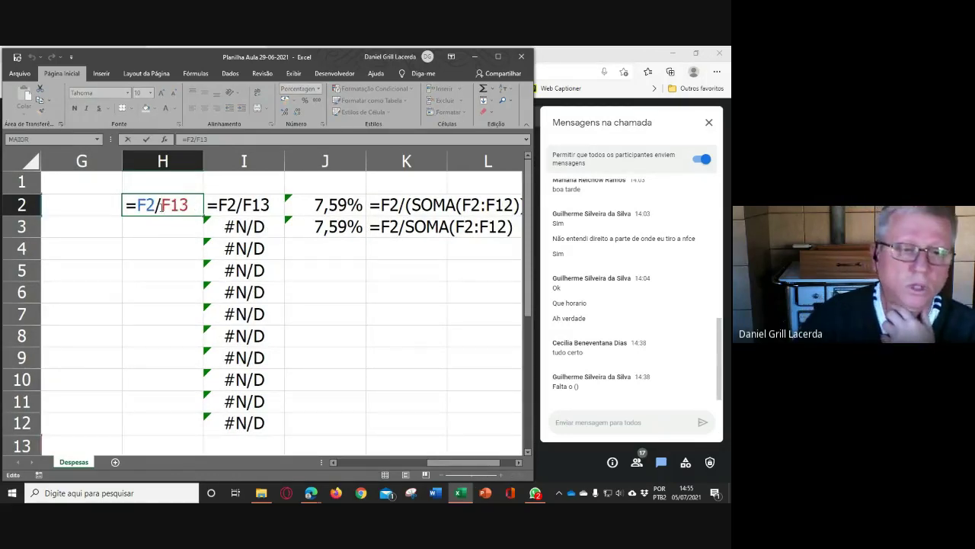
{"action": "left_click", "coordinate": [169, 205]}
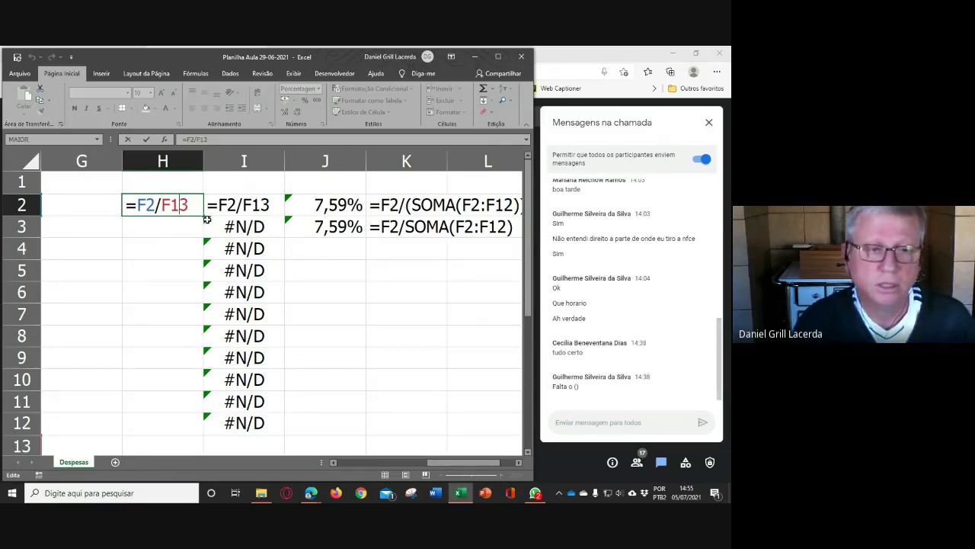
{"action": "key", "text": "F4"}
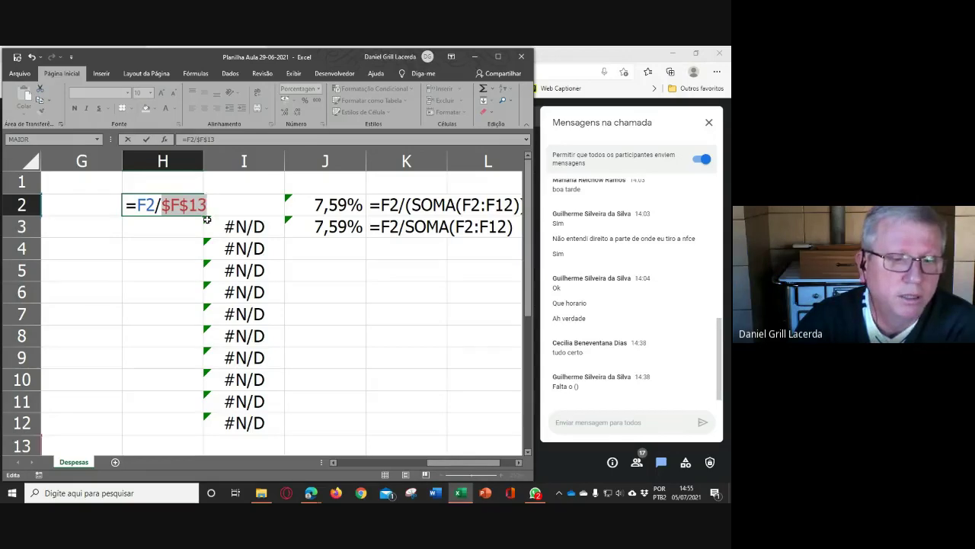
{"action": "key", "text": "Return"}
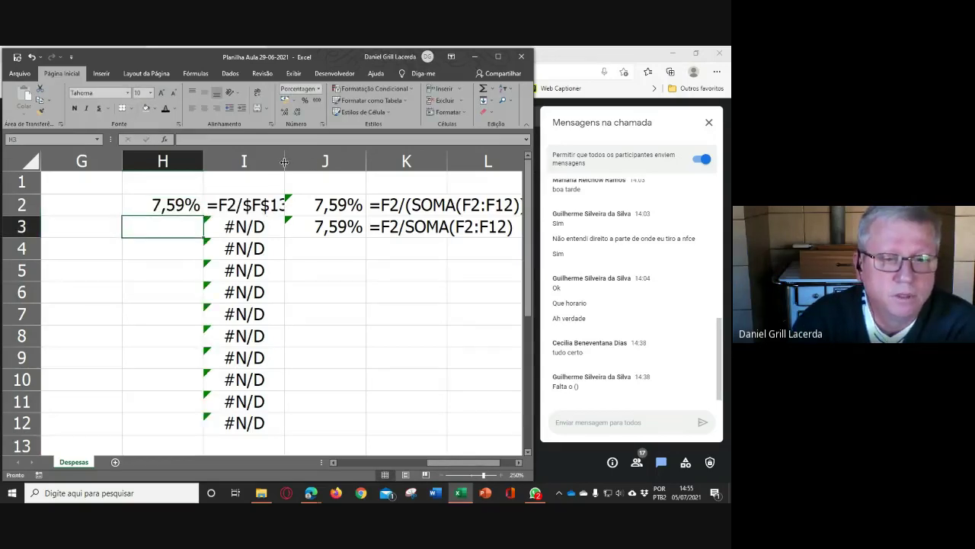
- Widen column I to fit the formula texts and fill the =F2/$F$13 formula from H2 down to H12
{"action": "left_click_drag", "start_coordinate": [284, 162], "coordinate": [322, 161]}
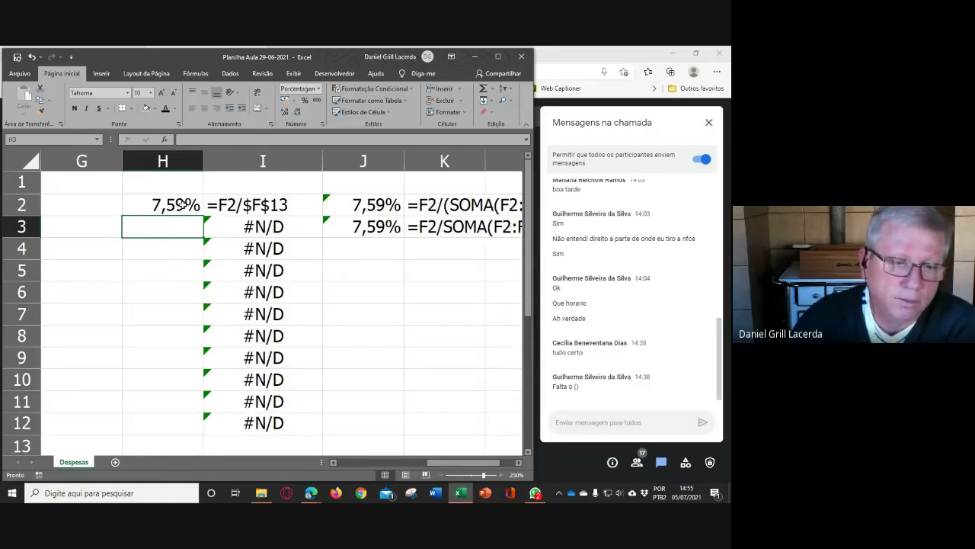
{"action": "left_click", "coordinate": [182, 205]}
{"action": "left_click_drag", "start_coordinate": [201, 218], "coordinate": [205, 429]}
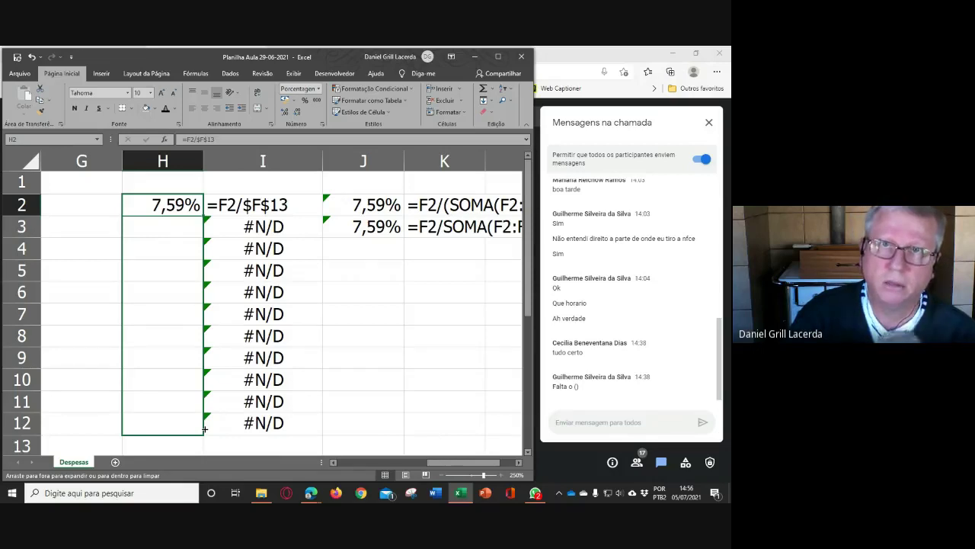
{"action": "left_click_drag", "start_coordinate": [205, 429], "coordinate": [207, 435]}
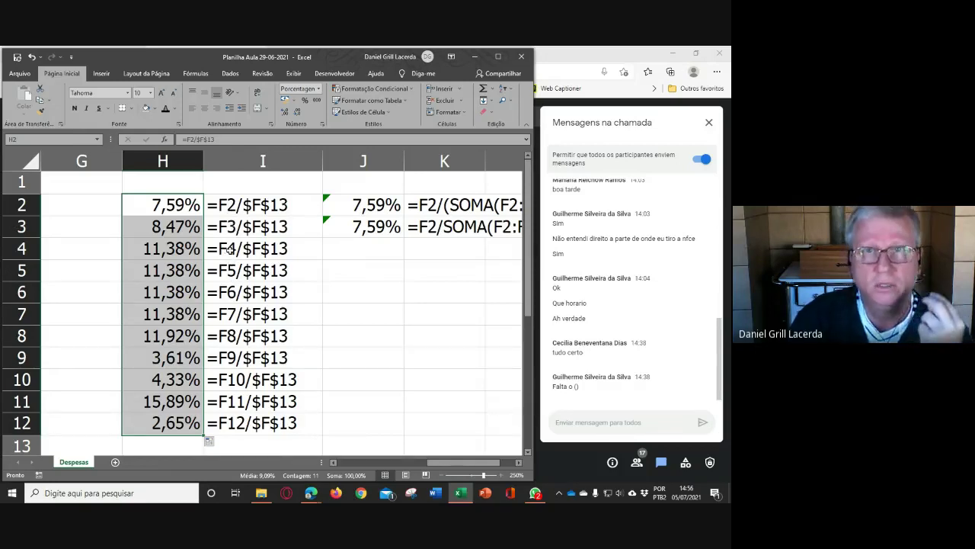
{"action": "left_click", "coordinate": [270, 205]}
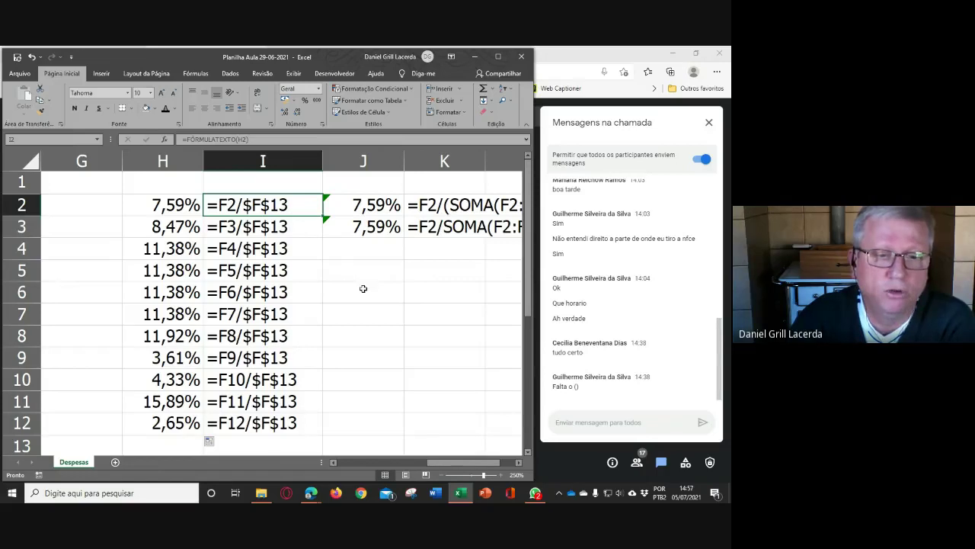
- Remove the column lock from the total reference in H2 so the formula reads =F2/F$13
{"action": "key", "text": "Left"}
{"action": "key", "text": "F2"}
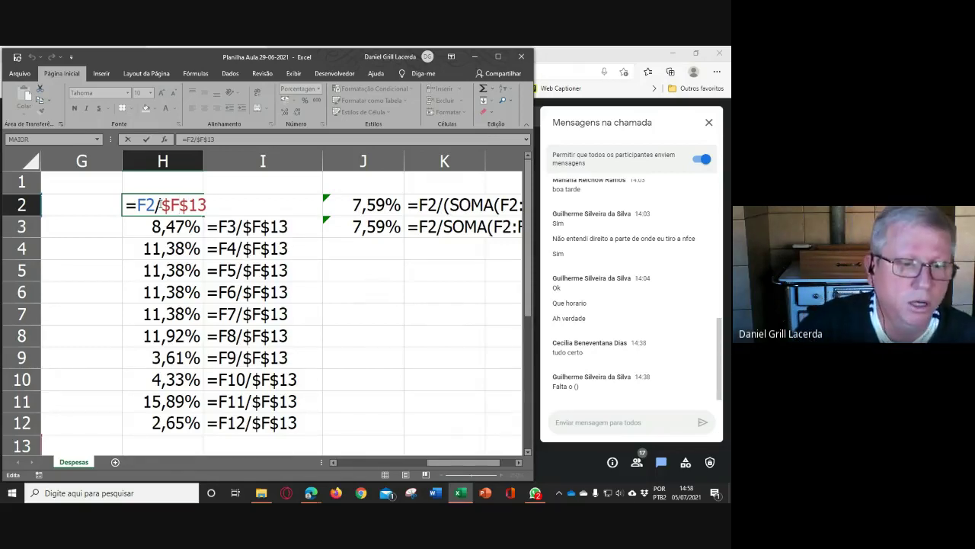
{"action": "key", "text": "Left"}
{"action": "key", "text": "Left"}
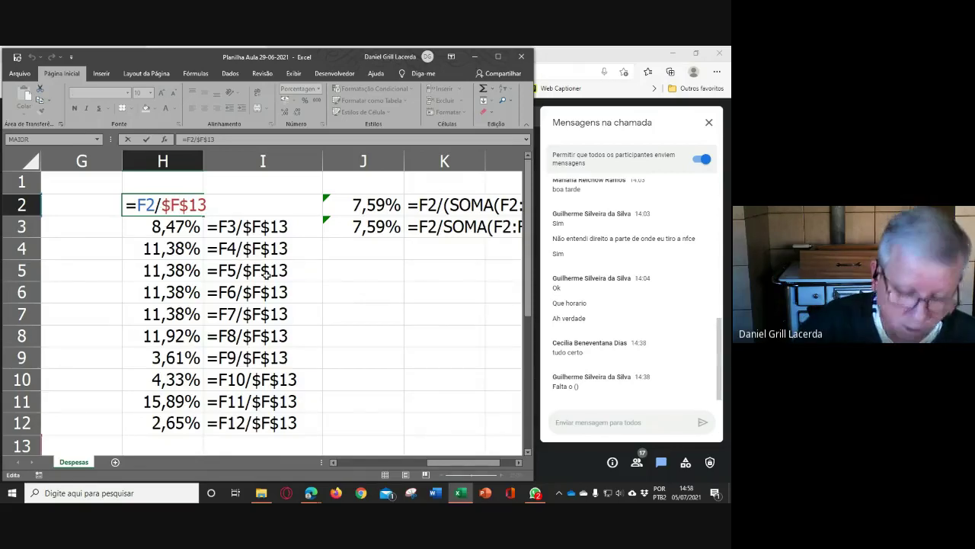
{"action": "key", "text": "Left"}
{"action": "key", "text": "Delete"}
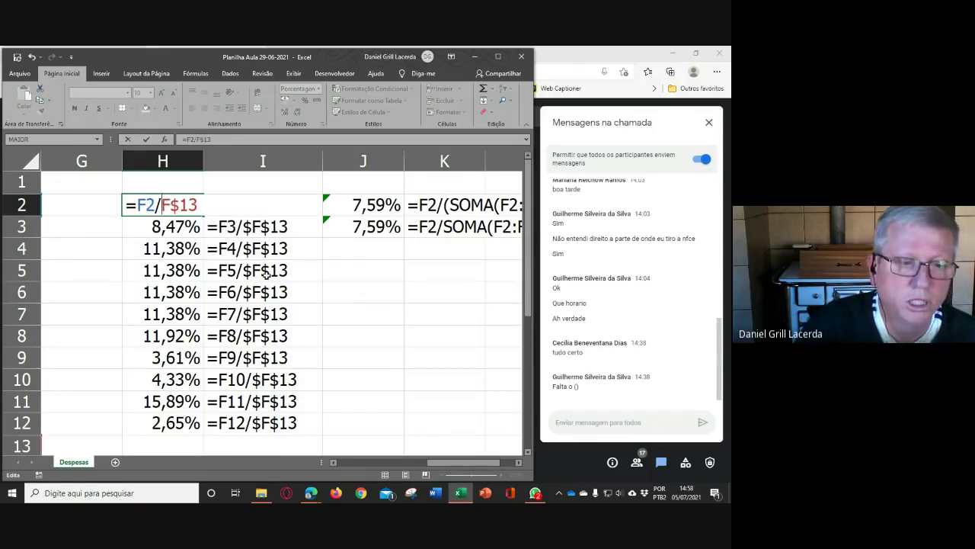
{"action": "key", "text": "Return"}
- Fill the row-locked formula =F2/F$13 from H2 down to H12
{"action": "left_click", "coordinate": [180, 206]}
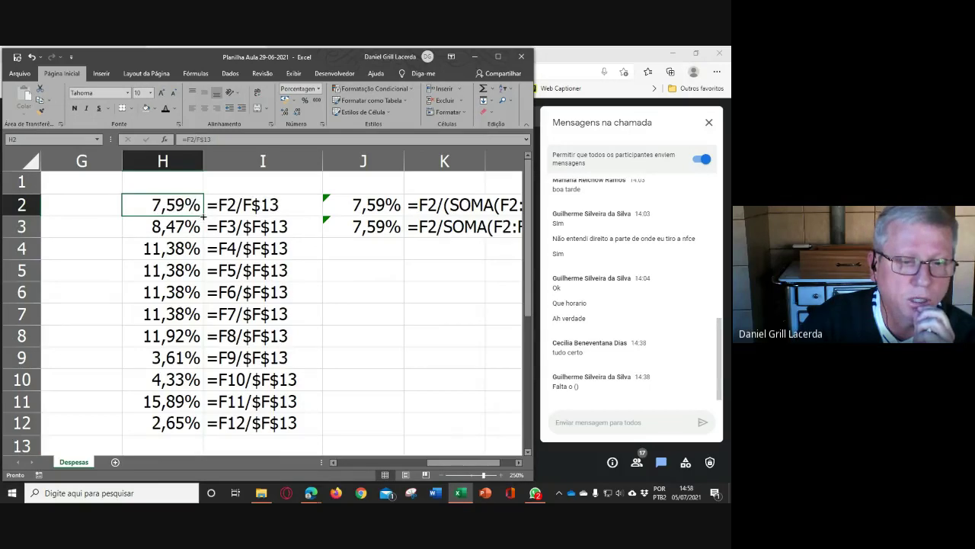
{"action": "double_click", "coordinate": [204, 216]}
{"action": "left_click", "coordinate": [385, 311]}
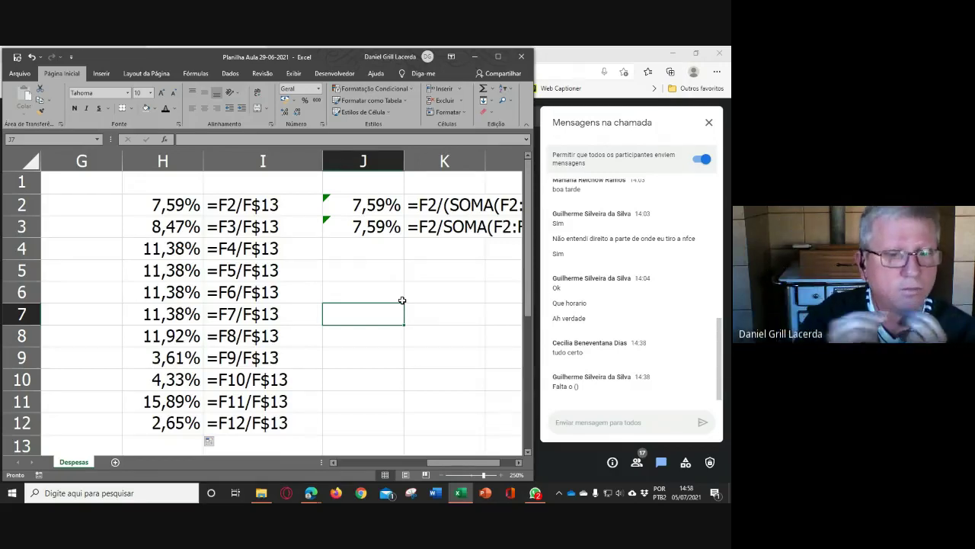
- Change the H2 formula to =F2/$F13, locking only the column of the total reference
{"action": "left_click", "coordinate": [186, 204]}
{"action": "double_click", "coordinate": [185, 204]}
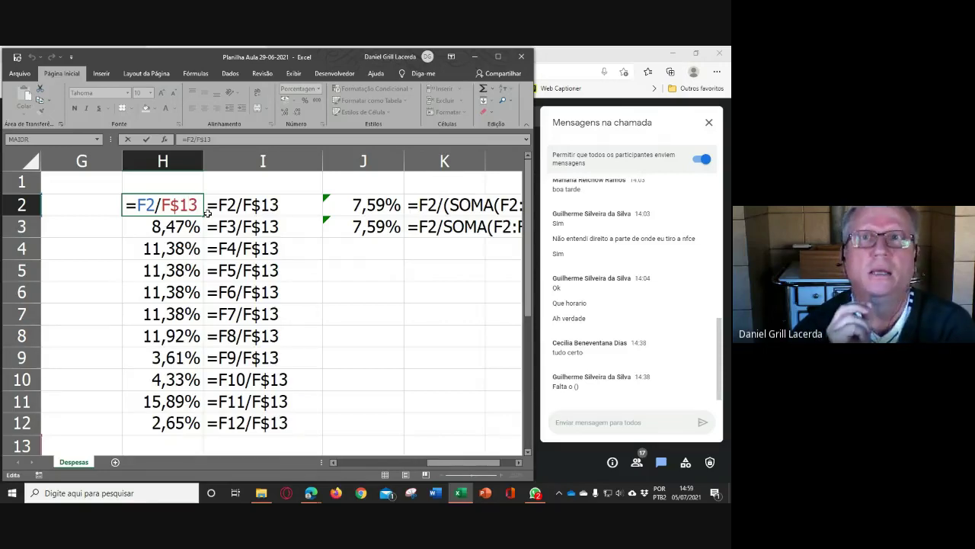
{"action": "key", "text": "Left"}
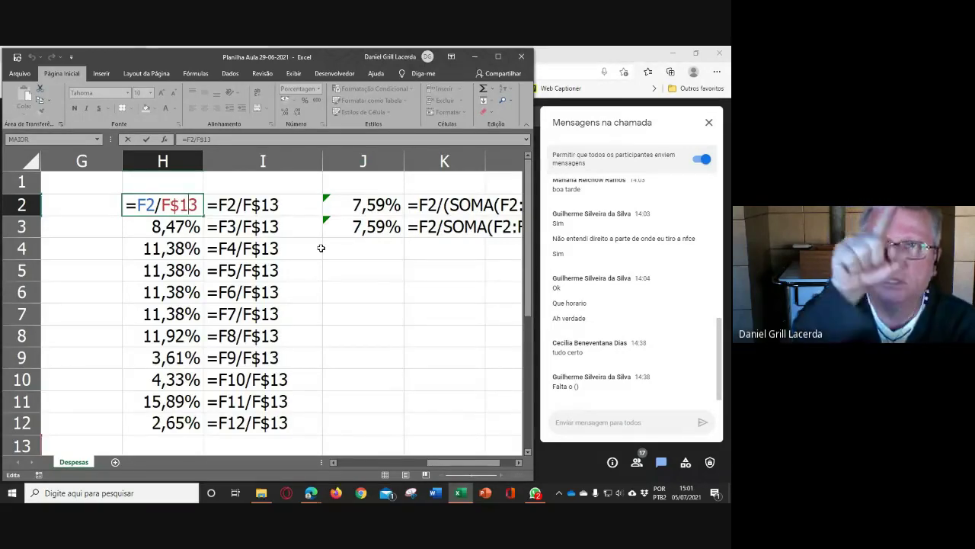
{"action": "left_click", "coordinate": [164, 205]}
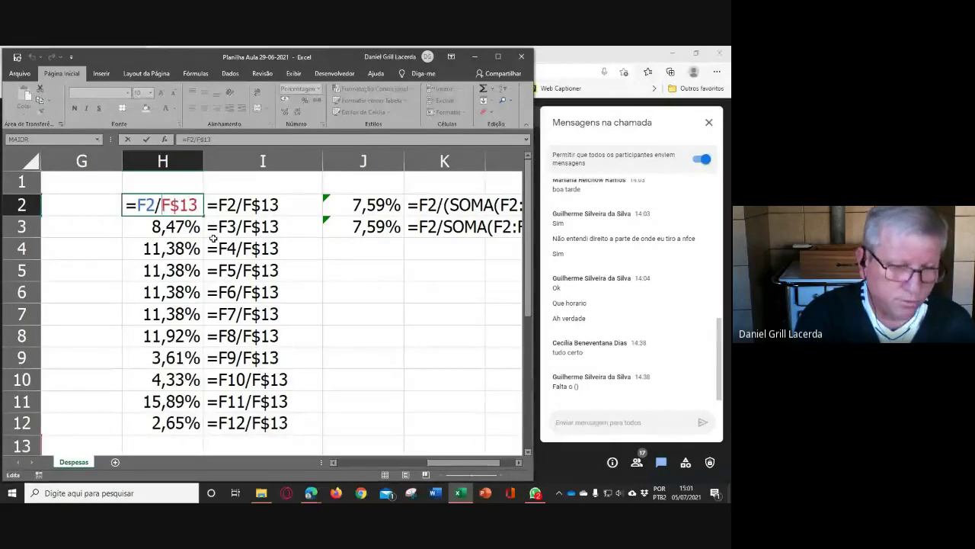
{"action": "type", "text": "$"}
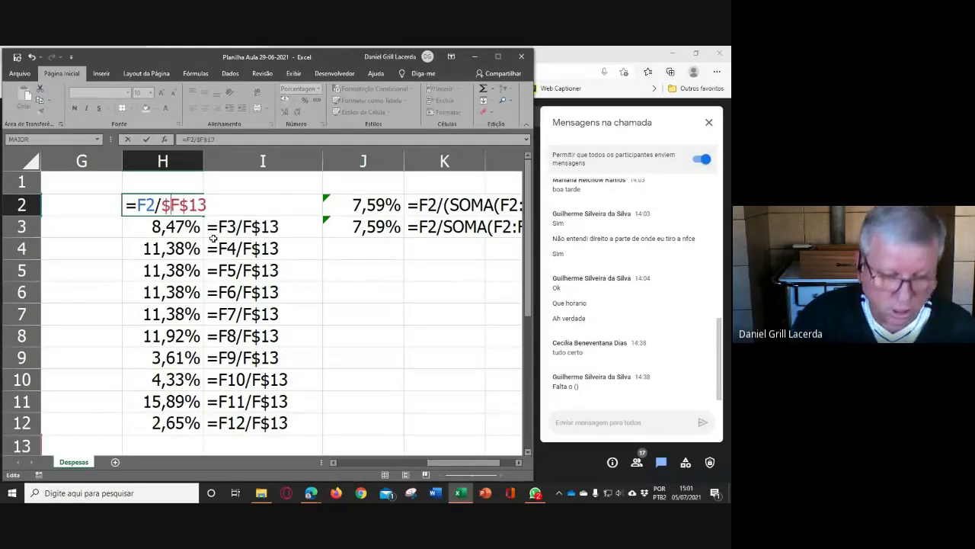
{"action": "key", "text": "Right"}
{"action": "key", "text": "Delete"}
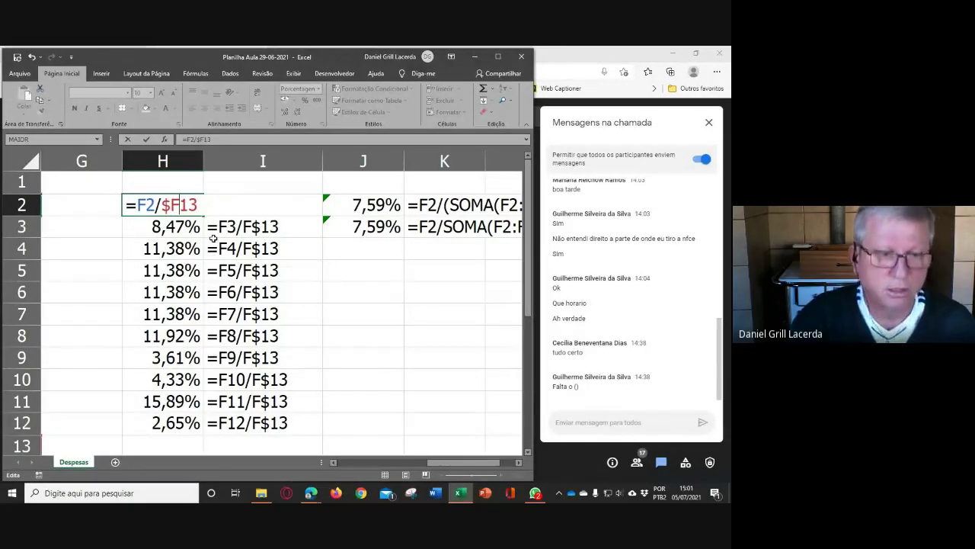
{"action": "key", "text": "Return"}
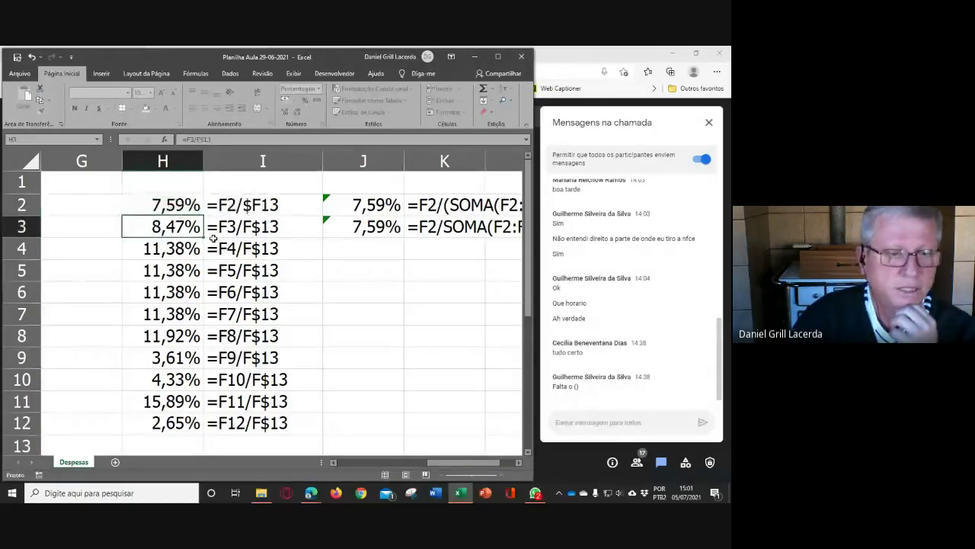
- Fill the column-locked formula =F2/$F13 from H2 down to H12 and select the formula text in I2
{"action": "left_click", "coordinate": [201, 213]}
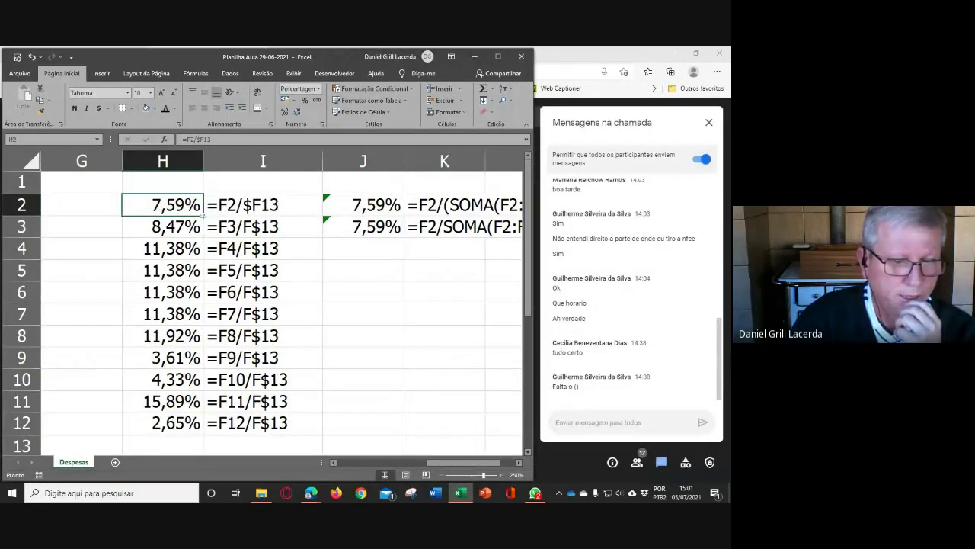
{"action": "left_click_drag", "start_coordinate": [203, 217], "coordinate": [205, 433]}
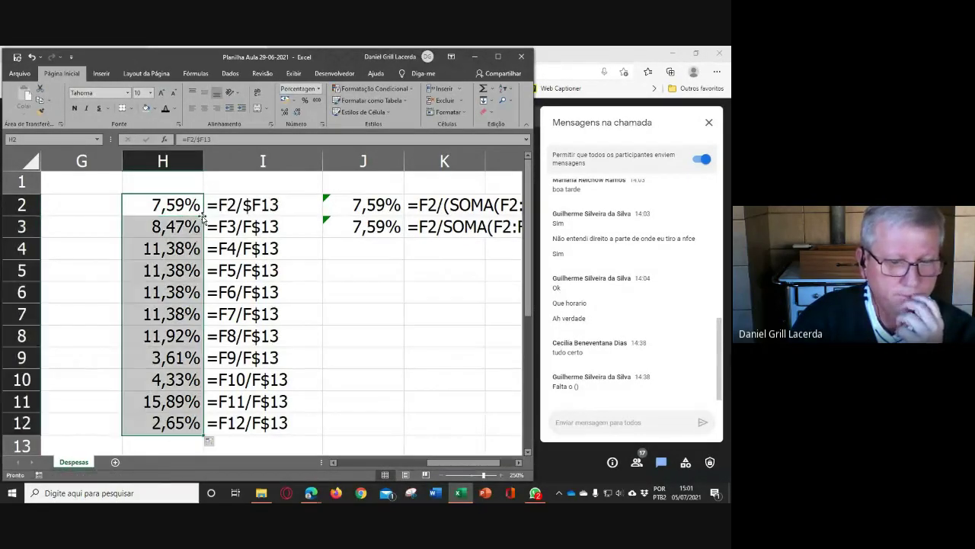
{"action": "left_click", "coordinate": [271, 211]}
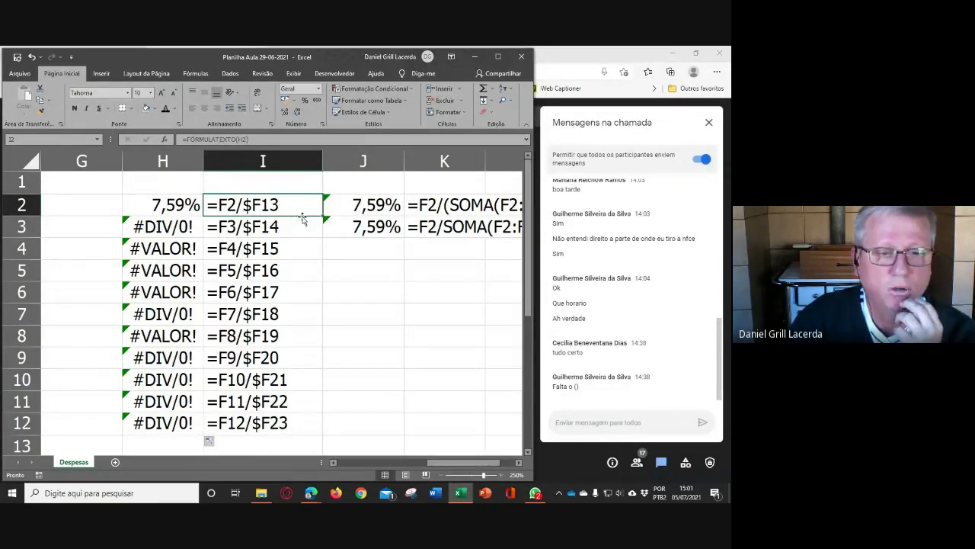
- Change the H2 formula back to =F2/F$13, locking only the row of the total reference
{"action": "left_click", "coordinate": [163, 202]}
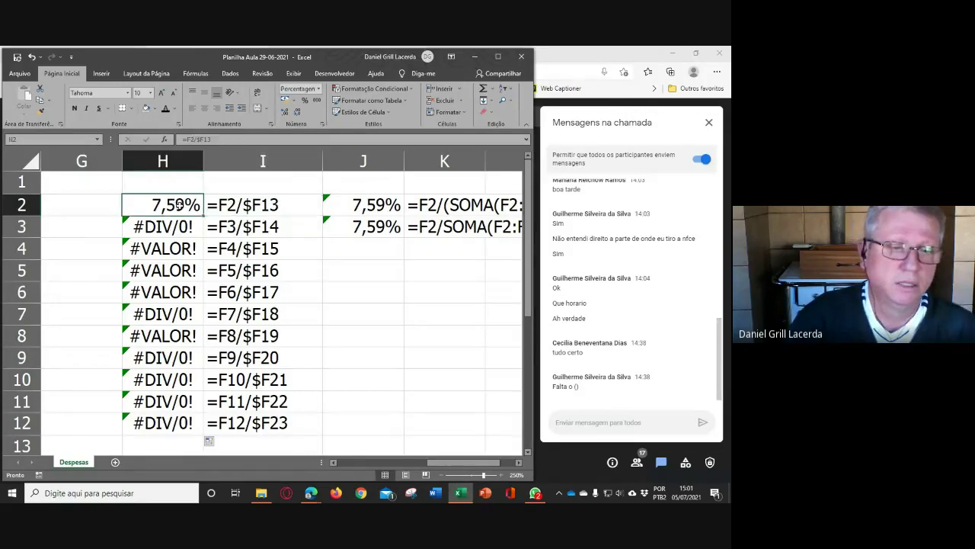
{"action": "left_click", "coordinate": [205, 138]}
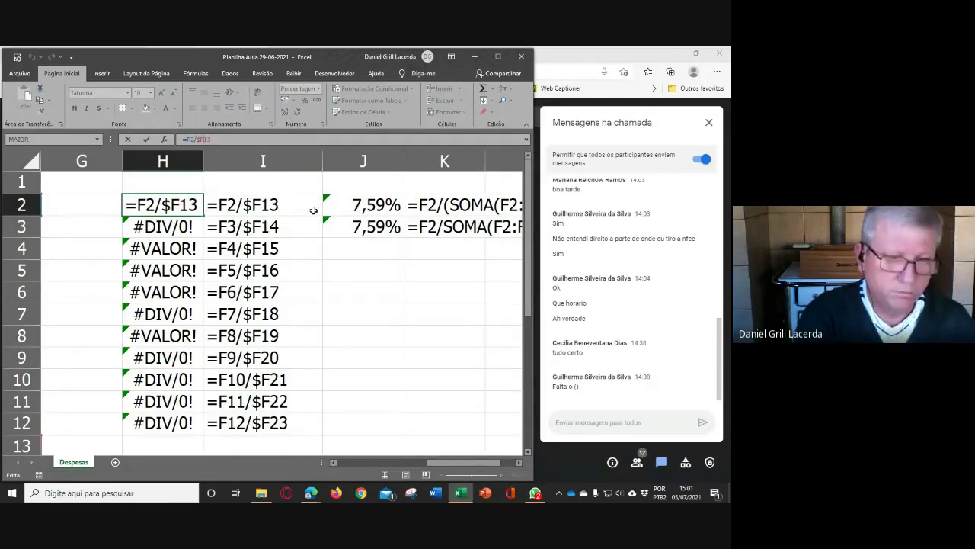
{"action": "type", "text": "$"}
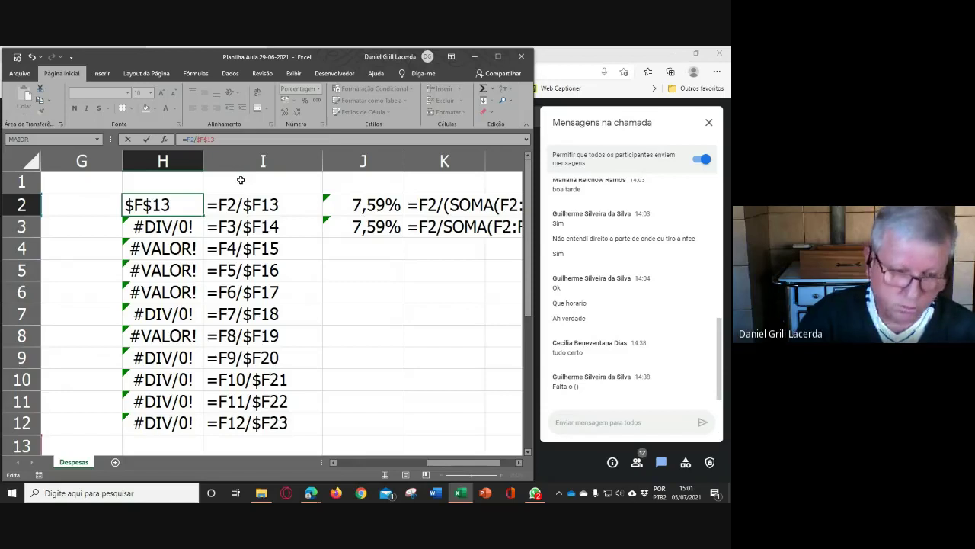
{"action": "key", "text": "Return"}
{"action": "left_click", "coordinate": [189, 206]}
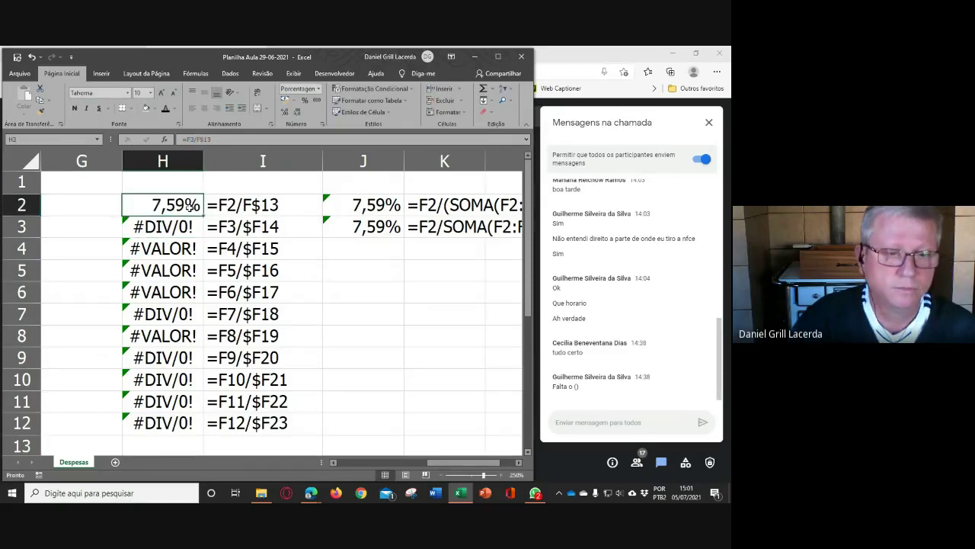
- Fill the row-locked formula =F2/F$13 from H2 down to H12
{"action": "double_click", "coordinate": [204, 217]}
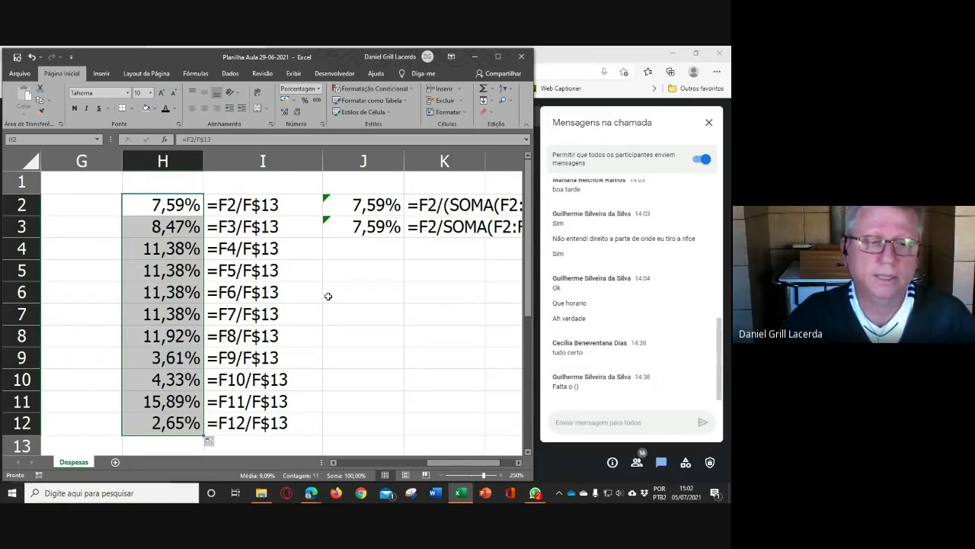
{"action": "left_click", "coordinate": [416, 294]}
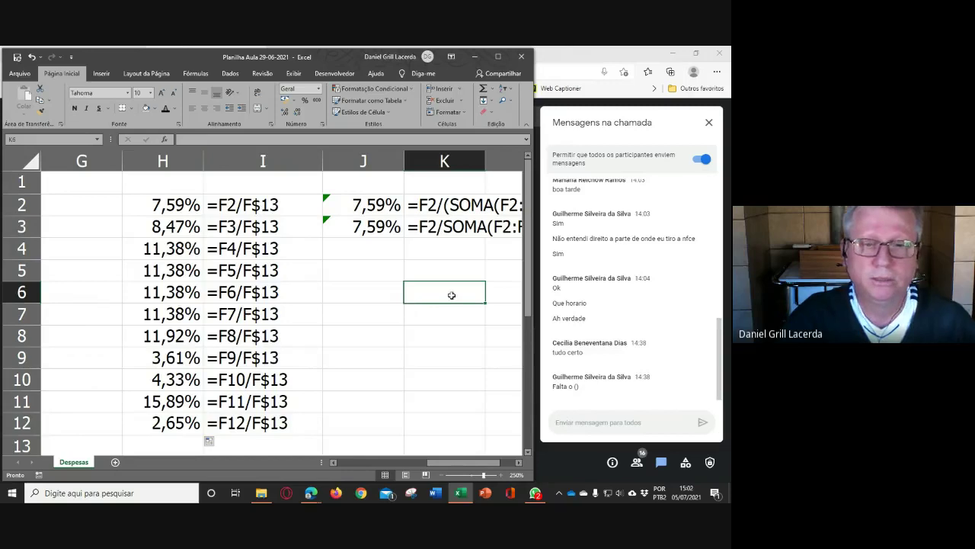
- Maximize the workbook window and zoom out to 145% to review the whole expenses sheet from column A
{"action": "left_click", "coordinate": [499, 58]}
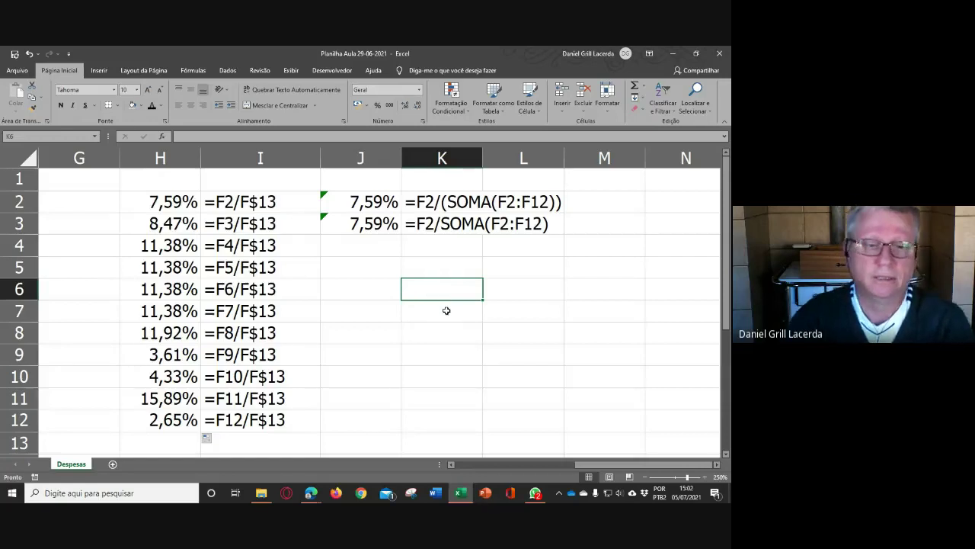
{"action": "scroll", "coordinate": [386, 286], "scroll_direction": "down", "scroll_amount": 4}
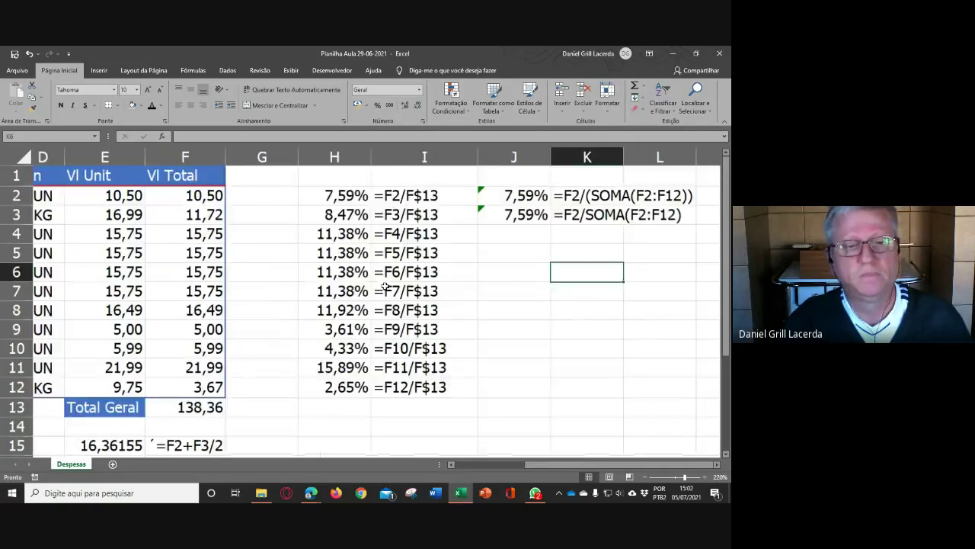
{"action": "scroll", "coordinate": [388, 286], "scroll_direction": "down", "scroll_amount": 1}
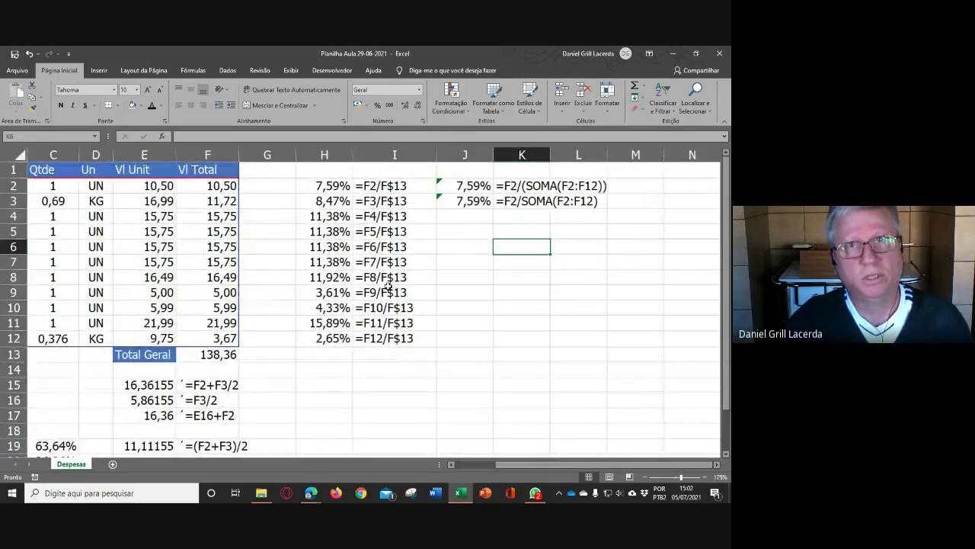
{"action": "scroll", "coordinate": [389, 283], "scroll_direction": "down", "scroll_amount": 1}
{"action": "scroll", "coordinate": [388, 283], "scroll_direction": "down", "scroll_amount": 1}
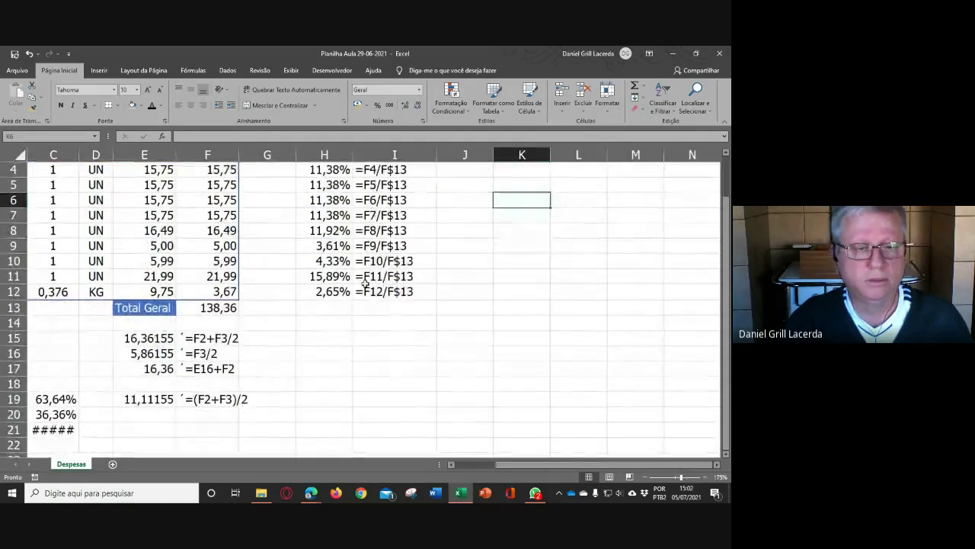
{"action": "scroll", "coordinate": [371, 284], "scroll_direction": "down", "scroll_amount": 2}
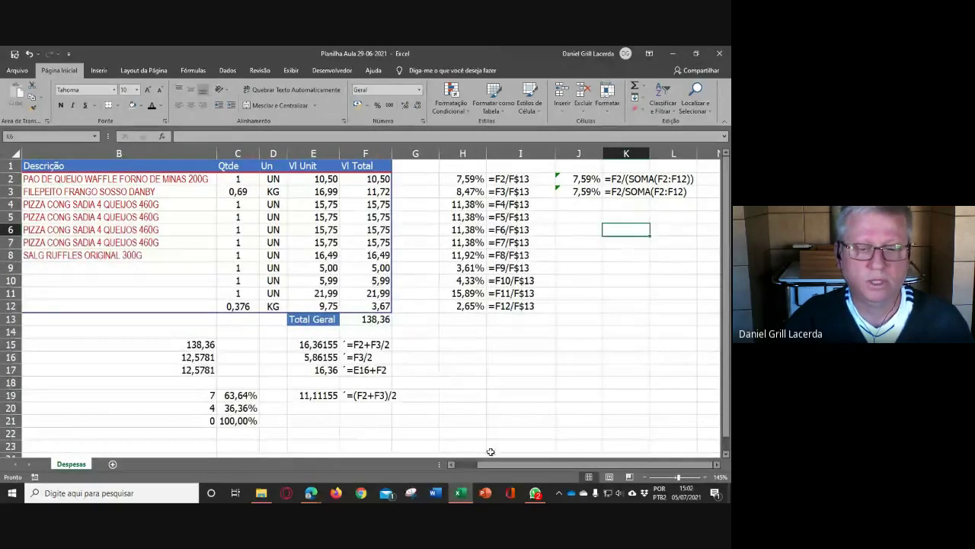
{"action": "left_click_drag", "start_coordinate": [492, 464], "coordinate": [455, 463]}
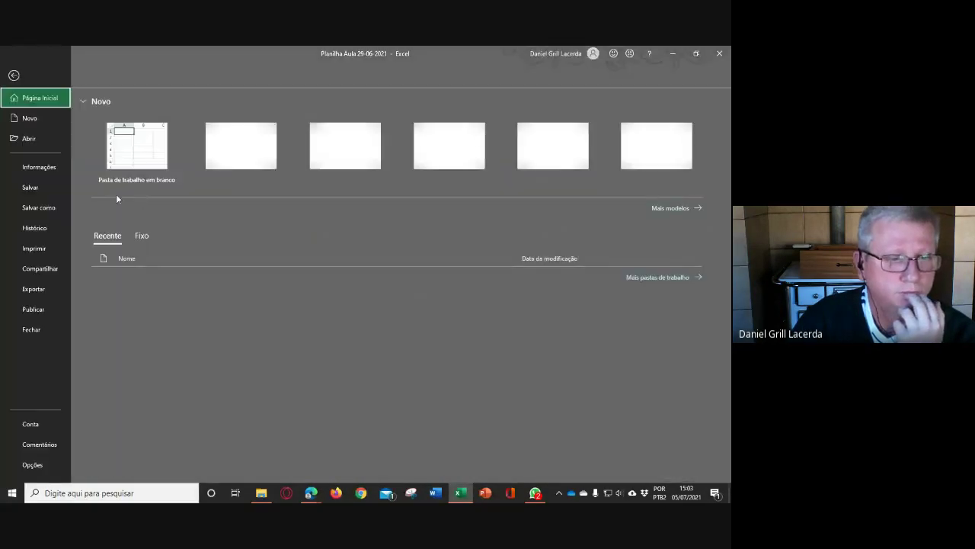
- Save a copy of the workbook as Planilha Aula 05-07-2021 in the OneDrive Excel folder
{"action": "left_click", "coordinate": [54, 207]}
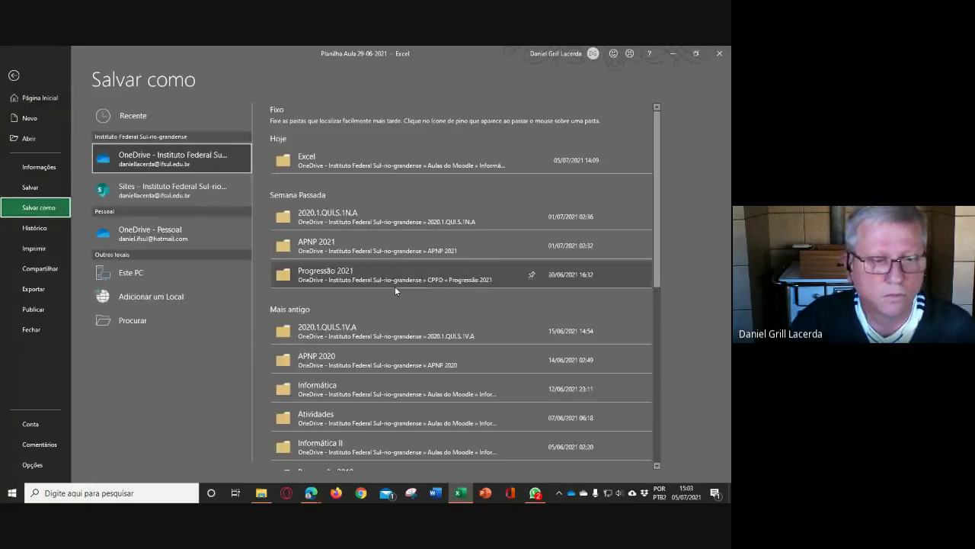
{"action": "left_click", "coordinate": [427, 165]}
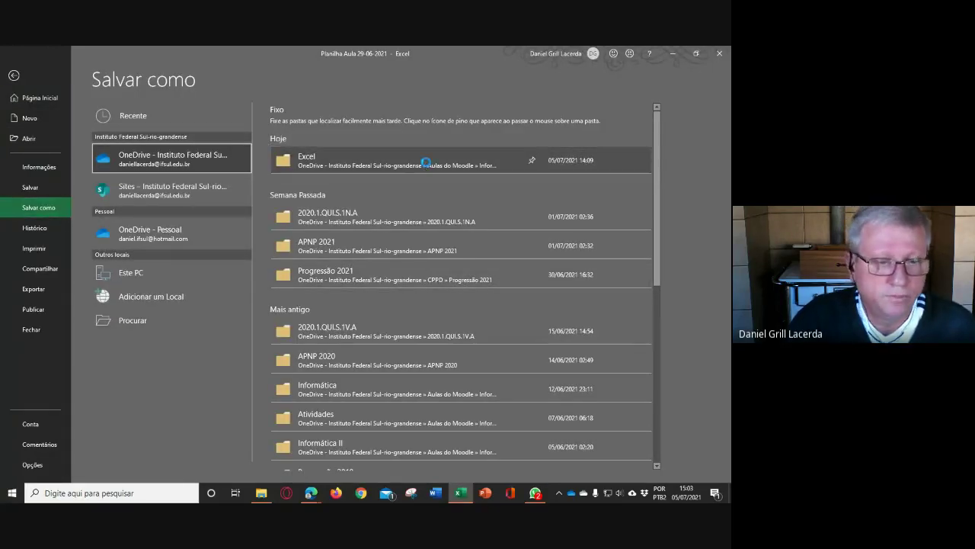
{"action": "left_click", "coordinate": [112, 336]}
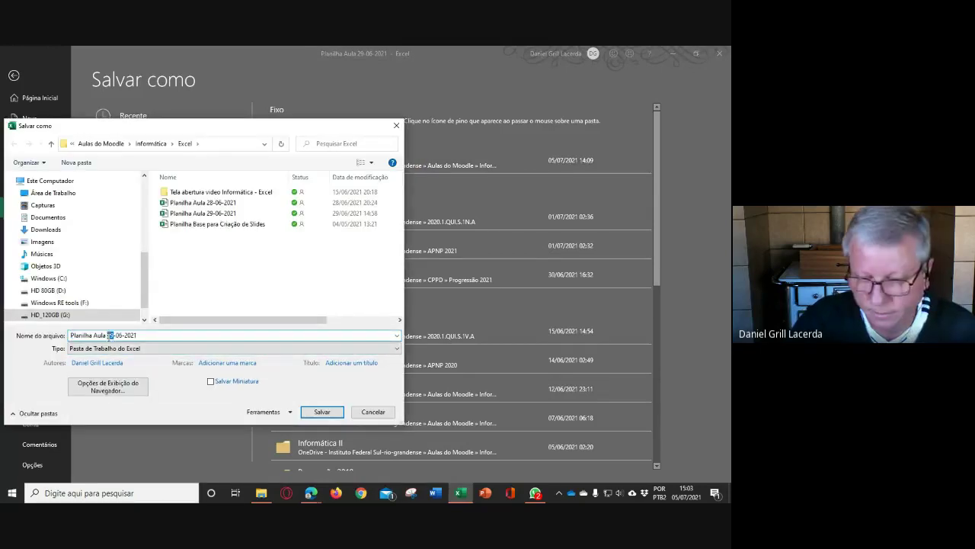
{"action": "type", "text": "05-0"}
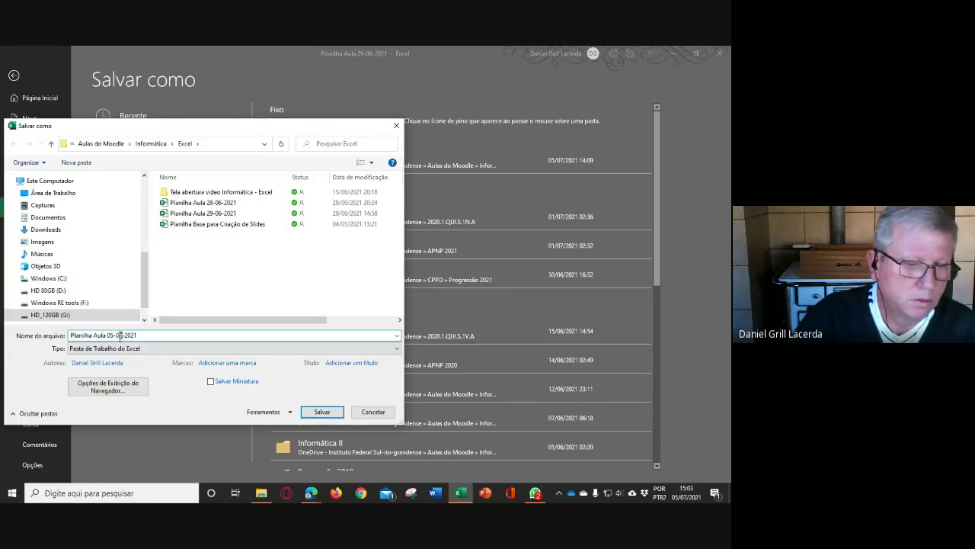
{"action": "type", "text": "7"}
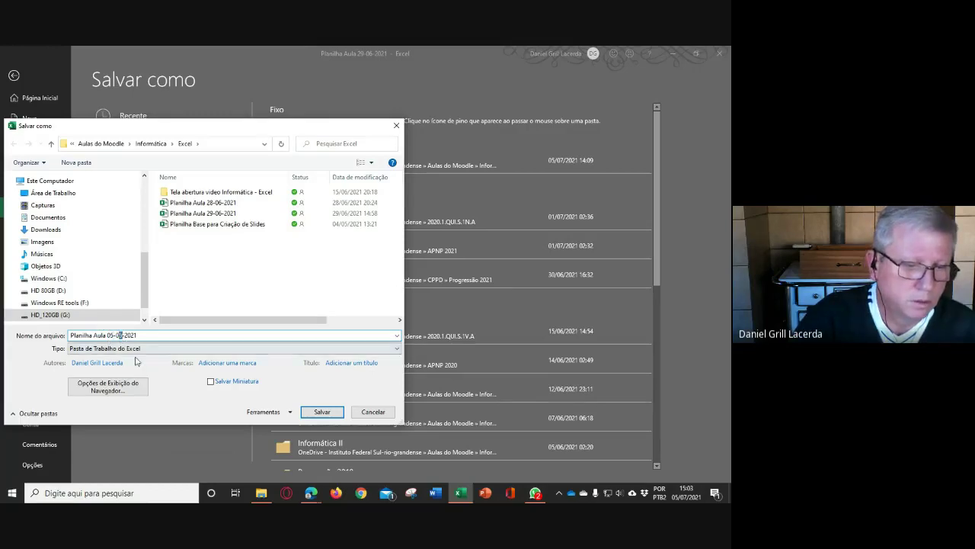
{"action": "left_click", "coordinate": [317, 412]}
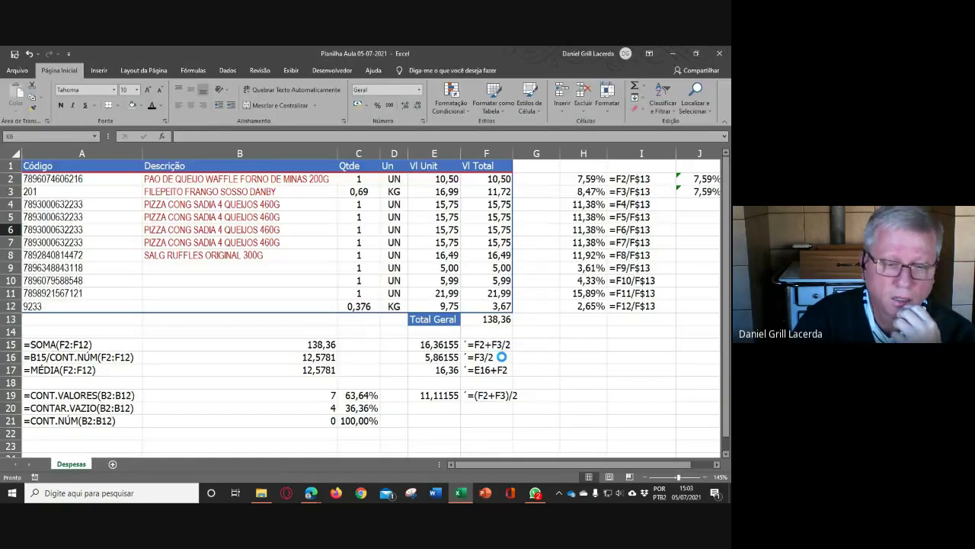
- Switch to the Google Meet call and open the option to stop the recording
{"action": "left_click", "coordinate": [312, 497]}
{"action": "left_click", "coordinate": [263, 448]}
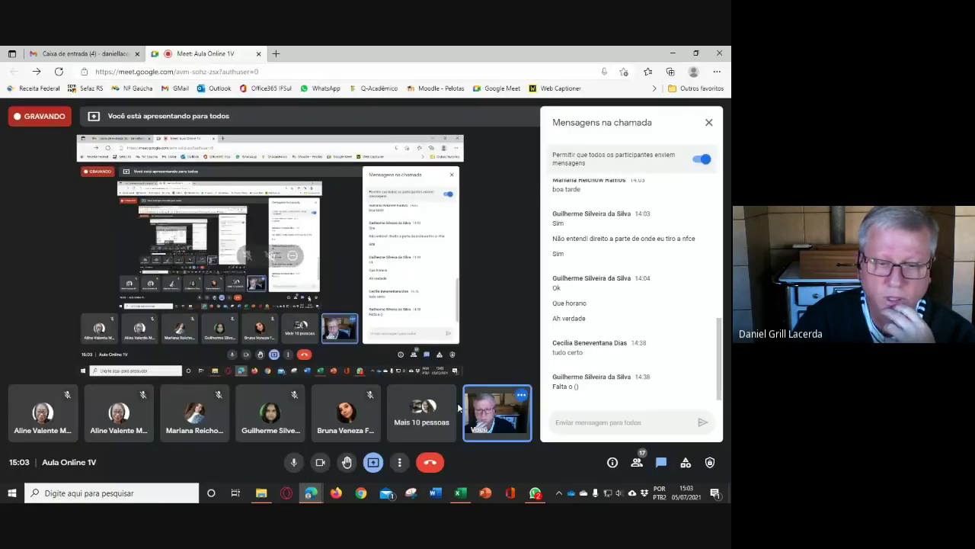
{"action": "left_click", "coordinate": [399, 462]}
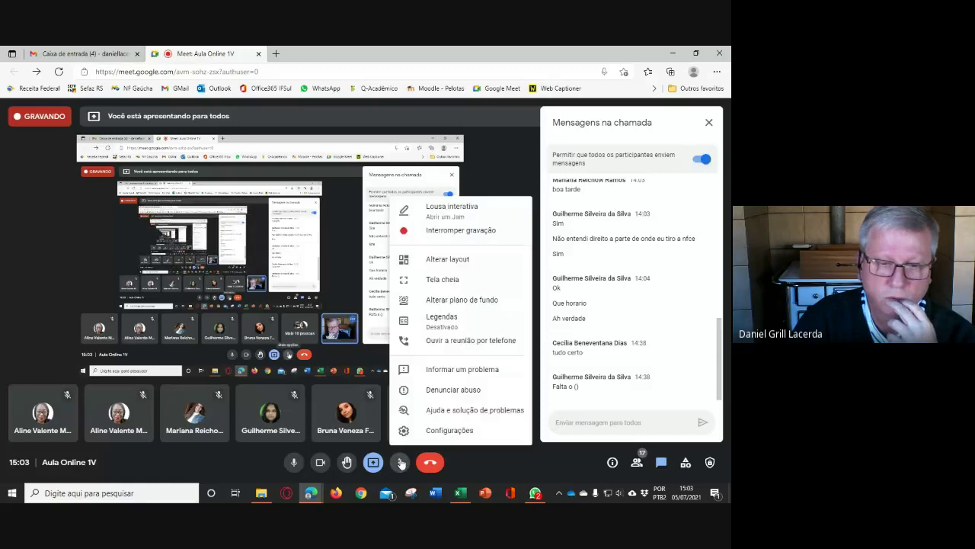
{"action": "left_click", "coordinate": [510, 241]}
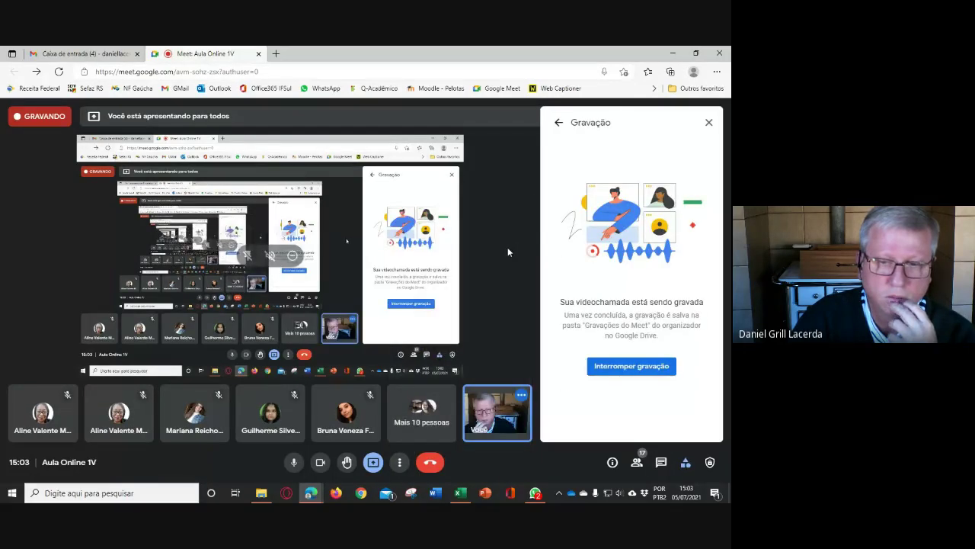